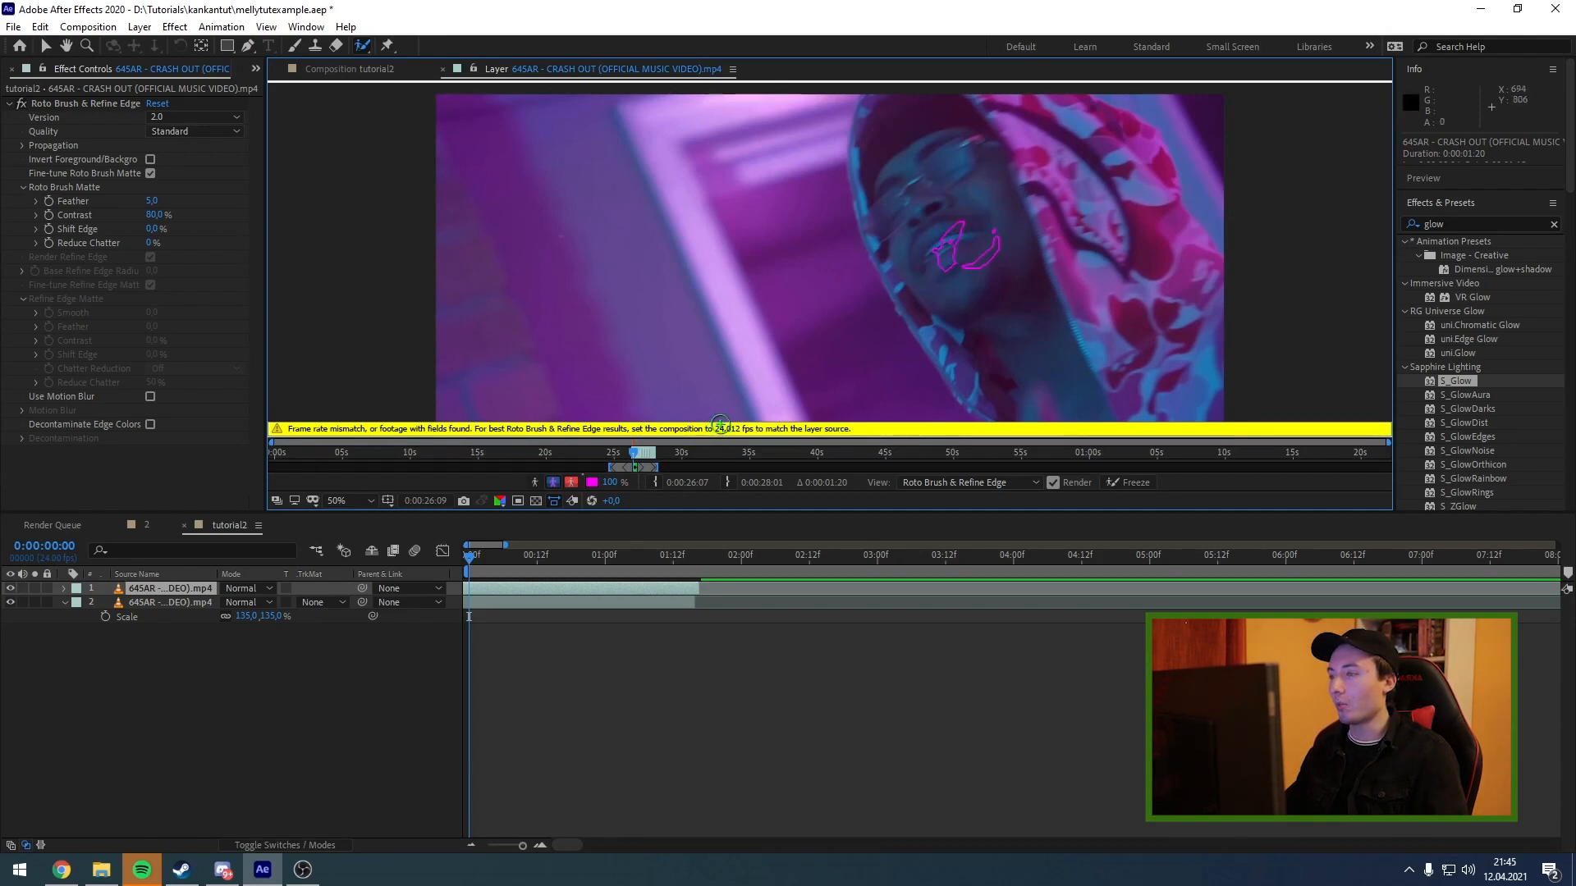
Paint a Roto Brush foreground selection over the hooded man on the first frame of the top clip.
{"action": "left_click", "coordinate": [90, 27]}
{"action": "left_click", "coordinate": [123, 69]}
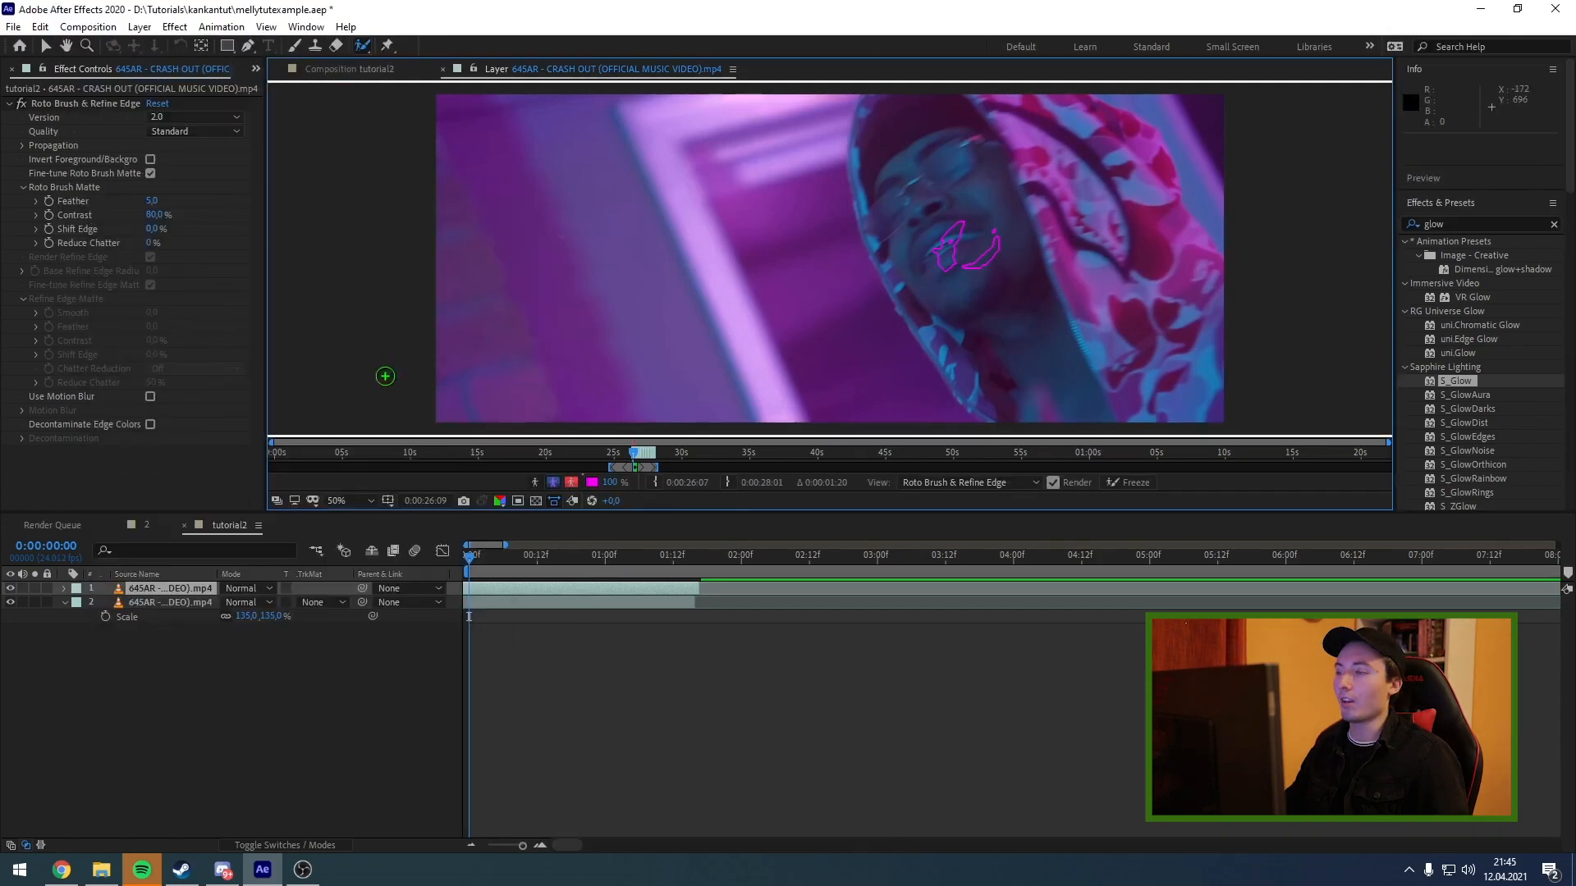
{"action": "mouse_move", "coordinate": [926, 367]}
{"action": "left_mouse_down"}
{"action": "mouse_move", "coordinate": [868, 310]}
{"action": "mouse_move", "coordinate": [798, 124]}
{"action": "left_mouse_up"}
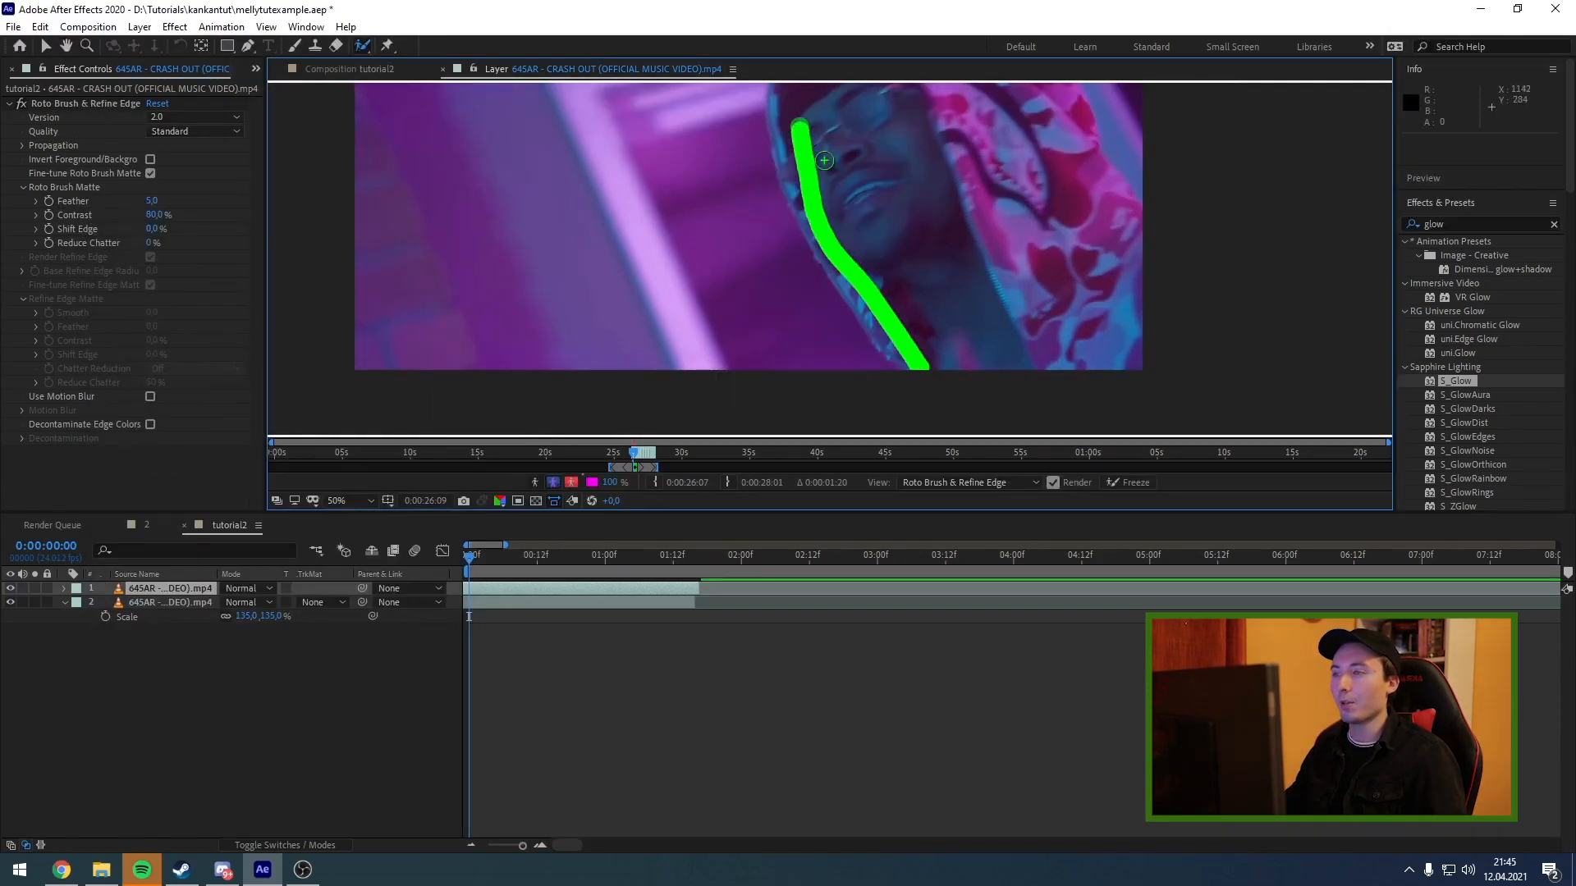
{"action": "scroll", "coordinate": [824, 160], "scroll_direction": "down", "scroll_amount": 2}
{"action": "mouse_move", "coordinate": [829, 248]}
{"action": "left_mouse_down"}
{"action": "mouse_move", "coordinate": [880, 182]}
{"action": "mouse_move", "coordinate": [966, 191]}
{"action": "mouse_move", "coordinate": [868, 271]}
{"action": "left_mouse_up"}
Propagate the Roto Brush selection frame by frame to 0:00:01:14, adding a corrective stroke on the man along the way.
{"action": "key", "text": "Page_Down"}
{"action": "key", "text": "Page_Down"}
{"action": "key", "text": "Page_Down"}
{"action": "key", "text": "Page_Down"}
{"action": "key", "text": "Page_Down"}
{"action": "left_click_drag", "start_coordinate": [798, 315], "coordinate": [829, 339]}
{"action": "key", "text": "Page_Down"}
{"action": "key", "text": "Page_Down"}
{"action": "key", "text": "Page_Down"}
{"action": "key", "text": "Page_Down"}
{"action": "key", "text": "Page_Down"}
{"action": "key", "text": "Page_Down"}
{"action": "key", "text": "Page_Down"}
{"action": "key", "text": "Page_Down"}
{"action": "key", "text": "Page_Down"}
{"action": "key", "text": "Page_Down"}
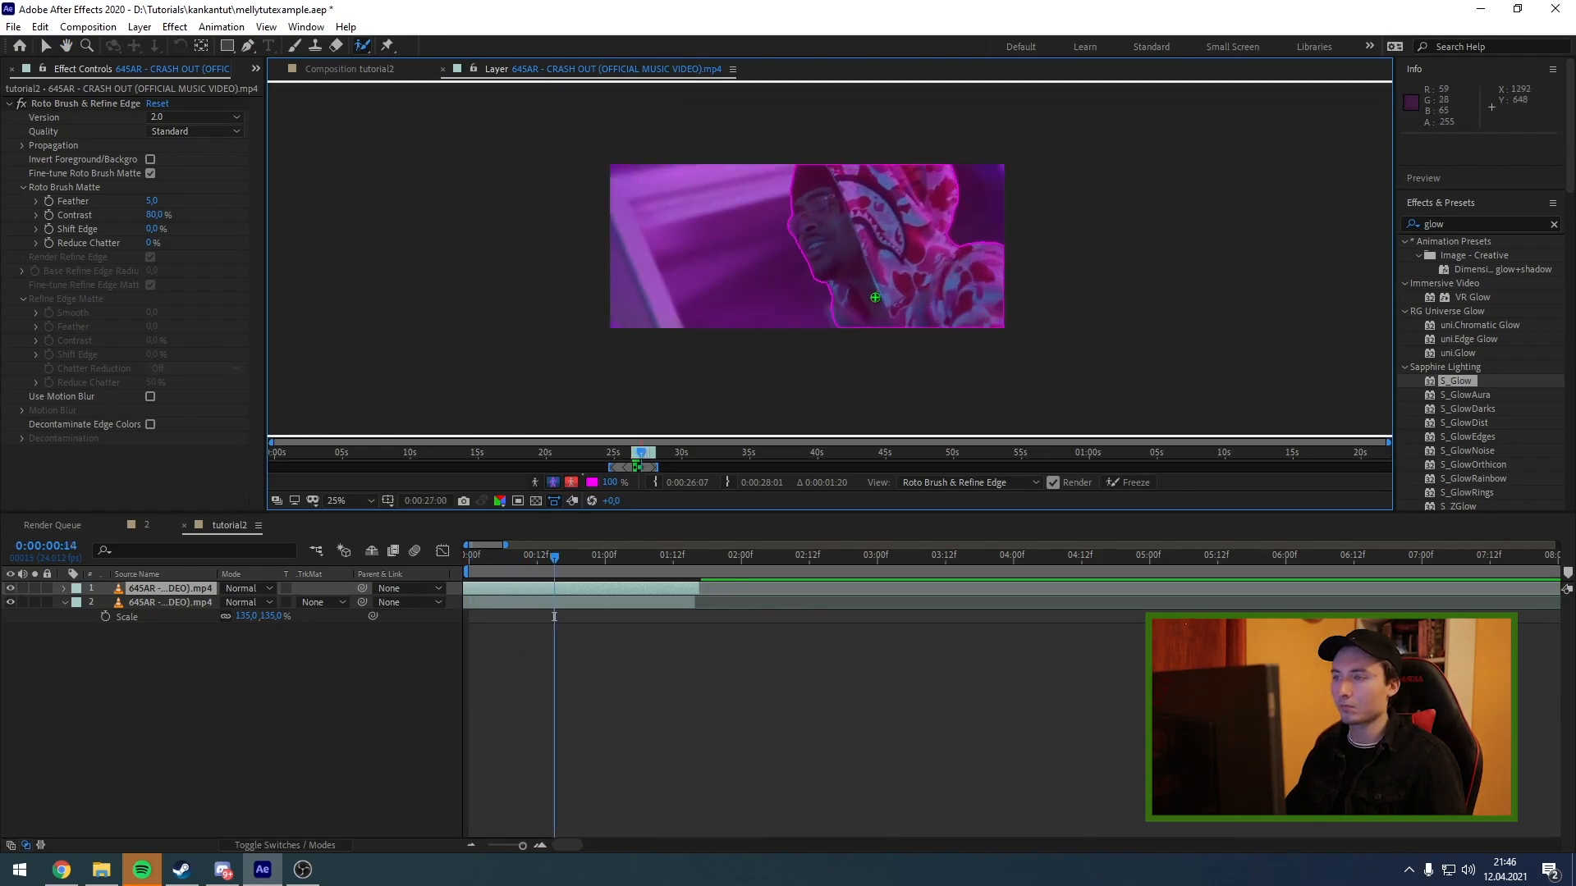
{"action": "key", "text": "Page_Down"}
{"action": "key", "text": "Page_Down"}
{"action": "key", "text": "Page_Down"}
{"action": "key", "text": "Page_Down"}
{"action": "key", "text": "Page_Down"}
{"action": "key", "text": "Page_Down"}
{"action": "key", "text": "Page_Down"}
{"action": "key", "text": "Page_Down"}
{"action": "key", "text": "Page_Down"}
{"action": "key", "text": "Page_Down"}
{"action": "key", "text": "Page_Down"}
{"action": "key", "text": "Page_Down"}
{"action": "key", "text": "Page_Down"}
{"action": "key", "text": "Page_Down"}
{"action": "key", "text": "Page_Down"}
{"action": "key", "text": "Page_Down"}
{"action": "key", "text": "Page_Down"}
{"action": "key", "text": "Page_Down"}
{"action": "key", "text": "Page_Down"}
{"action": "key", "text": "Page_Down"}
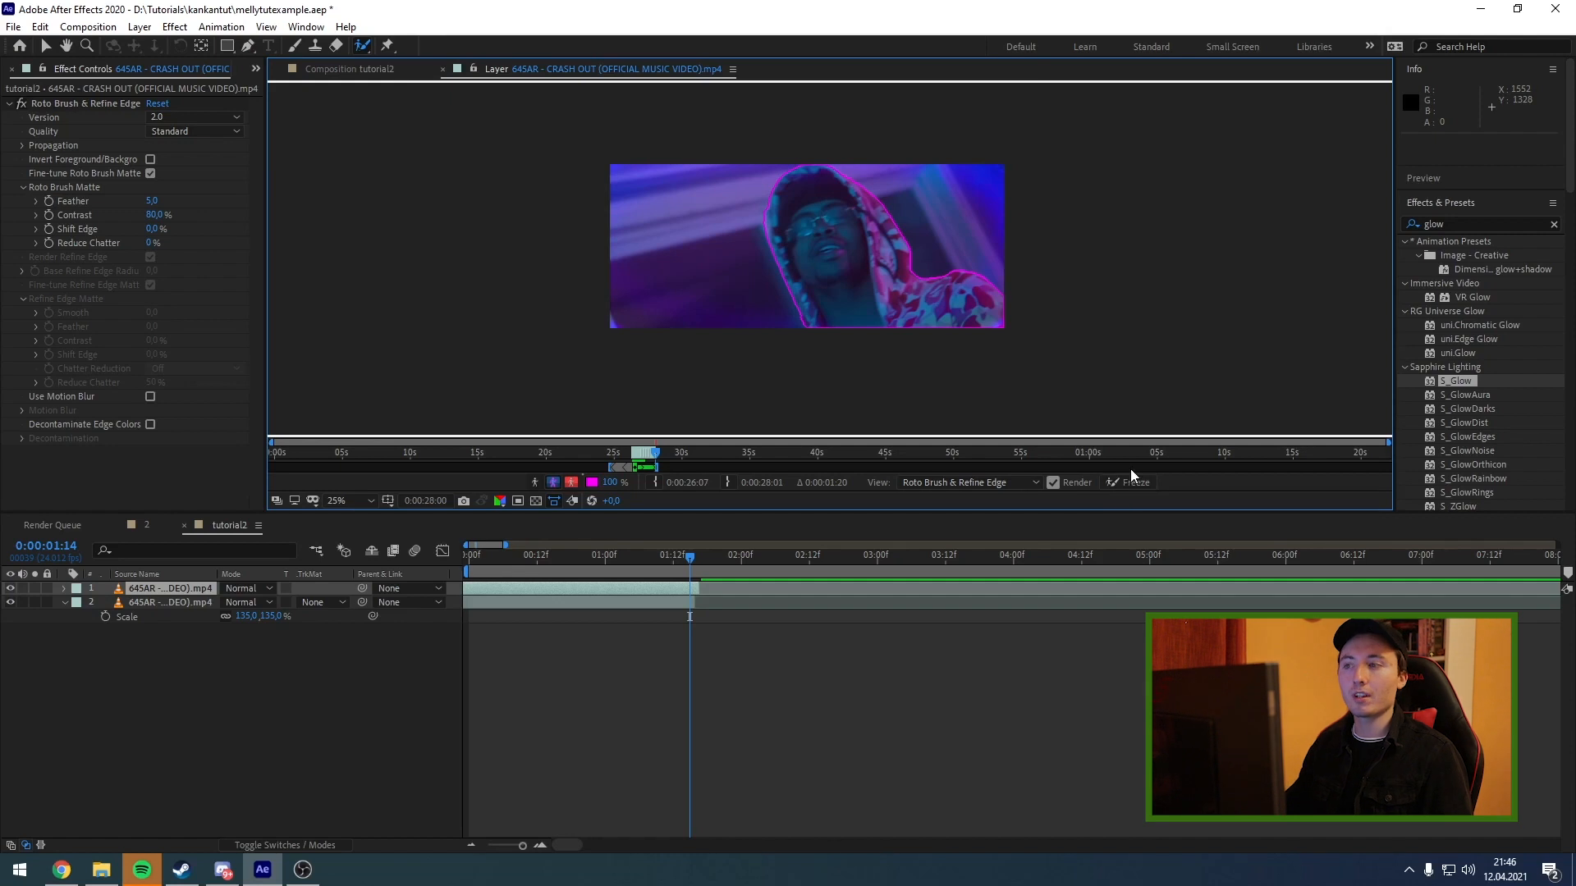
Freeze the Roto Brush result and hide the original footage layer beneath the cutout in the tutorial2 composition.
{"action": "left_click", "coordinate": [1129, 483]}
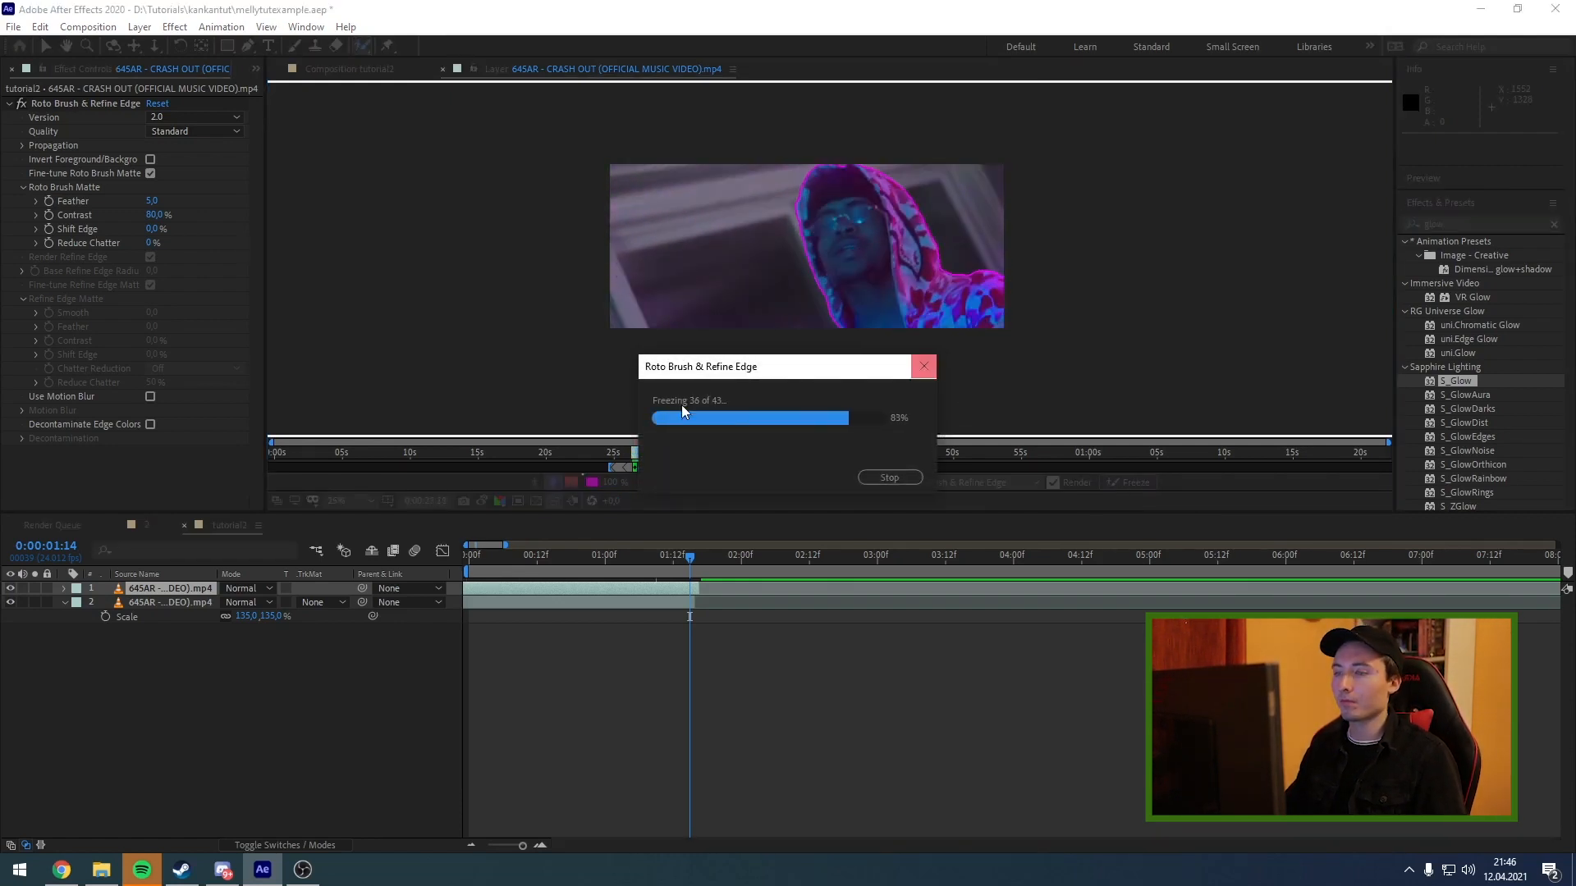
{"action": "left_click", "coordinate": [354, 71]}
{"action": "scroll", "coordinate": [778, 332], "scroll_direction": "up", "scroll_amount": 2}
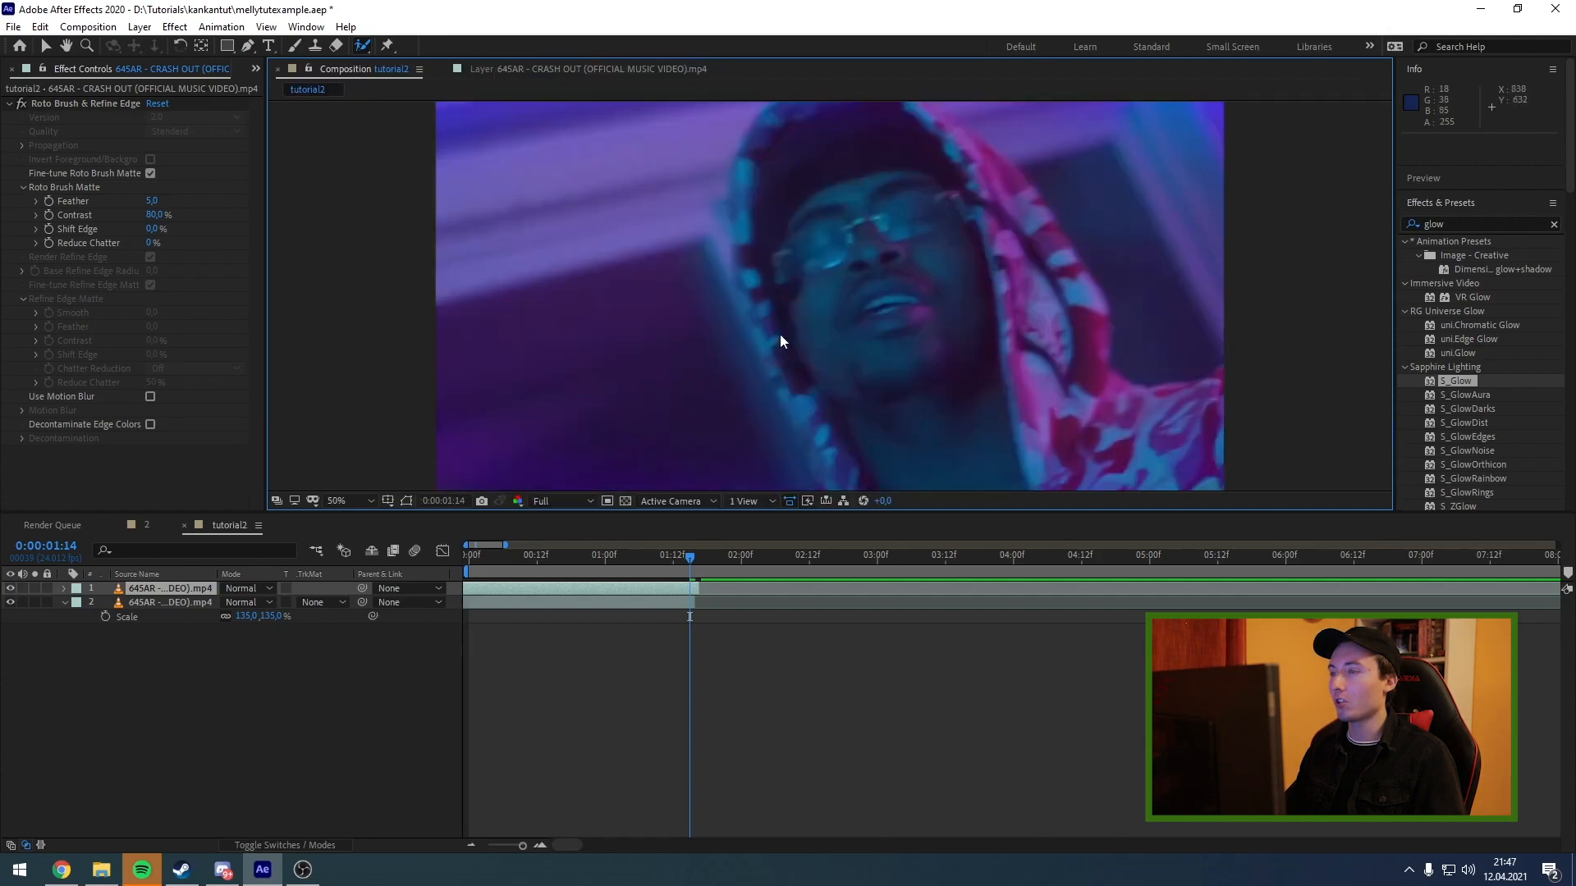
{"action": "scroll", "coordinate": [780, 334], "scroll_direction": "down", "scroll_amount": 3}
{"action": "left_click", "coordinate": [11, 603]}
{"action": "scroll", "coordinate": [777, 359], "scroll_direction": "up", "scroll_amount": 1}
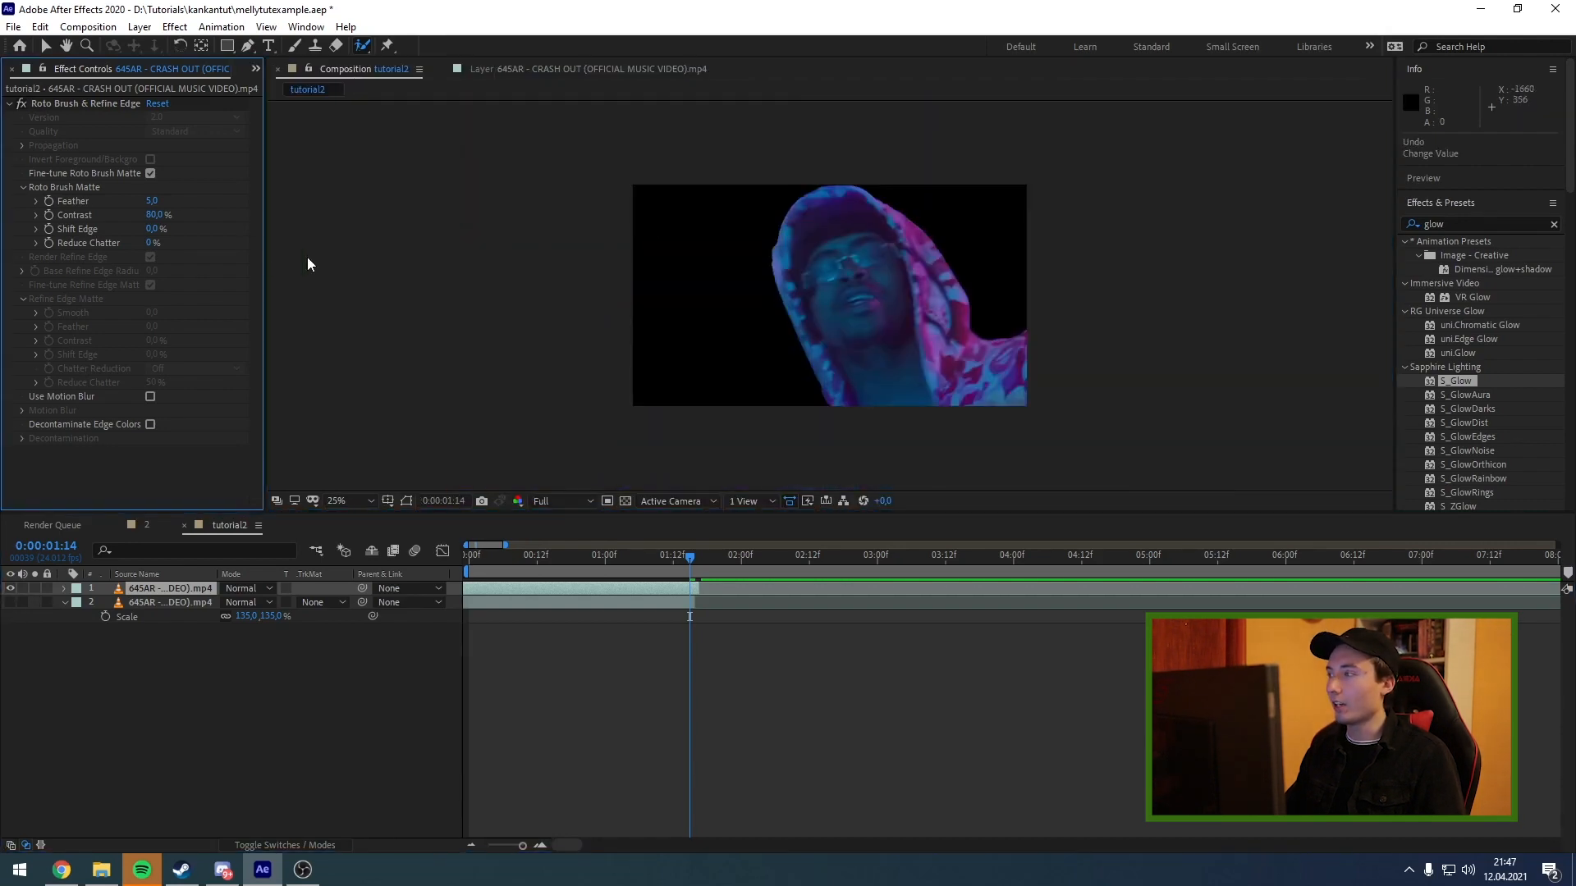
Refine the Roto Brush matte with Feather 8, Shift Edge 47%, Use Motion Blur and Decontaminate Edge Colors enabled.
{"action": "scroll", "coordinate": [902, 215], "scroll_direction": "up", "scroll_amount": 1}
{"action": "left_click_drag", "start_coordinate": [152, 203], "coordinate": [180, 204]}
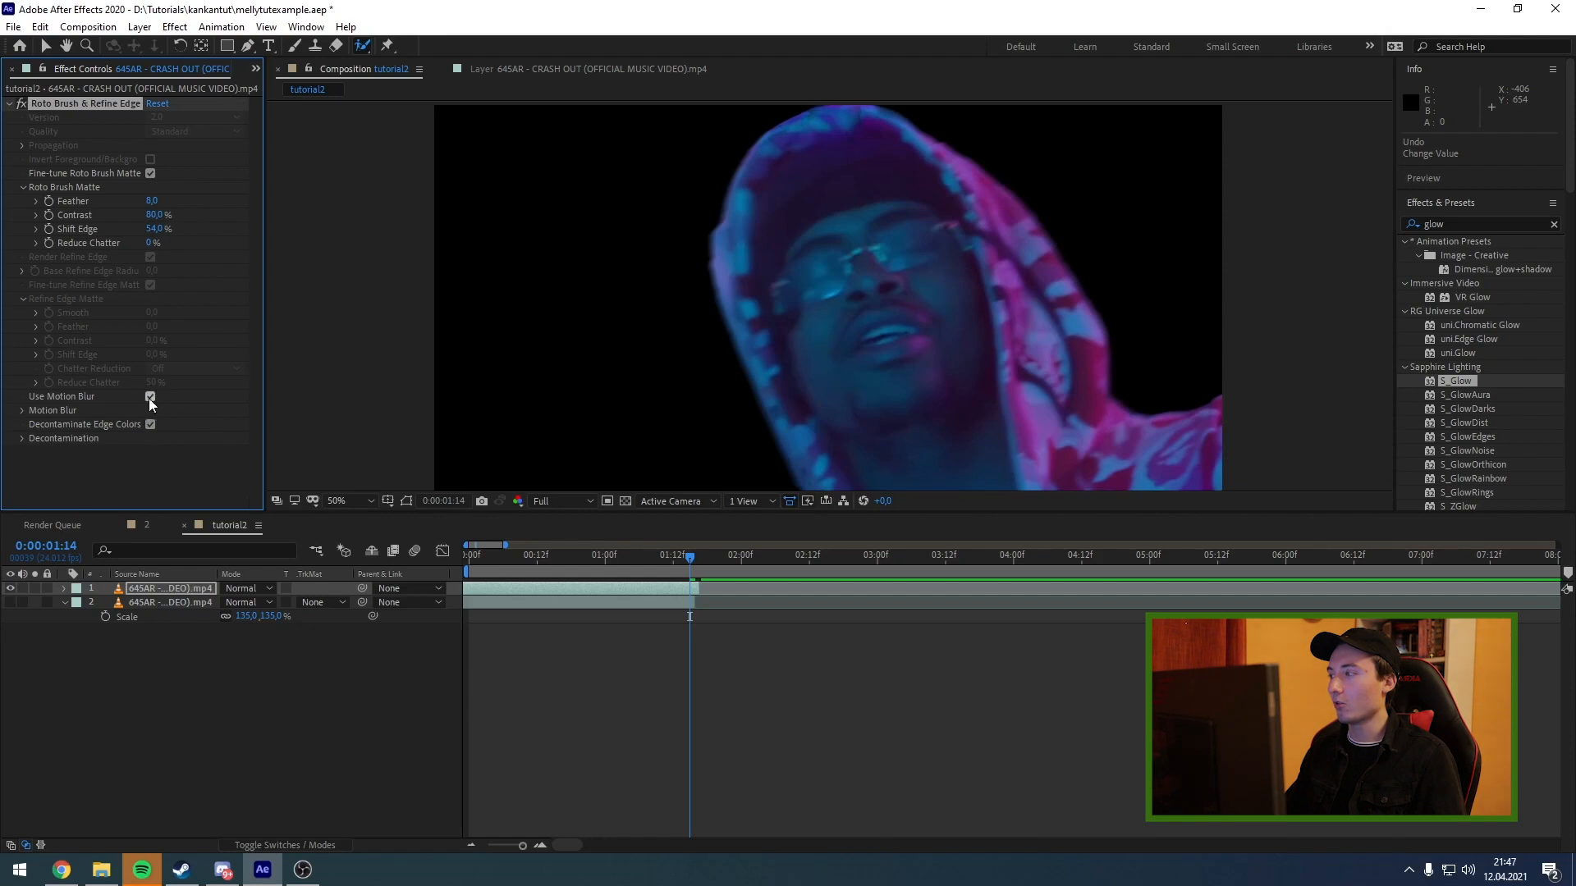
{"action": "scroll", "coordinate": [763, 338], "scroll_direction": "down", "scroll_amount": 1}
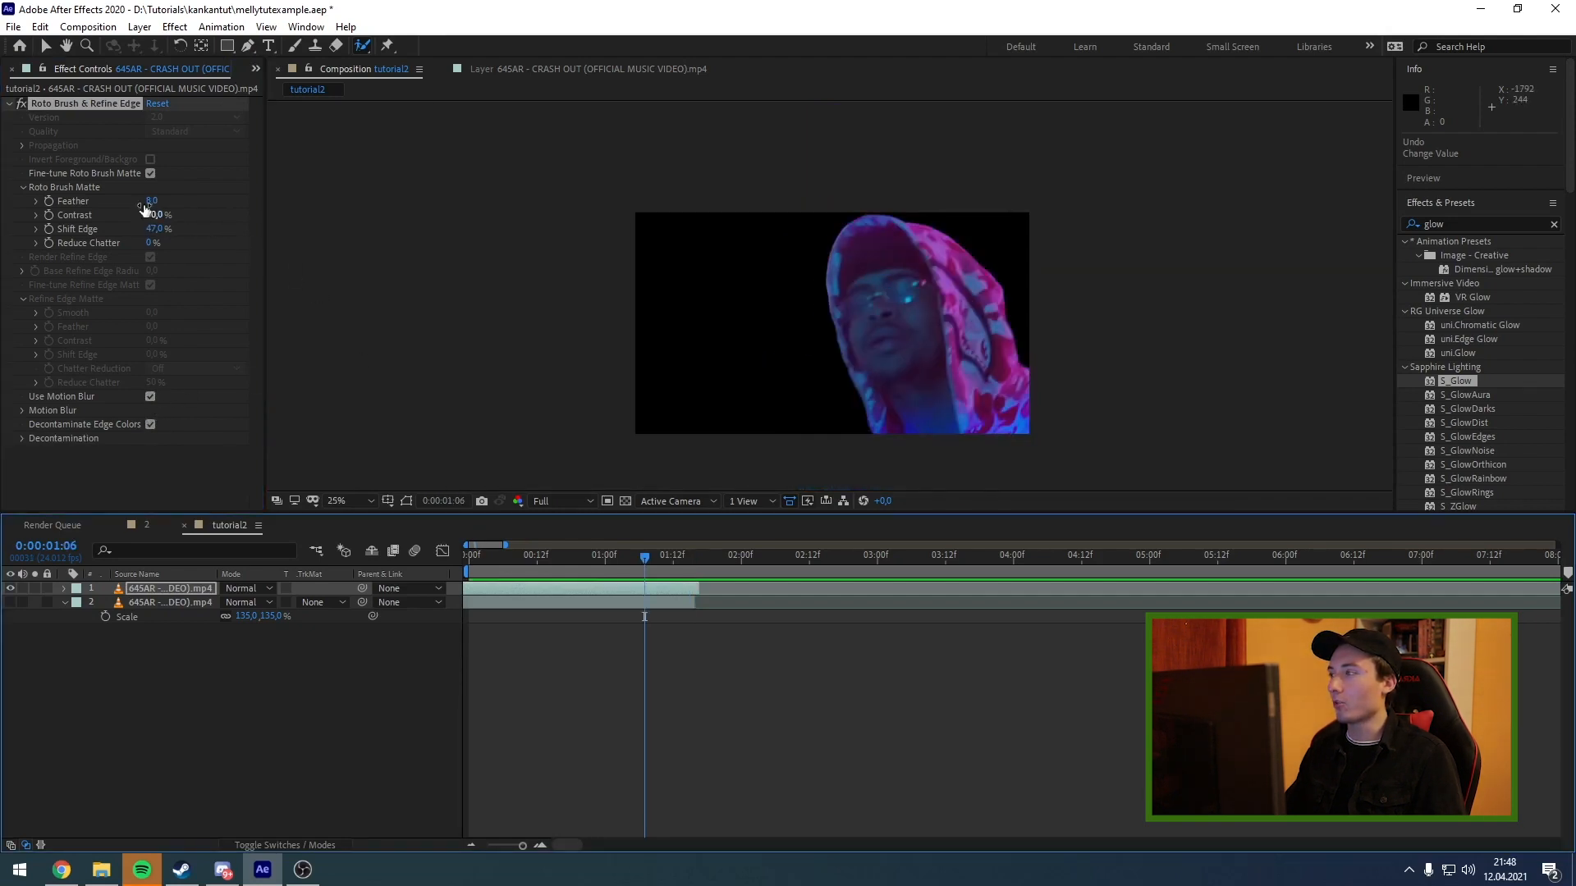
{"action": "left_click_drag", "start_coordinate": [153, 214], "coordinate": [161, 220]}
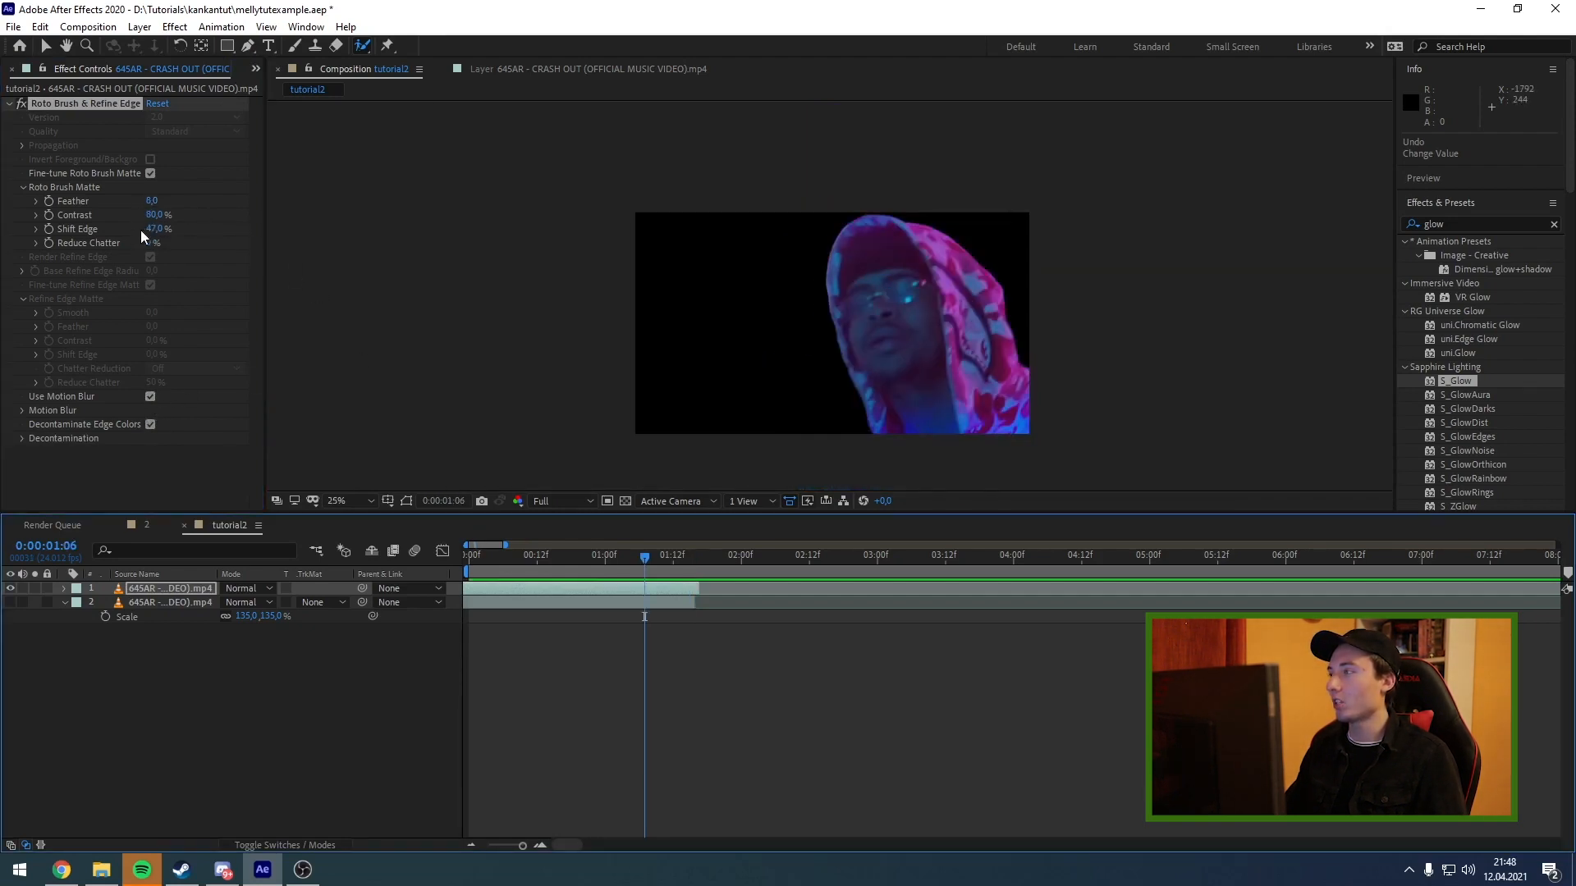
Duplicate the hidden footage layer beneath the cutout and make the copy visible.
{"action": "left_click", "coordinate": [644, 604]}
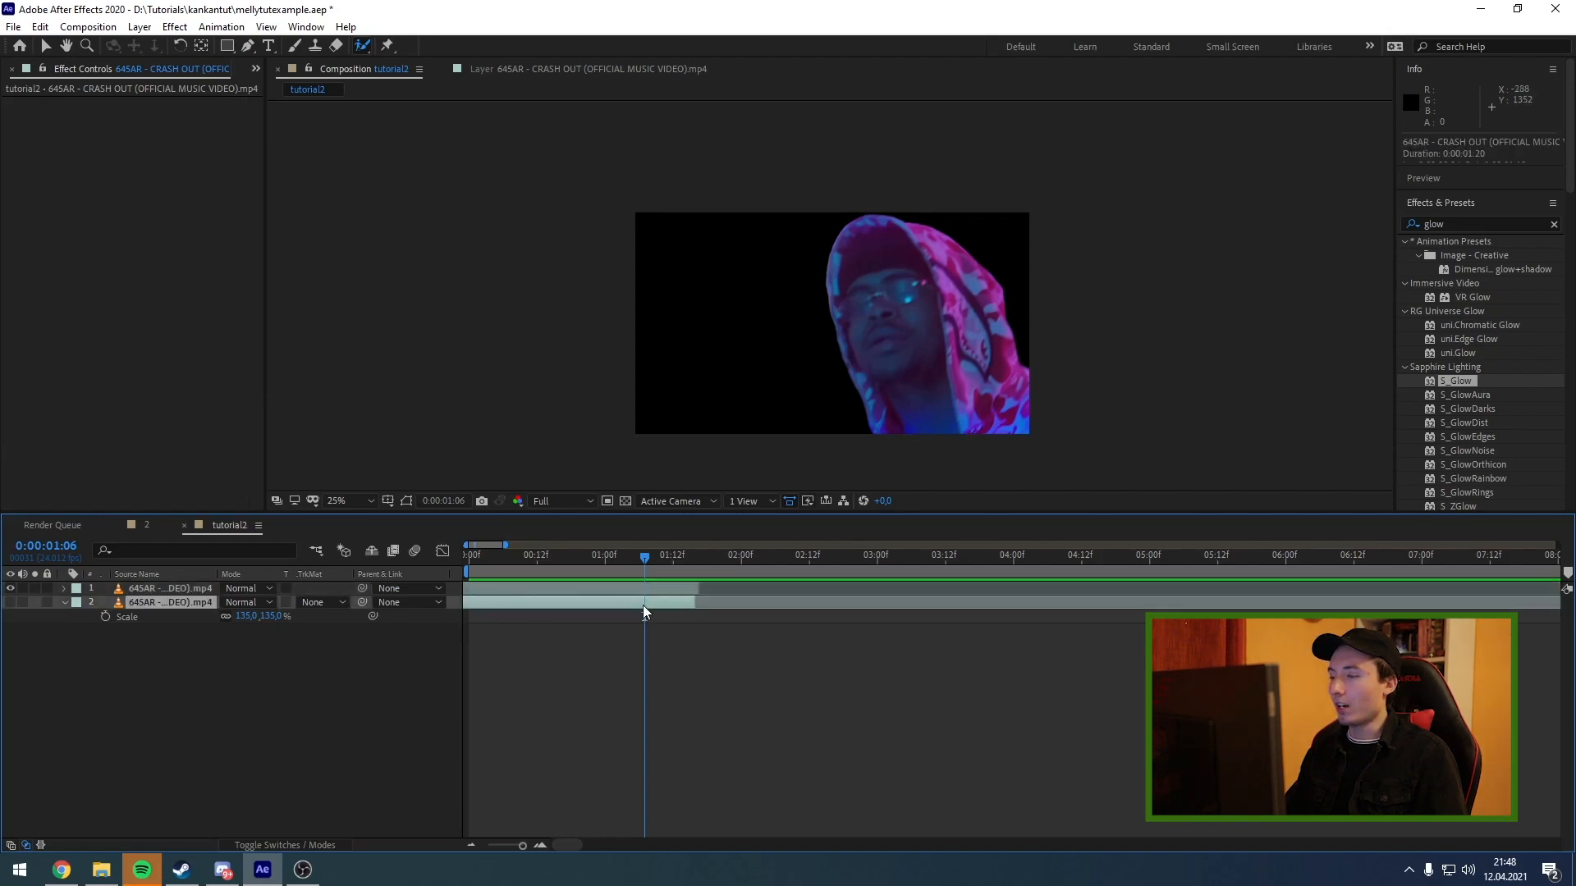
{"action": "key", "text": "ctrl+d"}
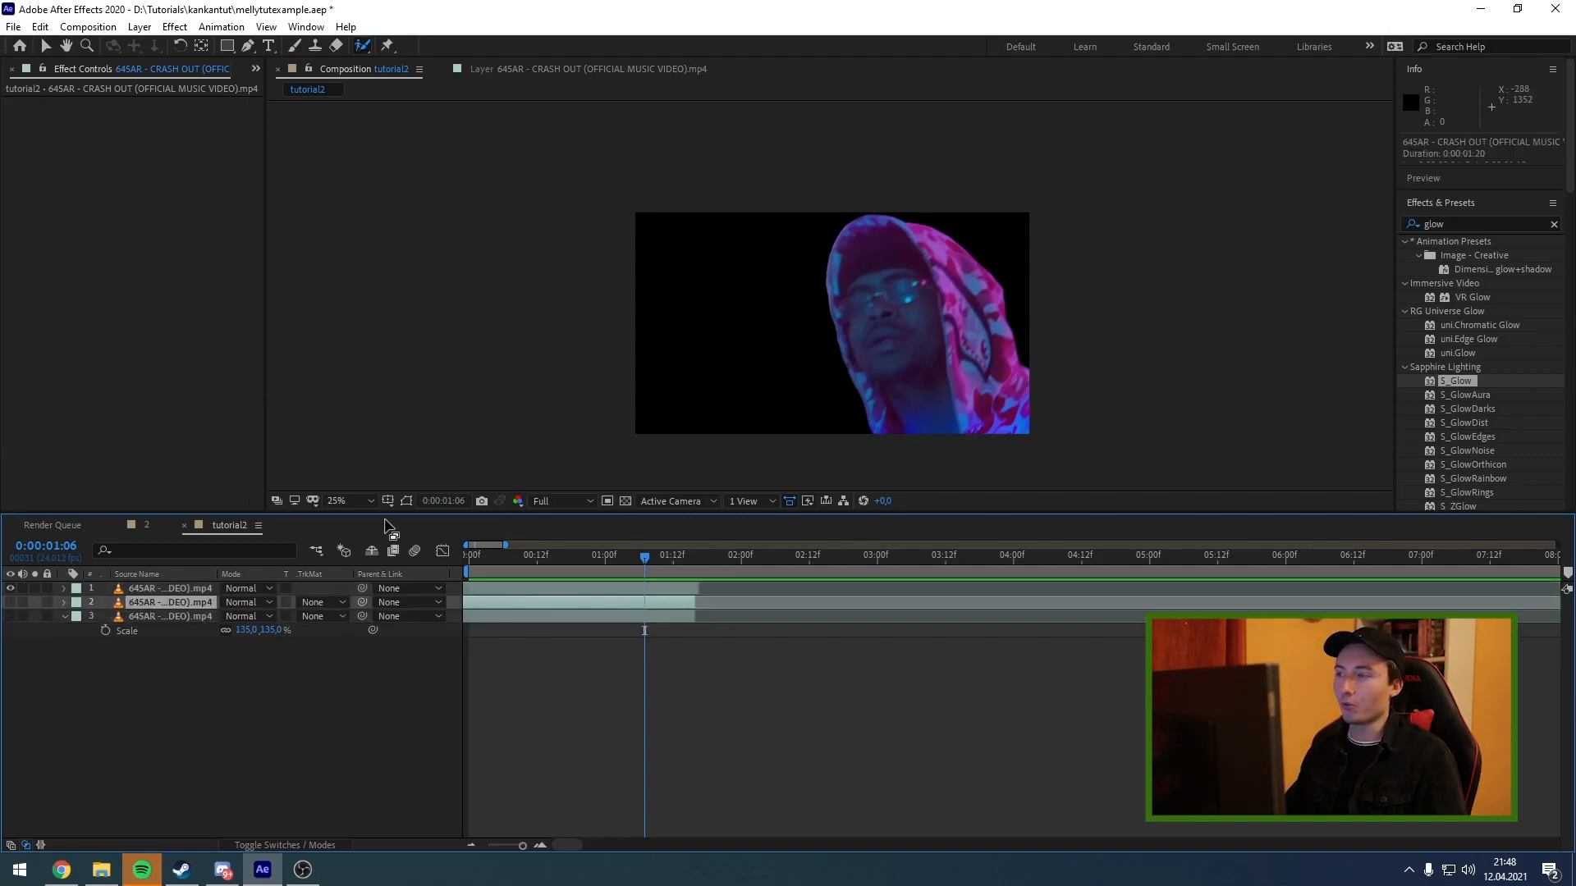
{"action": "left_click", "coordinate": [7, 609]}
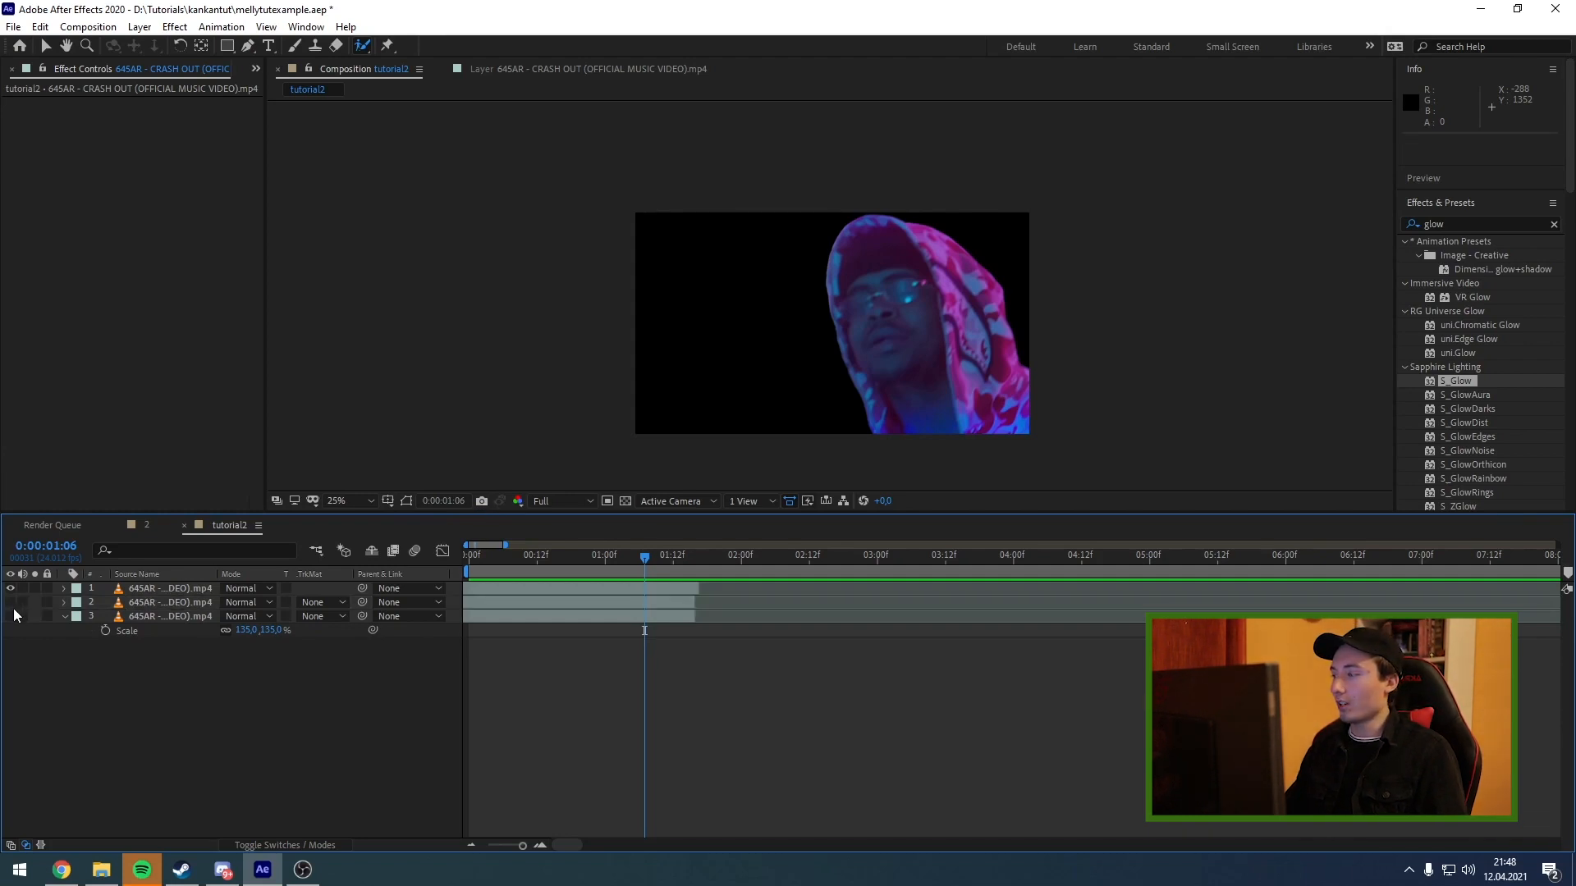
{"action": "left_click", "coordinate": [12, 606]}
Find the S_EmbossGlass effect and apply it to the duplicated footage layer behind the cutout.
{"action": "left_click", "coordinate": [497, 606]}
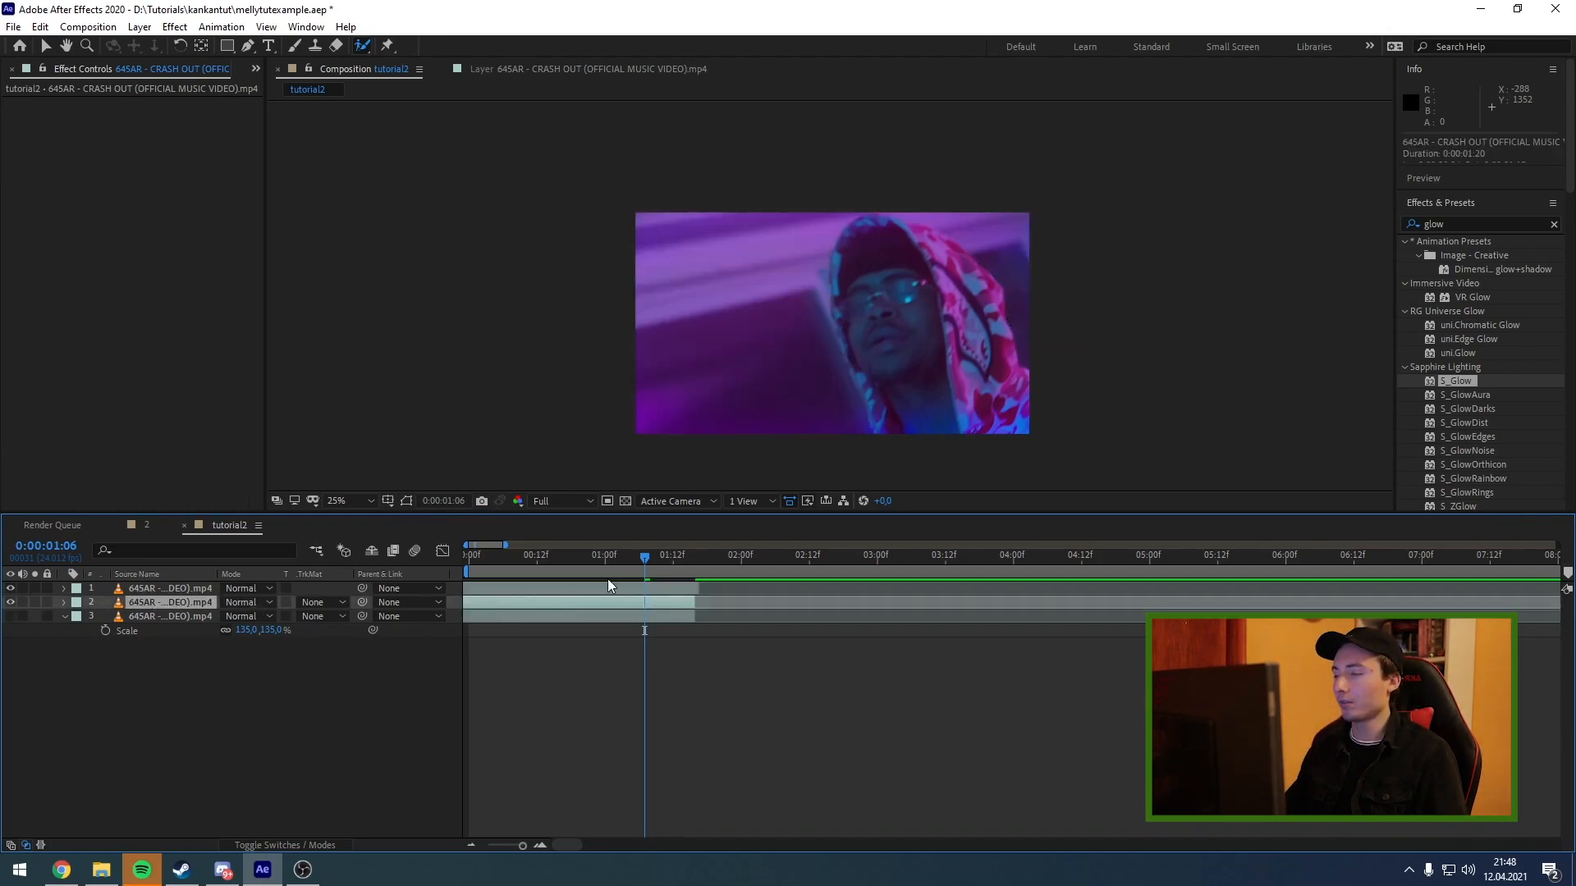
{"action": "left_click", "coordinate": [1527, 225]}
{"action": "type", "text": "em"}
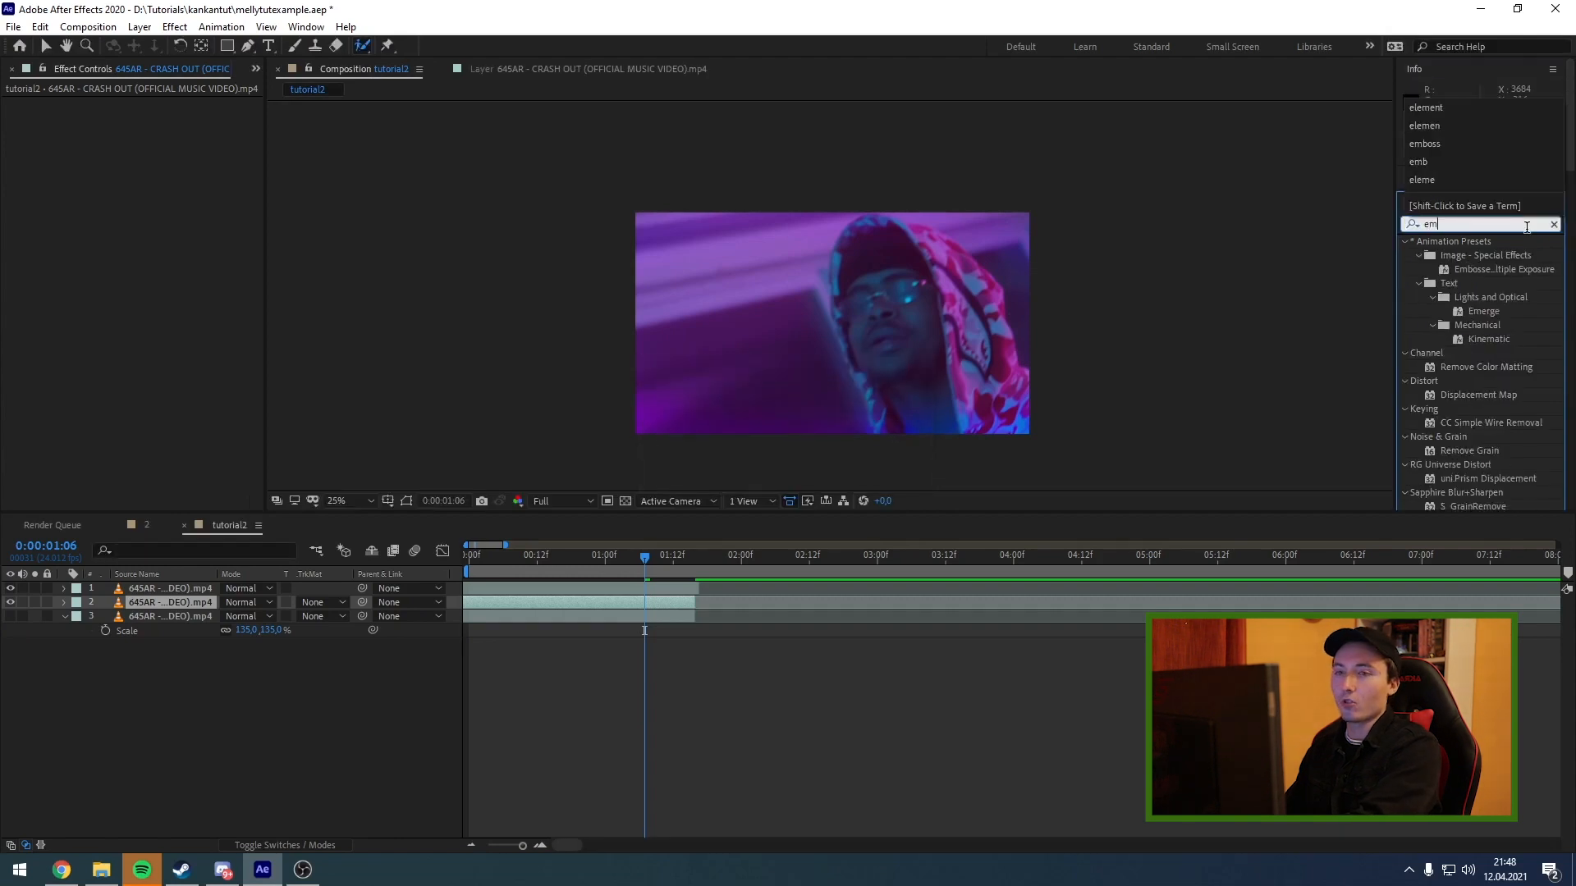
{"action": "type", "text": "boss"}
{"action": "left_click_drag", "start_coordinate": [1465, 354], "coordinate": [200, 602]}
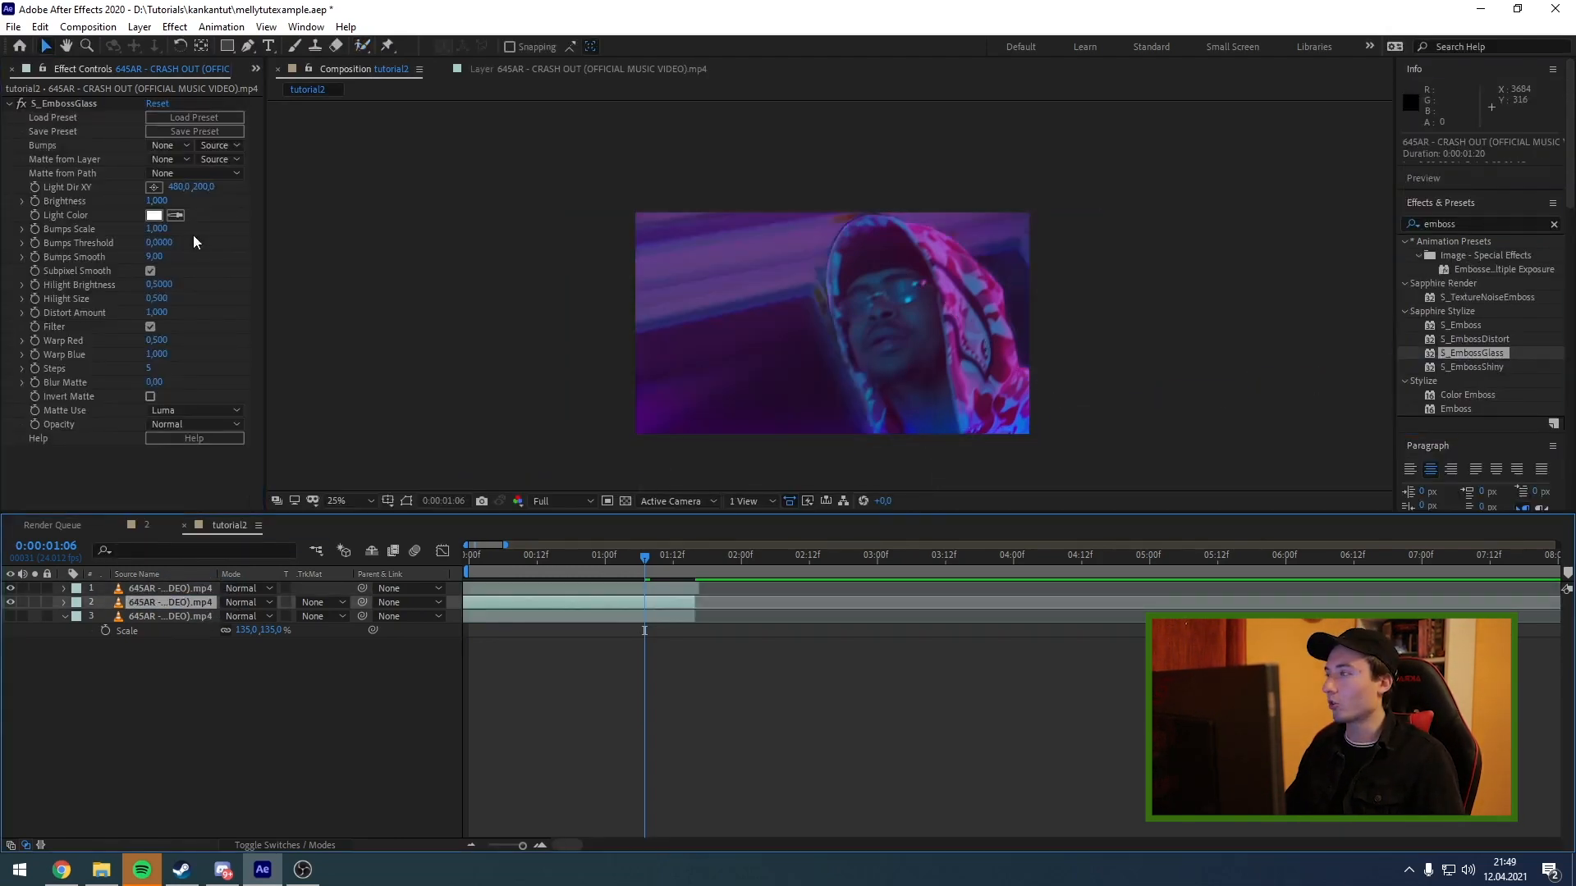
Set S_EmbossGlass Bumps Scale to 6.31 and Bumps Smooth to 204, and turn off Subpixel Smooth.
{"action": "left_click_drag", "start_coordinate": [157, 230], "coordinate": [302, 247]}
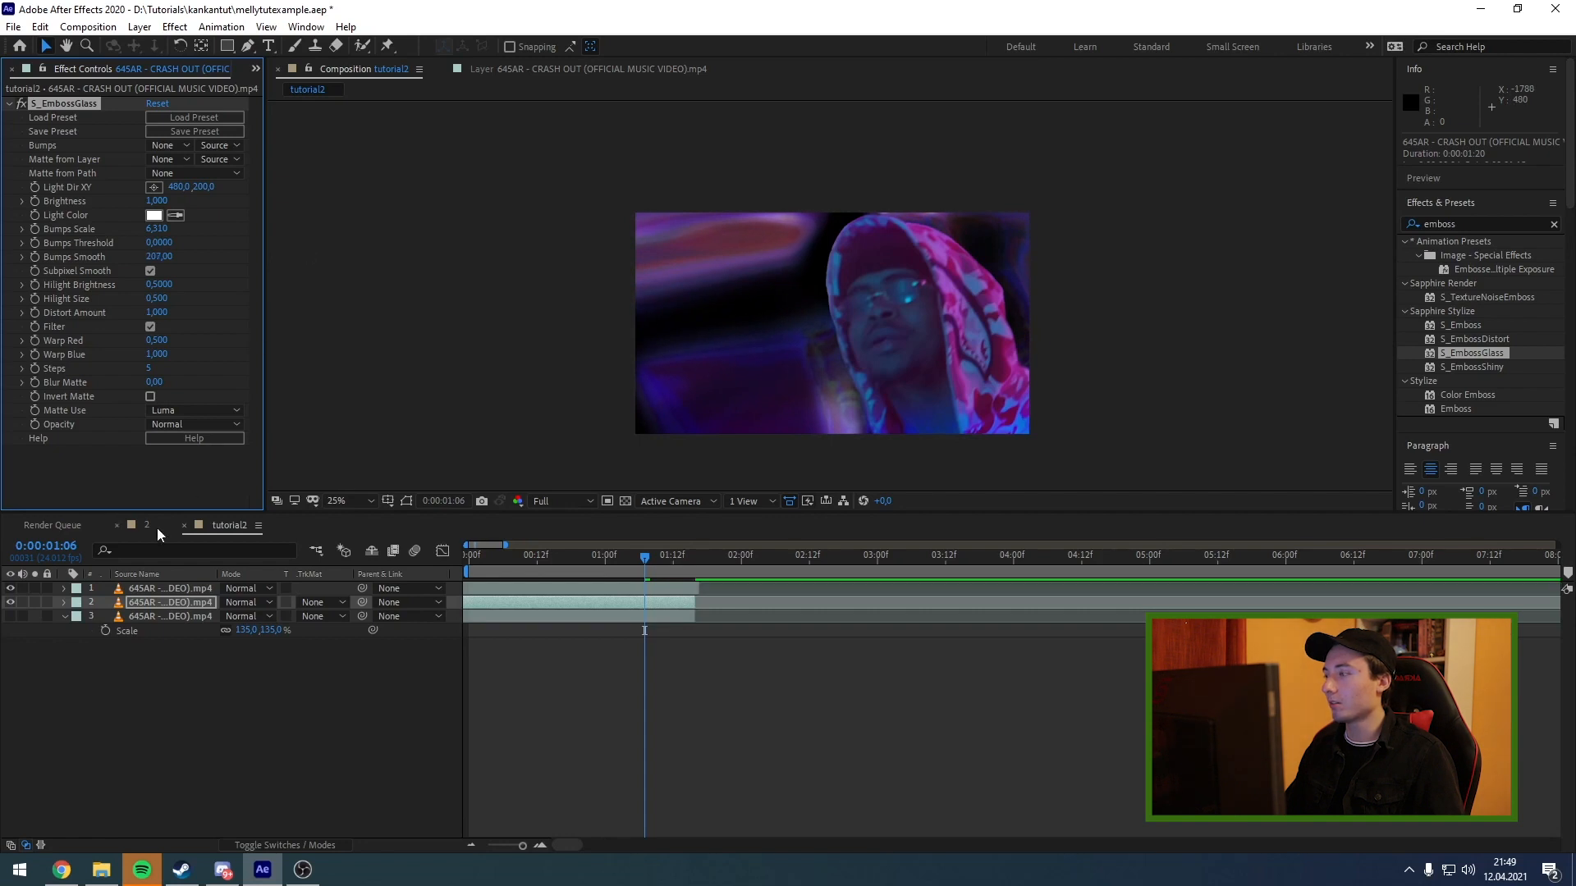
{"action": "left_click", "coordinate": [150, 271]}
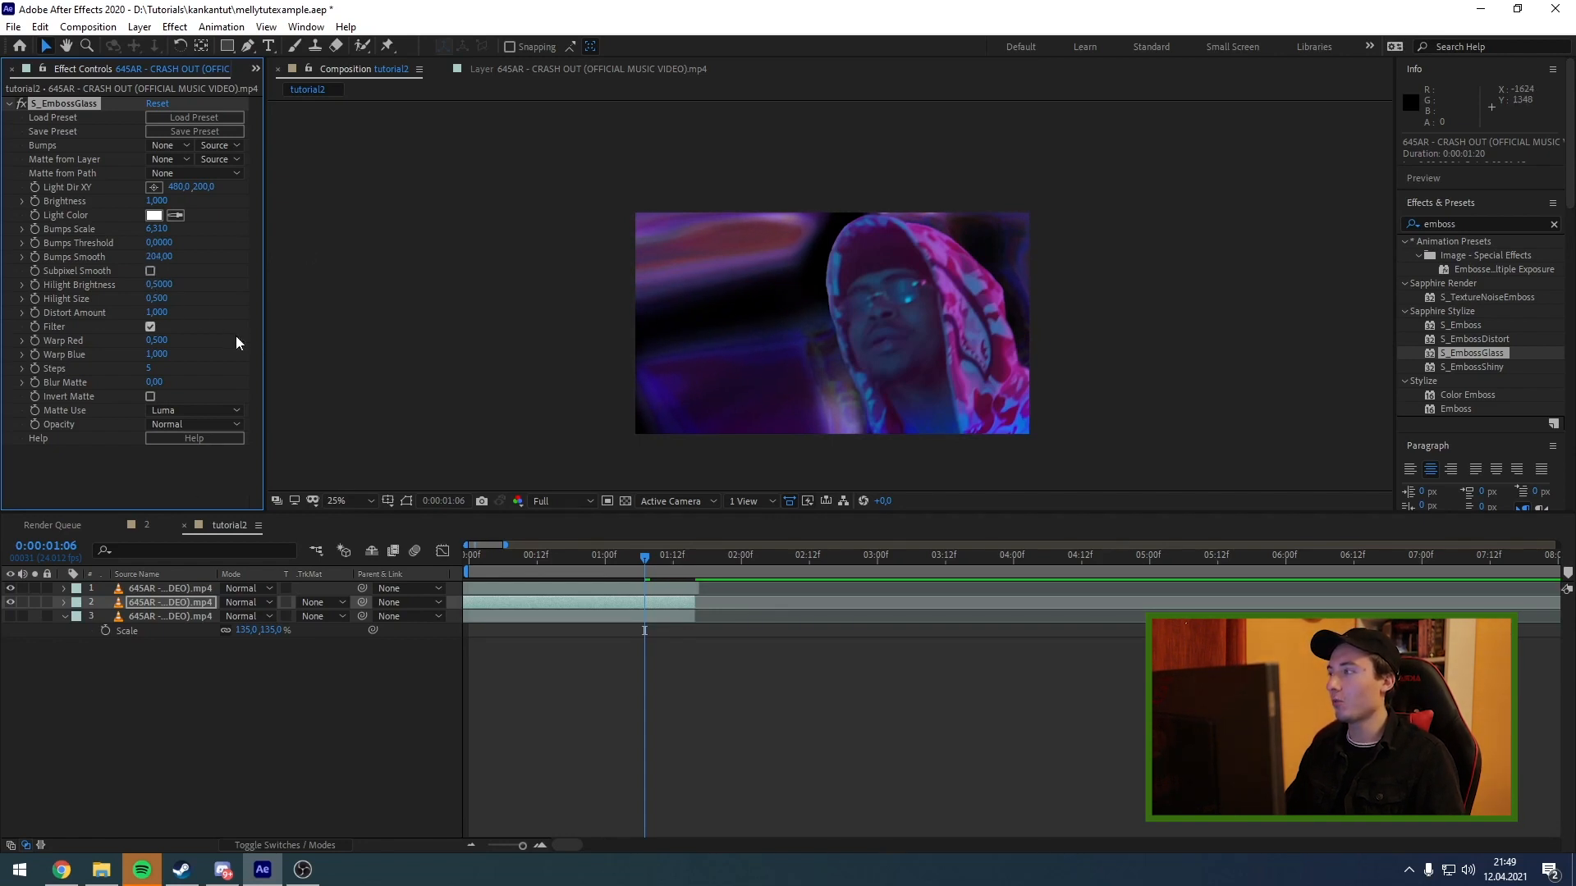
Keyframe the S_EmbossGlass Brightness from 1.7 at the first frame to 2.3 at 0:00:00:06 and reveal its keyframes.
{"action": "key", "text": "Home"}
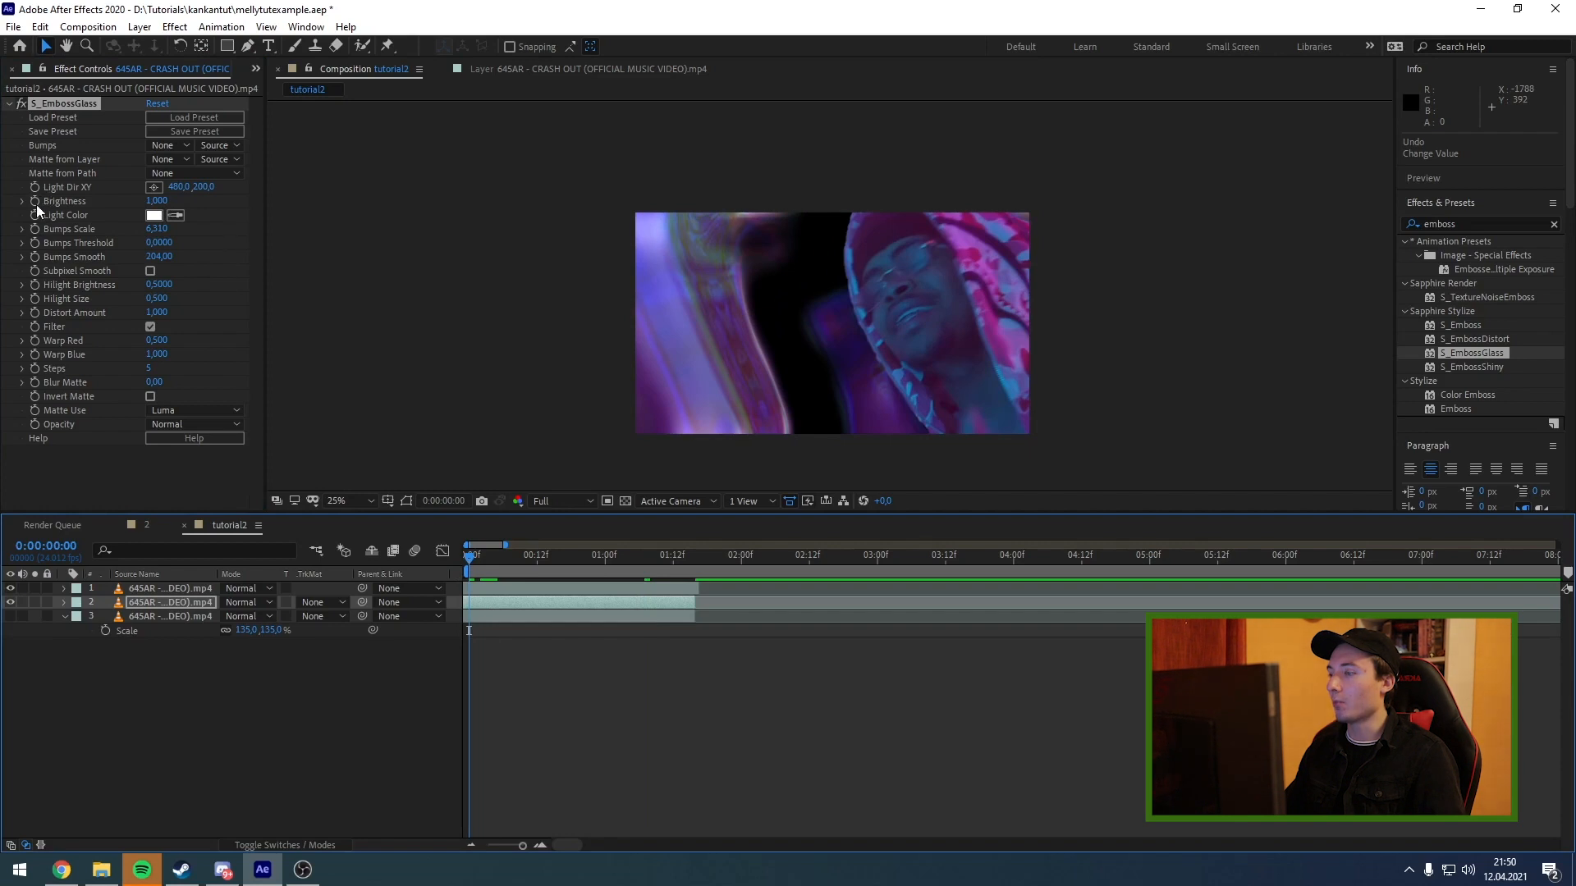
{"action": "left_click", "coordinate": [156, 201]}
{"action": "type", "text": "1,7"}
{"action": "key", "text": "Return"}
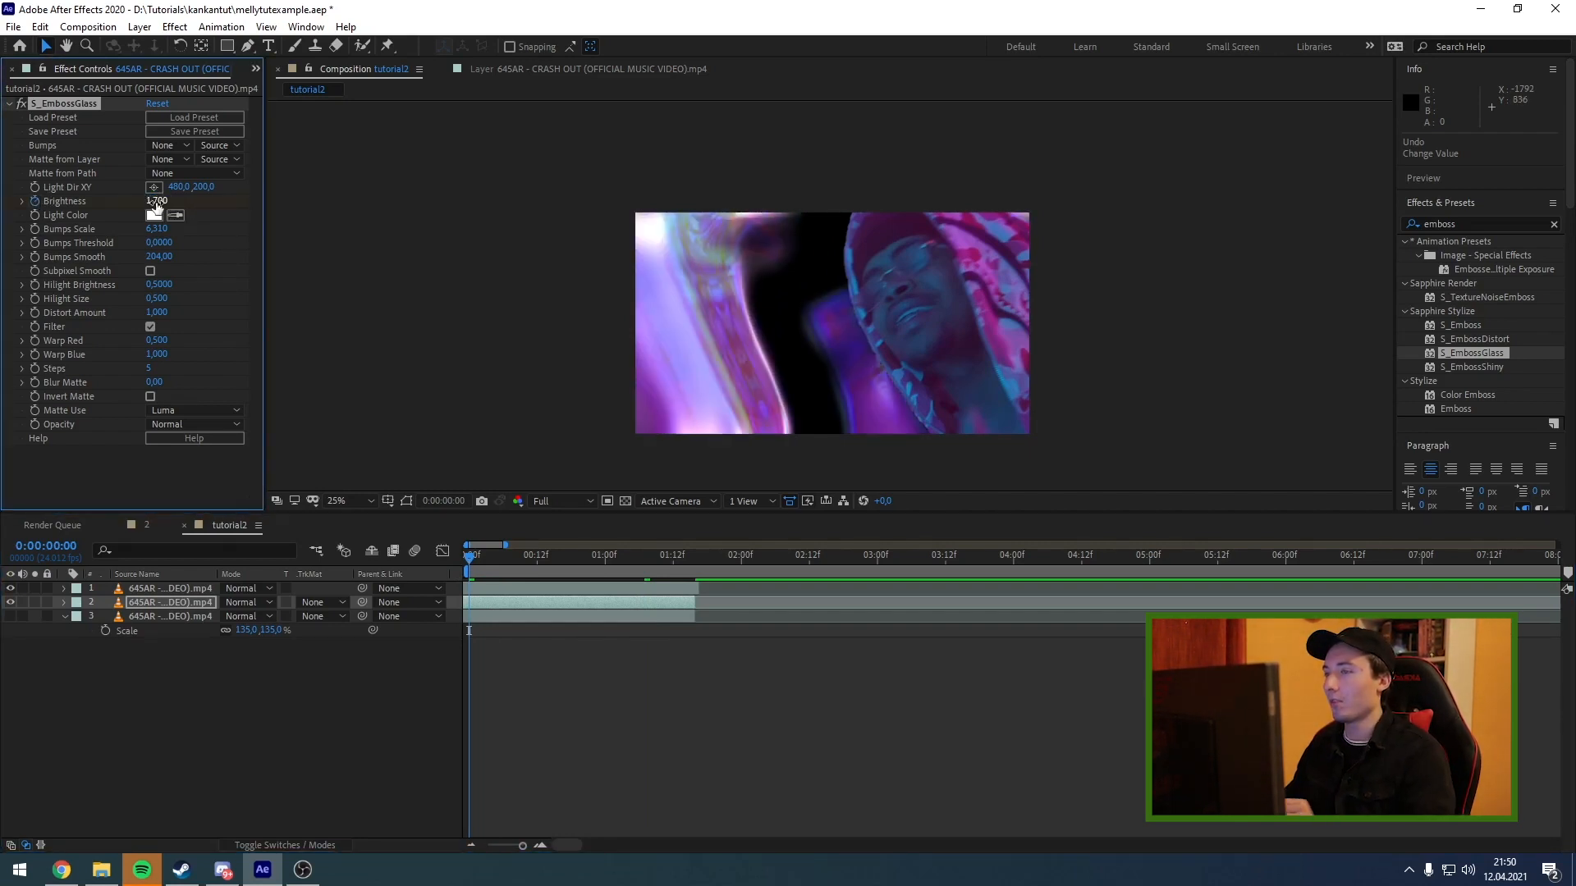
{"action": "left_click_drag", "start_coordinate": [476, 562], "coordinate": [509, 566]}
{"action": "left_click", "coordinate": [156, 201]}
{"action": "type", "text": "2"}
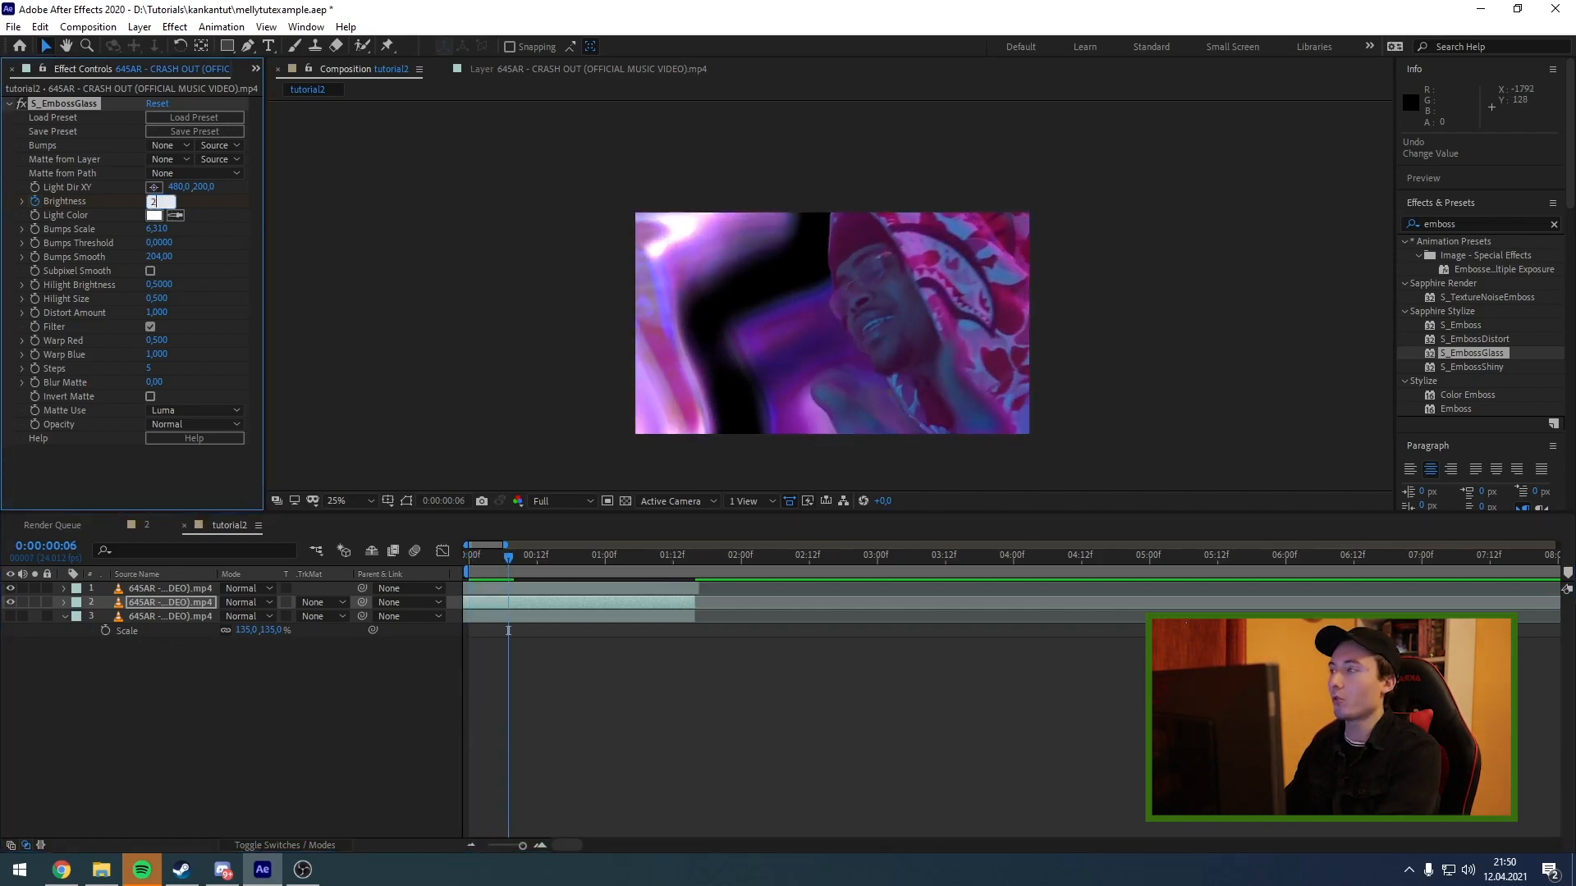
{"action": "type", "text": ",3"}
{"action": "key", "text": "Return"}
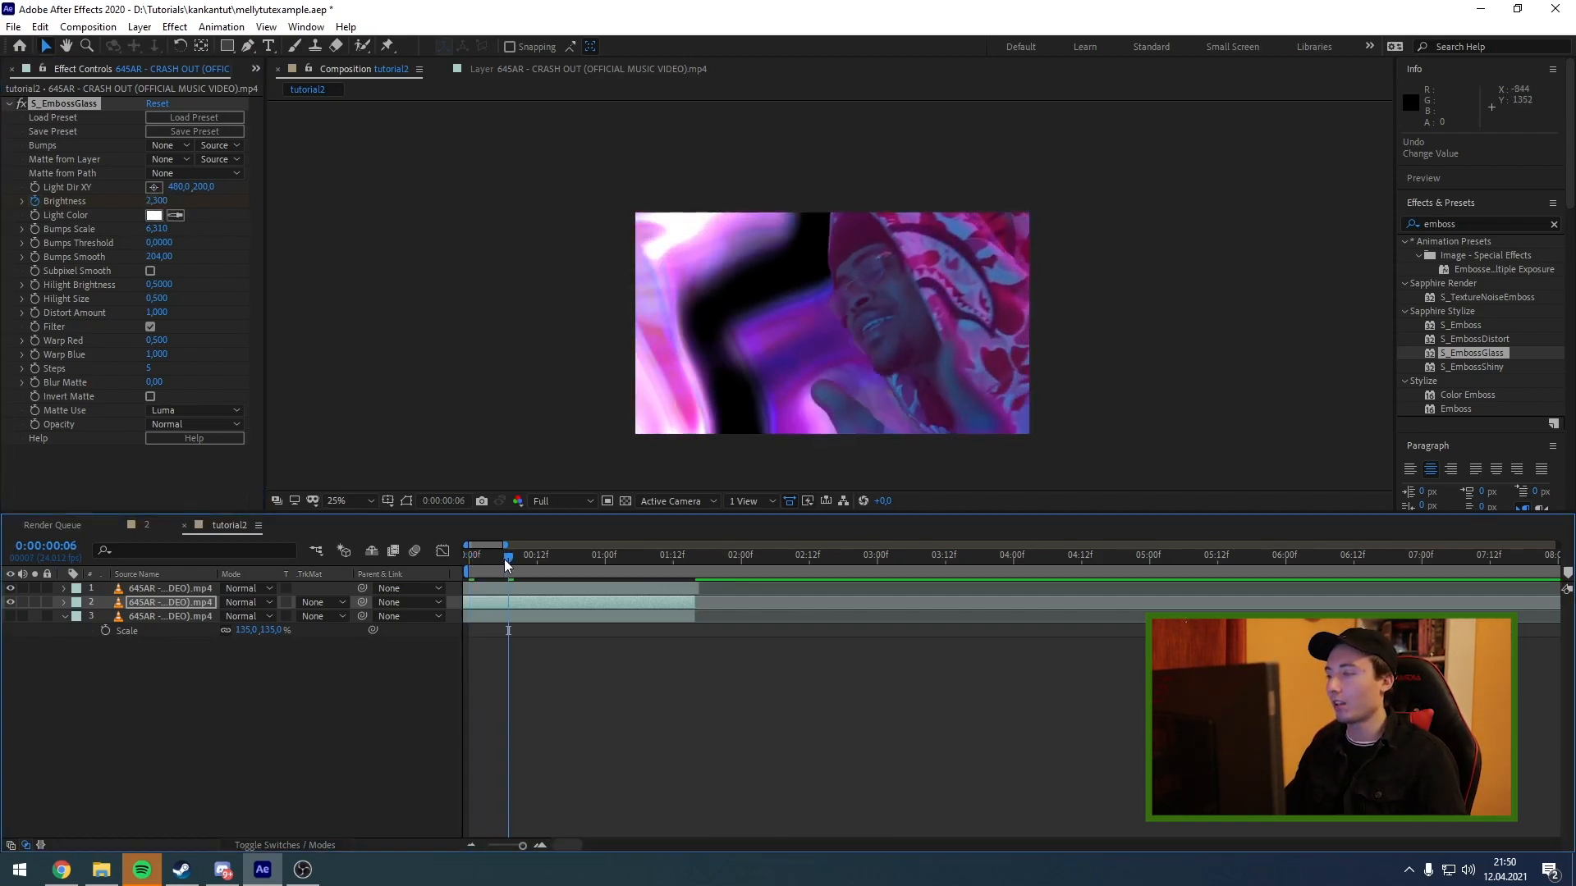
{"action": "left_click", "coordinate": [467, 558]}
{"action": "left_click_drag", "start_coordinate": [464, 560], "coordinate": [508, 565]}
{"action": "key", "text": "u"}
Apply Turbulent Displace to the background copy and reduce its Size to 9.
{"action": "left_click", "coordinate": [1460, 223]}
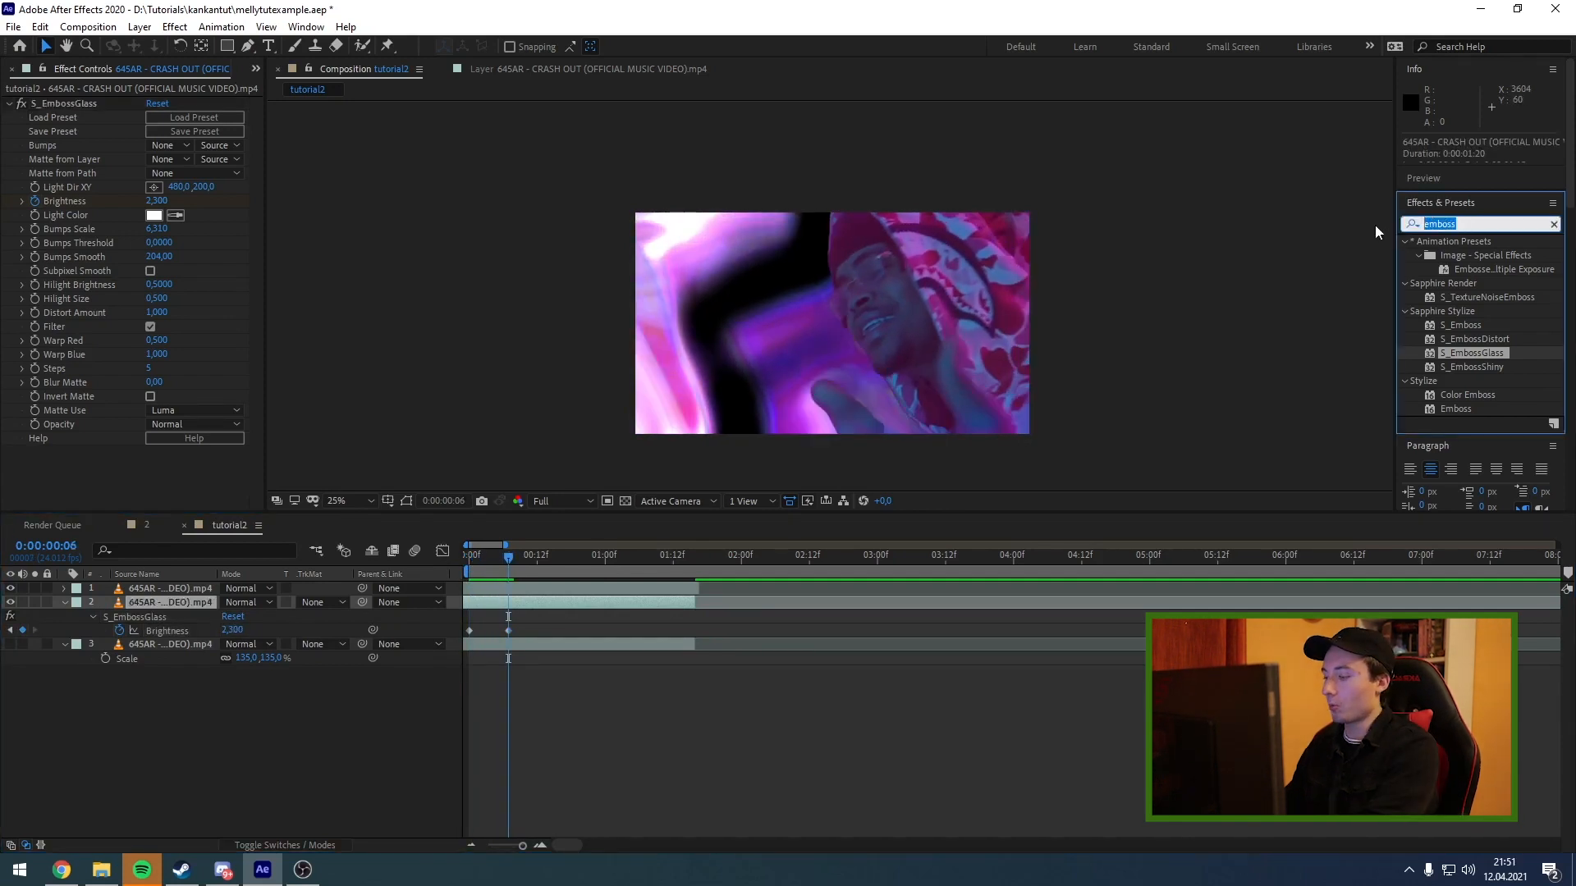
{"action": "type", "text": "turbu"}
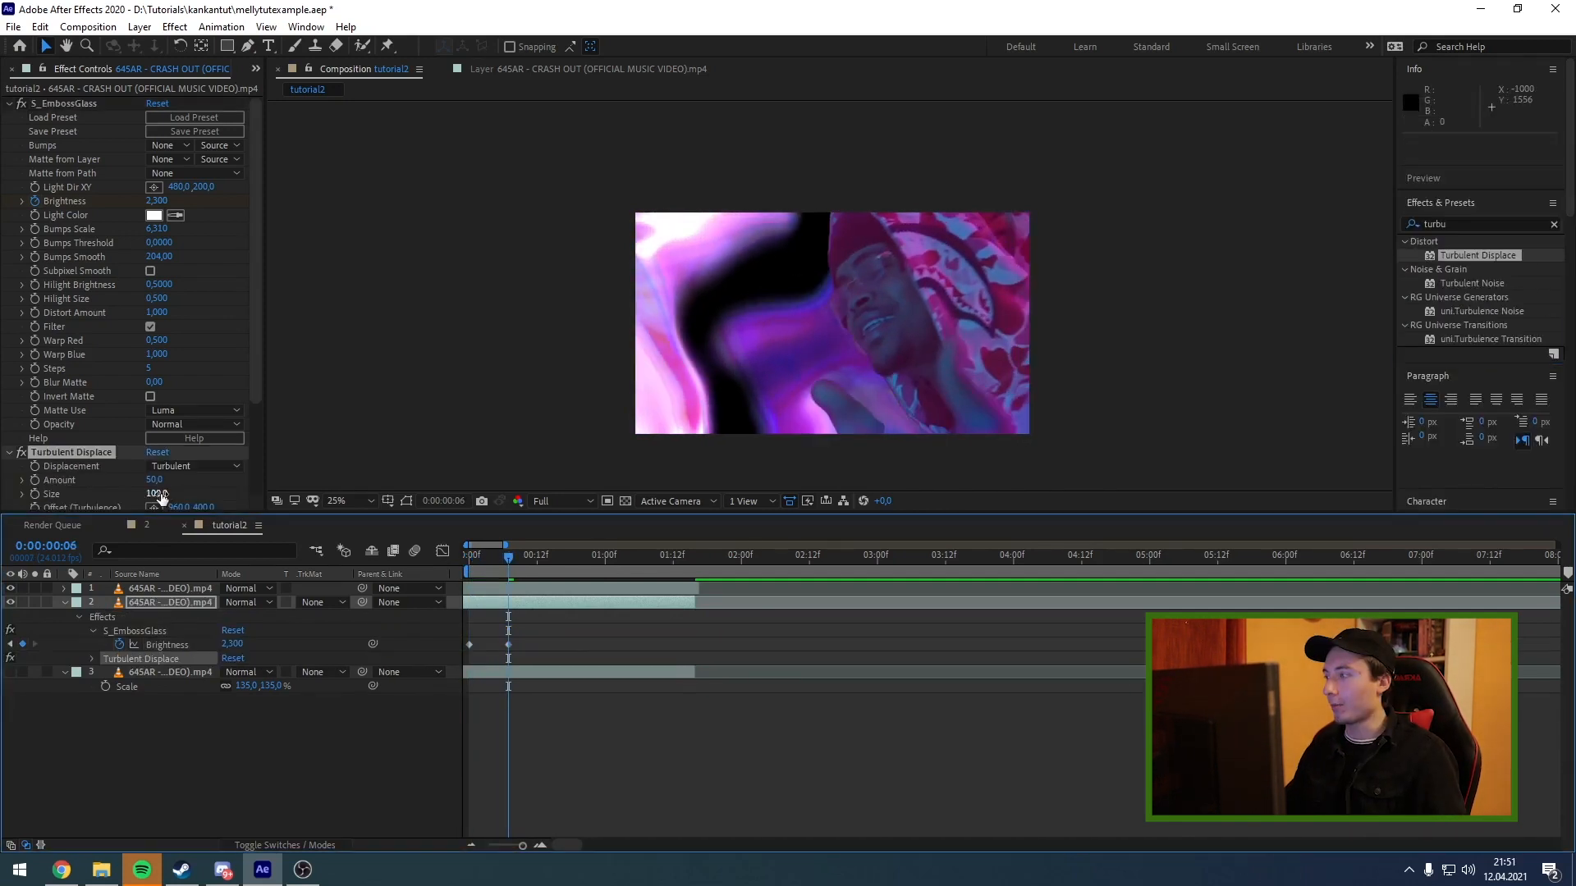
{"action": "left_click_drag", "start_coordinate": [159, 495], "coordinate": [88, 497]}
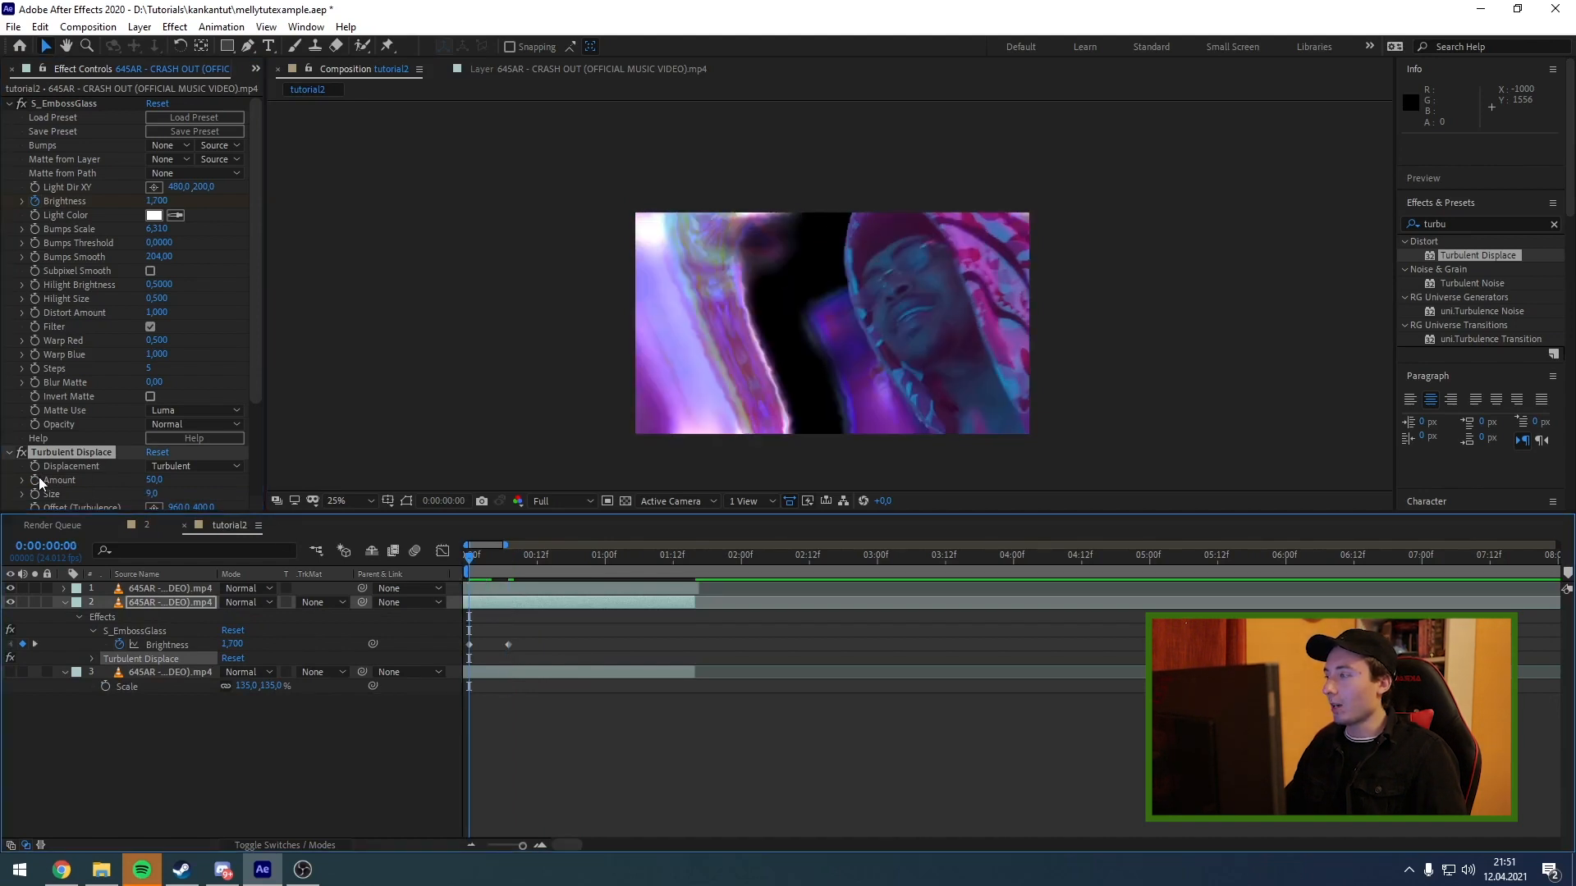
Keyframe the Turbulent Displace Amount from about 29 at the first frame to 650 at 0:00:01:14.
{"action": "left_click_drag", "start_coordinate": [158, 480], "coordinate": [145, 490]}
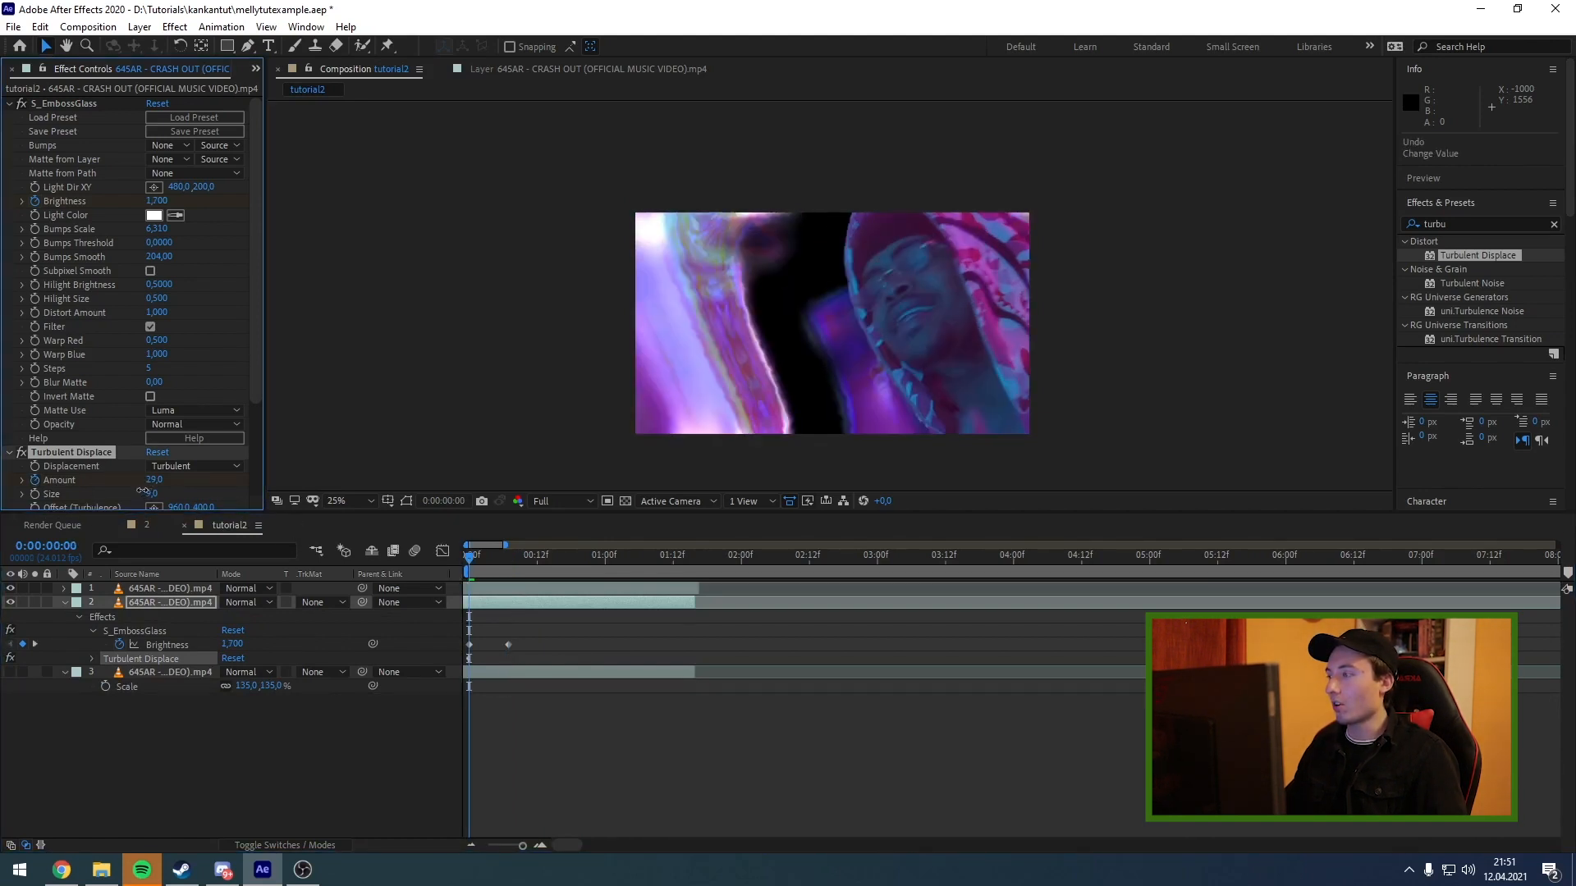
{"action": "left_click_drag", "start_coordinate": [536, 578], "coordinate": [688, 568]}
{"action": "left_click_drag", "start_coordinate": [156, 480], "coordinate": [625, 448]}
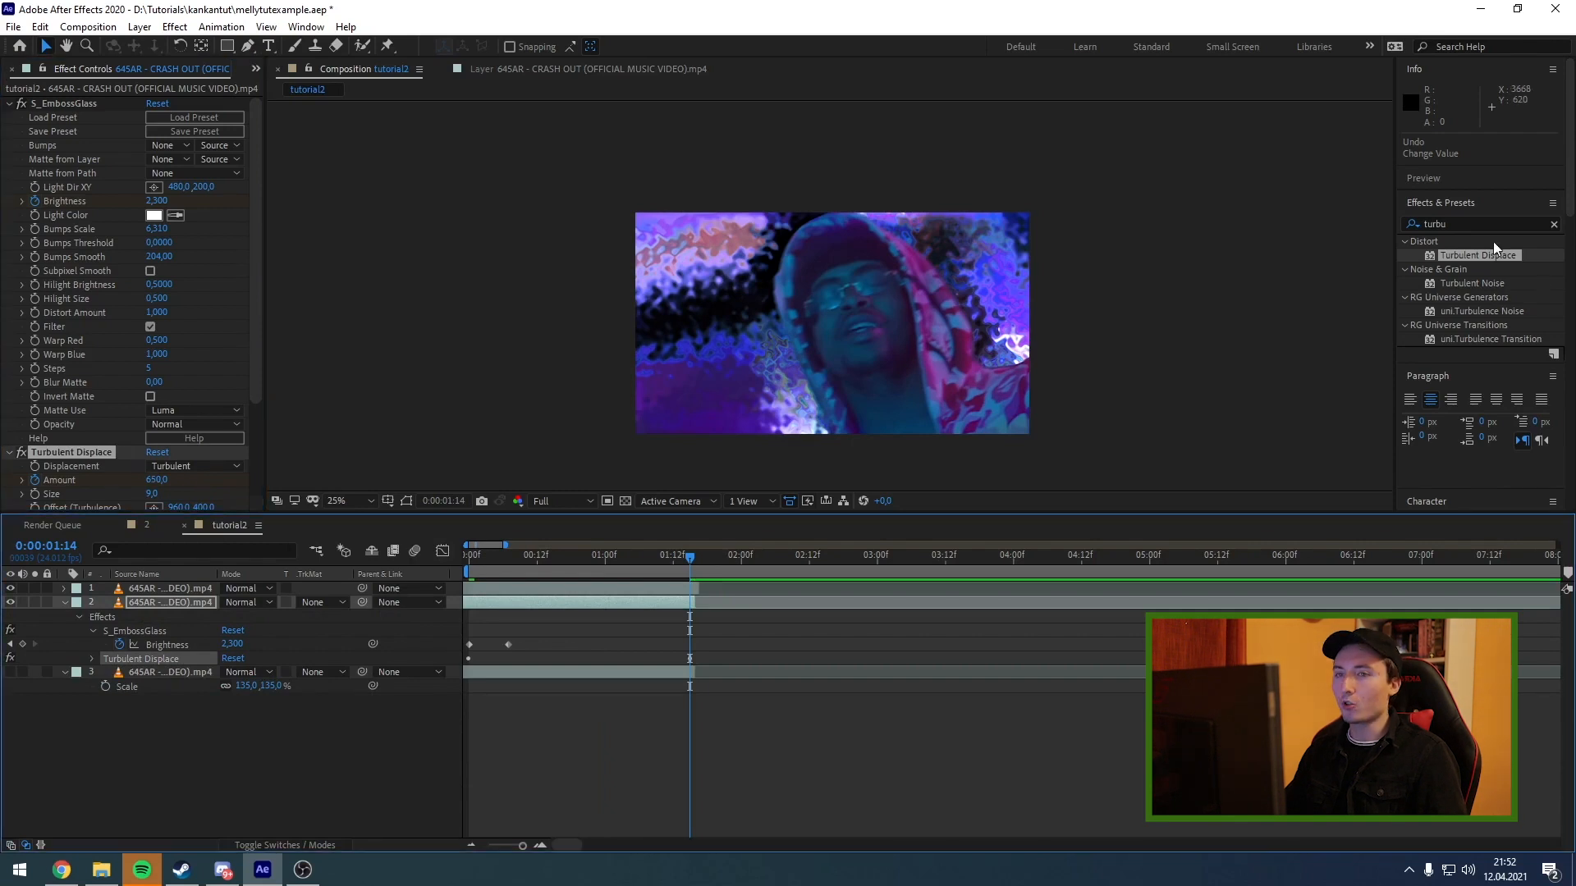
Find the S_DistortChroma effect and apply it to the background copy.
{"action": "left_click_drag", "start_coordinate": [1459, 223], "coordinate": [1239, 224]}
{"action": "type", "text": "distor"}
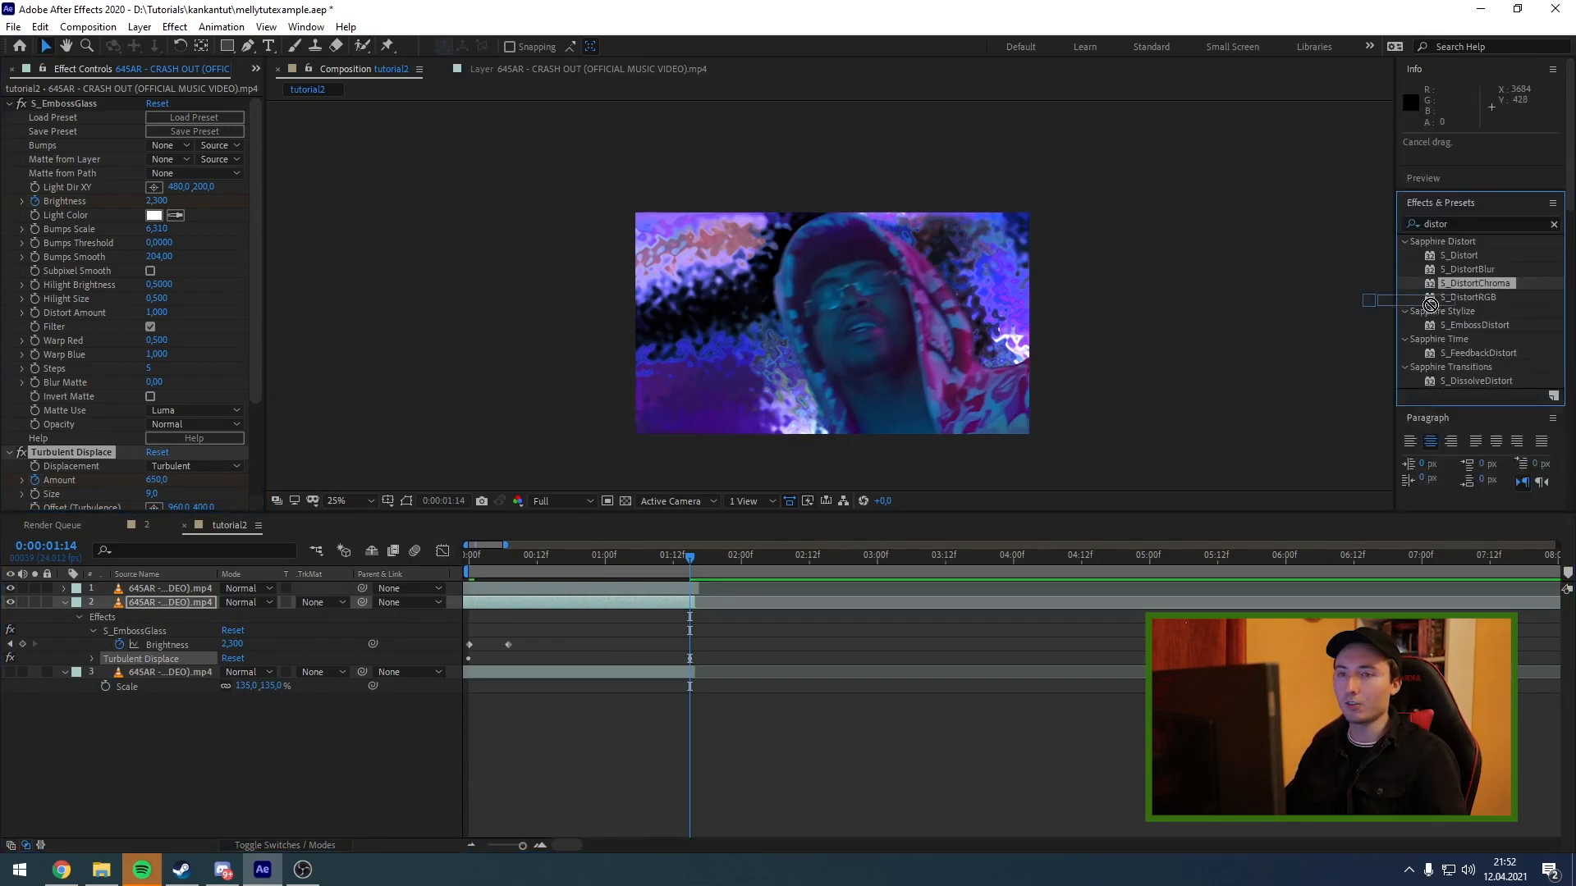
{"action": "left_click_drag", "start_coordinate": [1475, 283], "coordinate": [180, 599]}
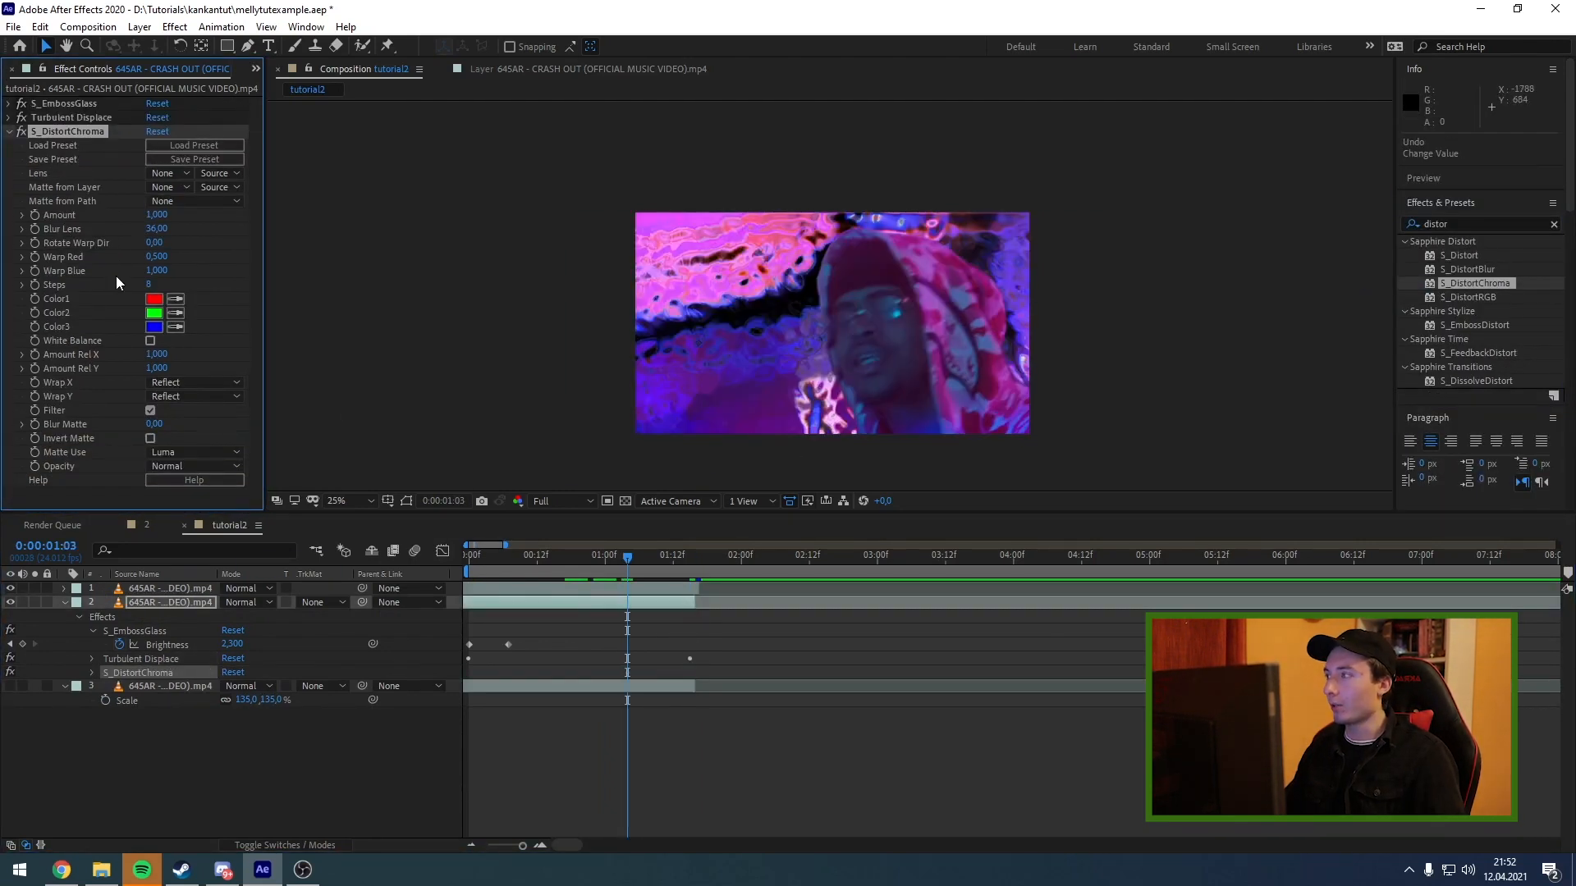
Set S_DistortChroma to Amount 0.38, Blur Lens 70, Rotate Warp Dir 65 and Warp Blue 5.31.
{"action": "left_click_drag", "start_coordinate": [124, 223], "coordinate": [114, 224]}
{"action": "left_click_drag", "start_coordinate": [154, 230], "coordinate": [190, 233]}
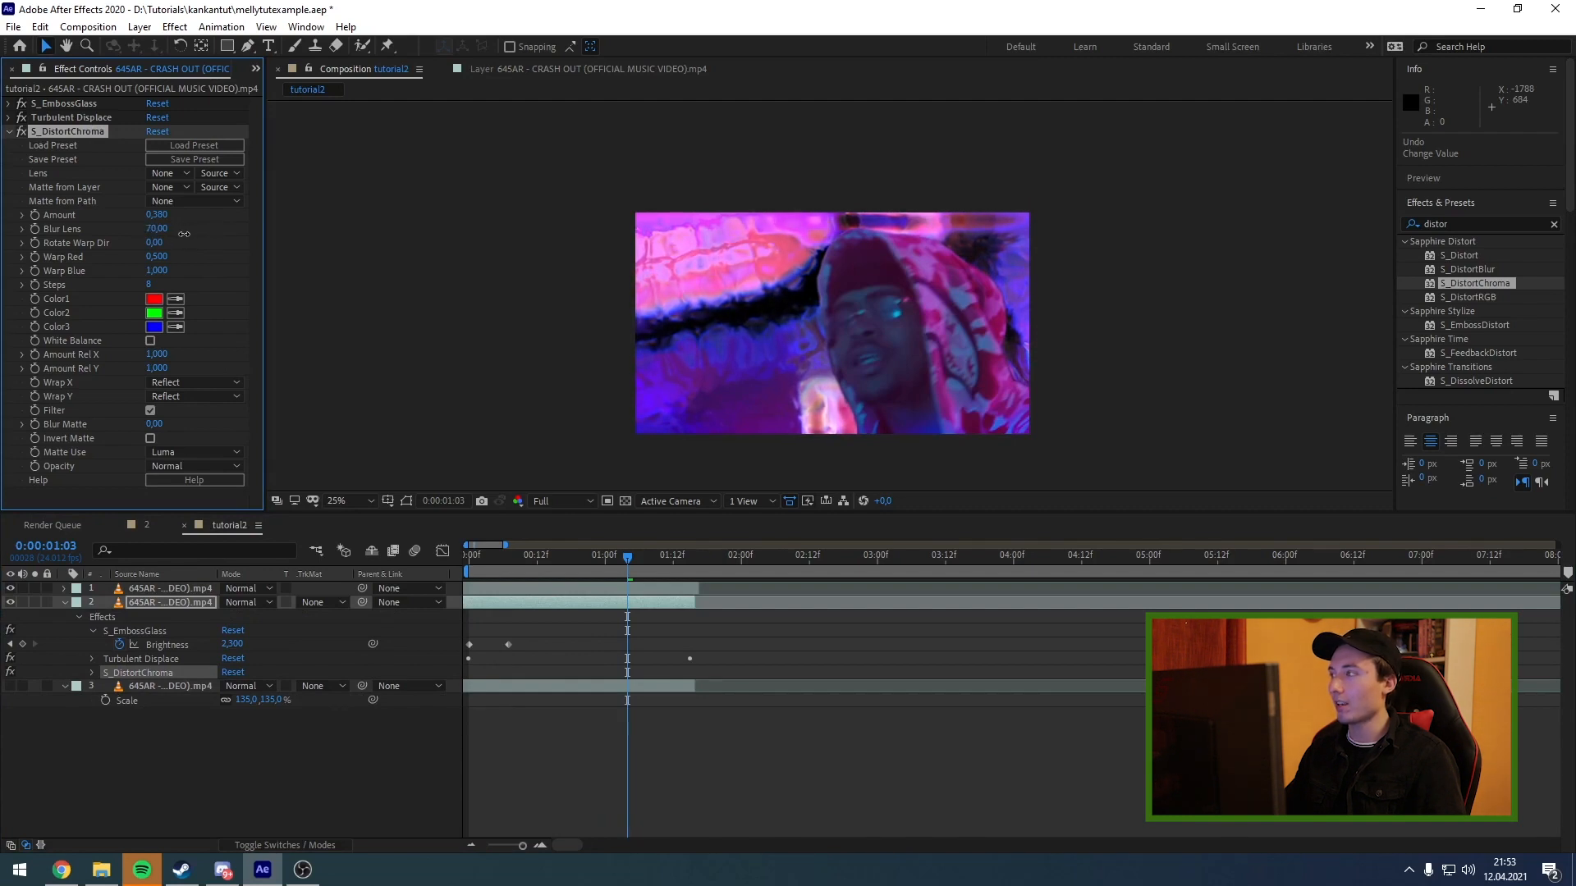
{"action": "left_click_drag", "start_coordinate": [185, 234], "coordinate": [184, 234]}
{"action": "left_click_drag", "start_coordinate": [153, 243], "coordinate": [306, 273]}
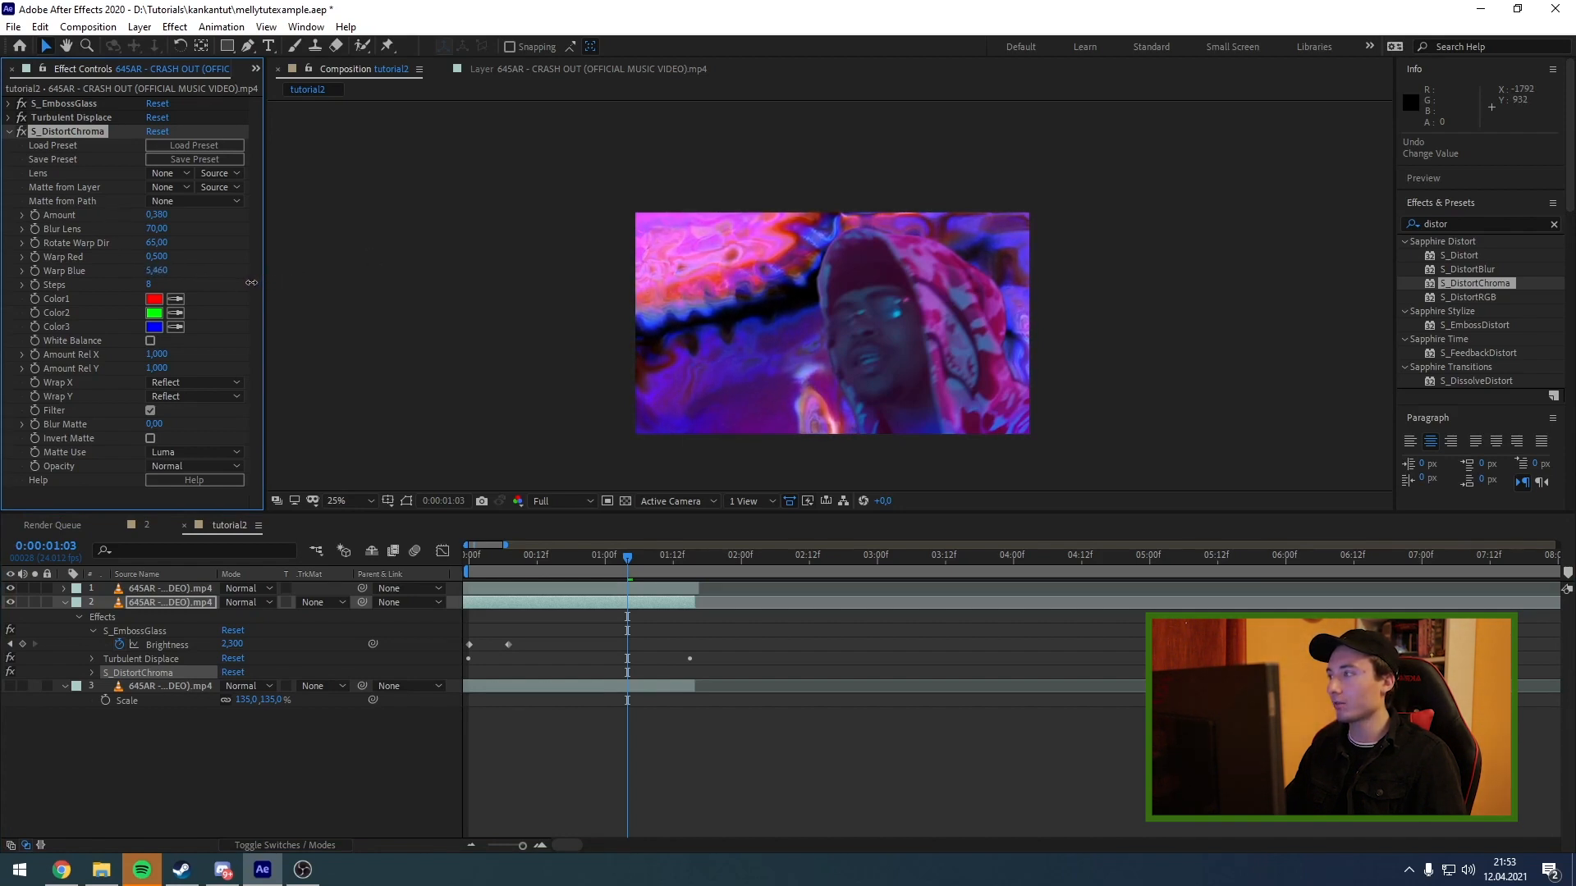
{"action": "left_click_drag", "start_coordinate": [251, 282], "coordinate": [242, 283]}
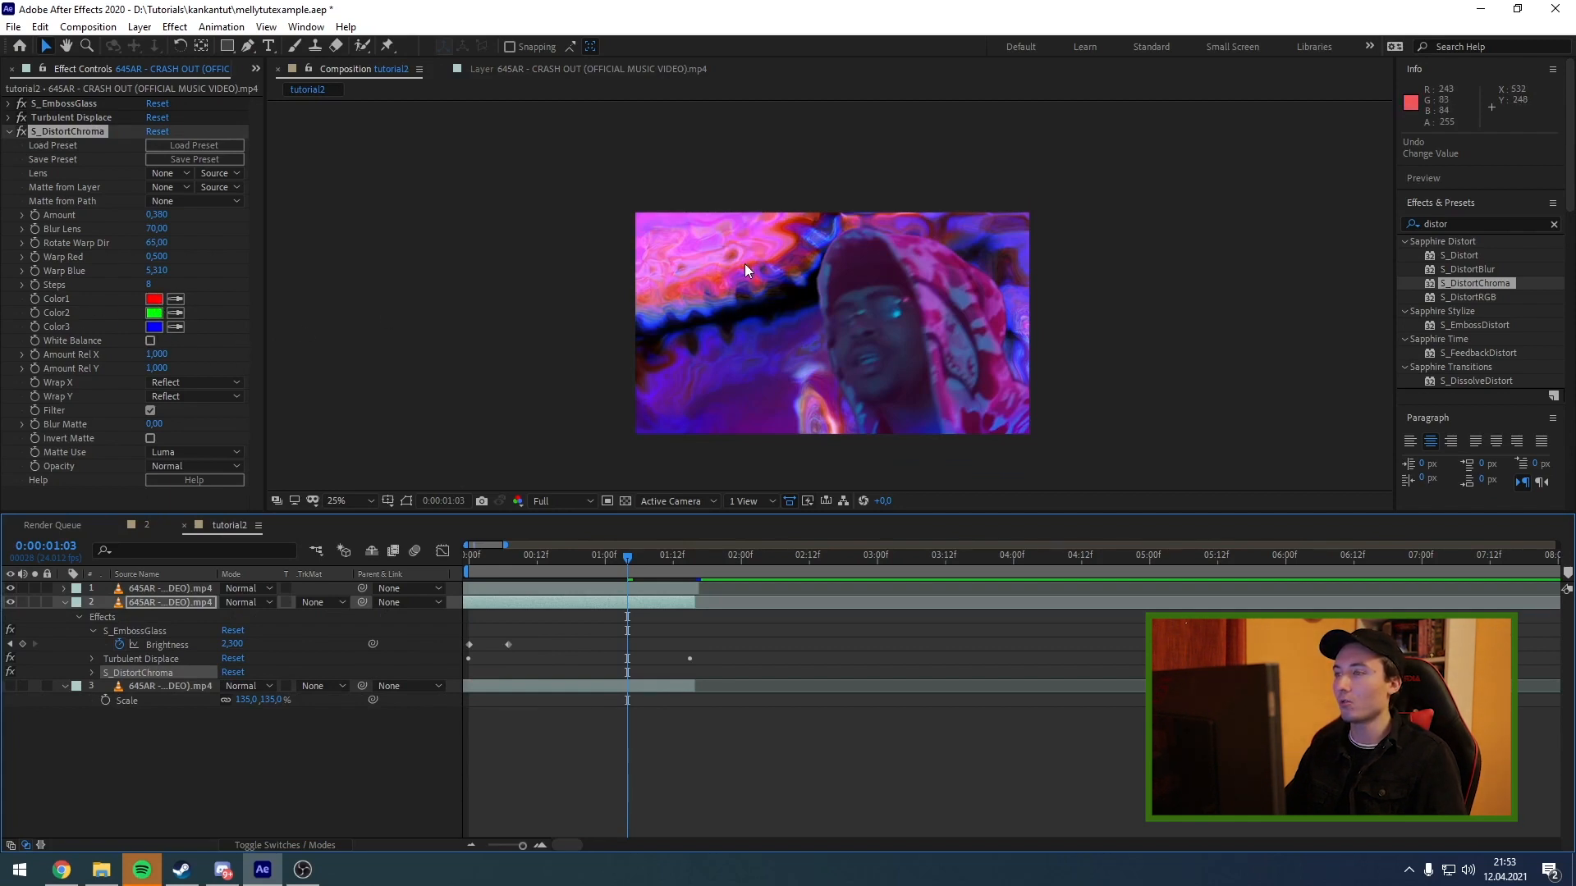
Change Color1 of S_DistortChroma to a muted purple.
{"action": "left_click", "coordinate": [153, 299]}
{"action": "left_click", "coordinate": [358, 535]}
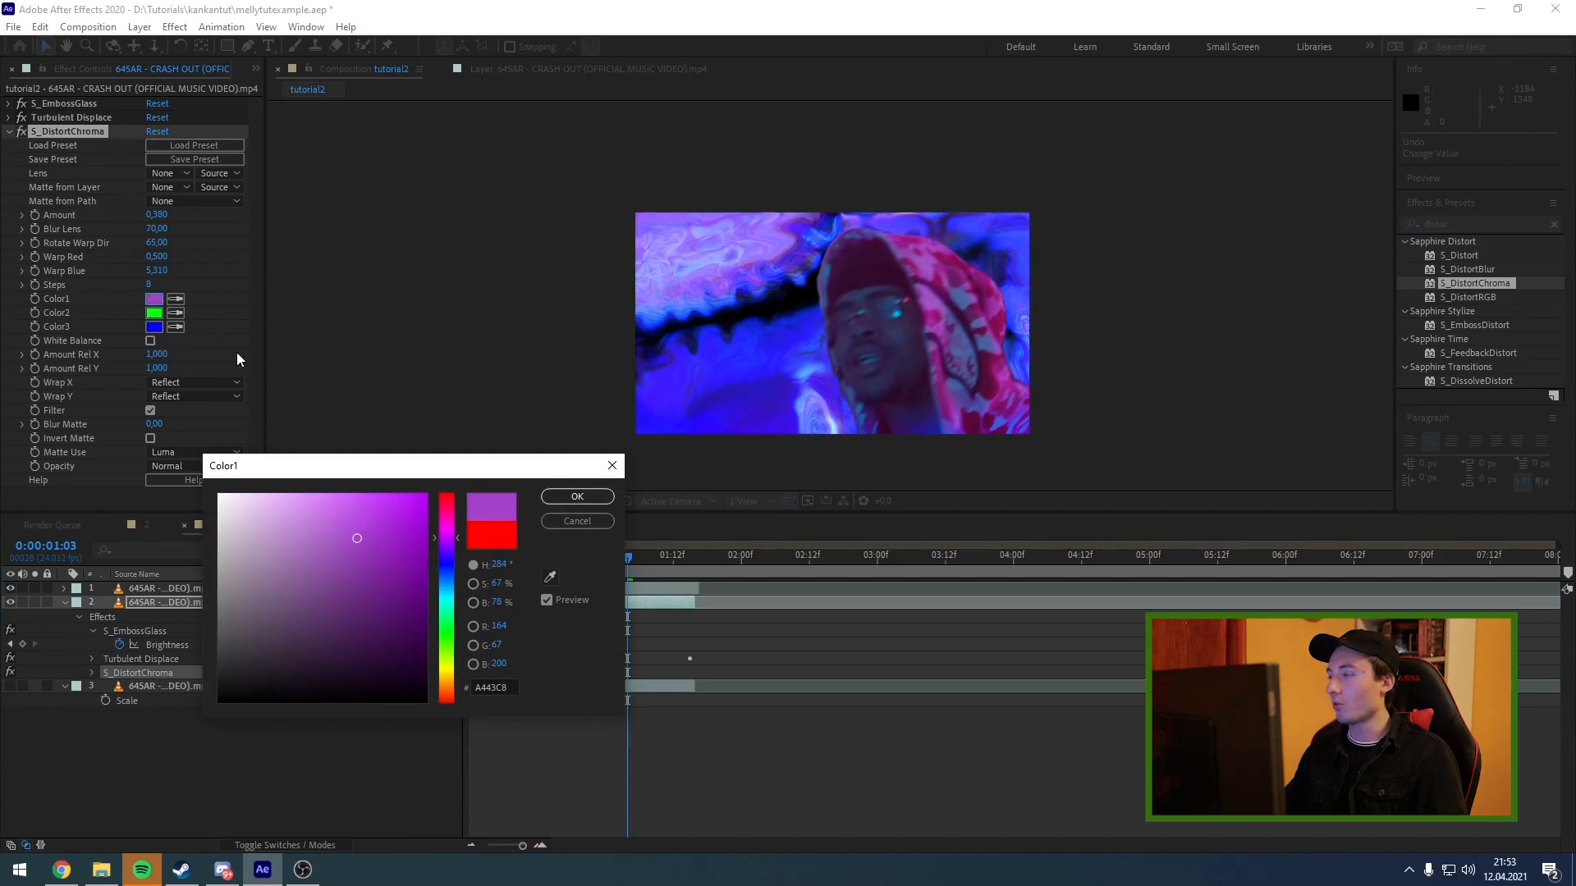
{"action": "mouse_move", "coordinate": [368, 527]}
{"action": "left_mouse_down"}
{"action": "mouse_move", "coordinate": [353, 537]}
{"action": "mouse_move", "coordinate": [369, 539]}
{"action": "mouse_move", "coordinate": [387, 588]}
{"action": "left_mouse_up"}
{"action": "left_click", "coordinate": [364, 588]}
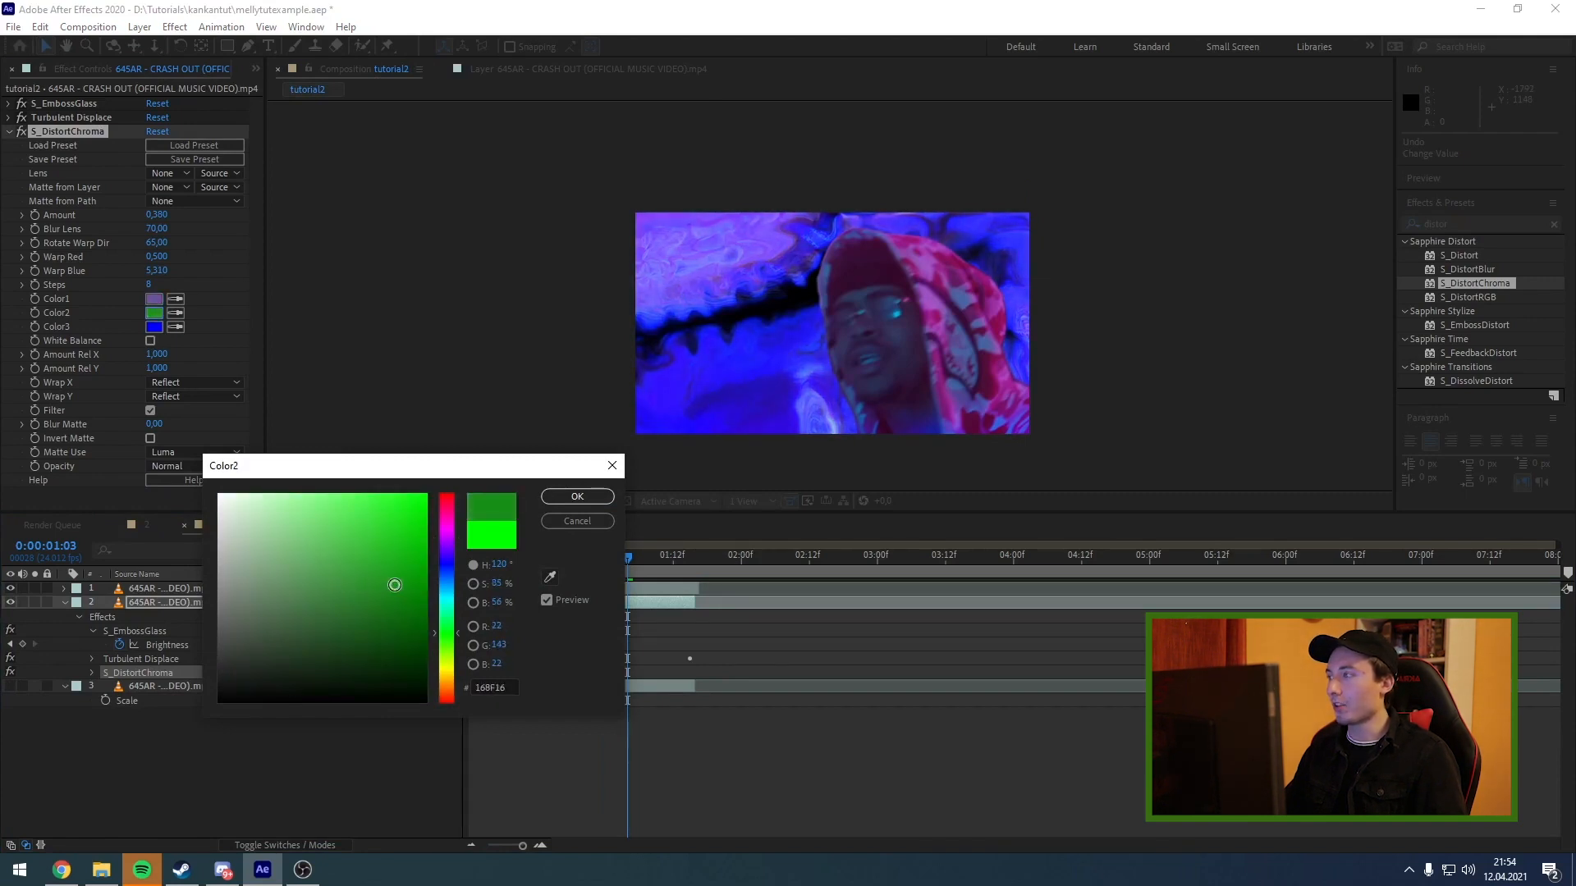
Change Color2 of S_DistortChroma to a muted dark green.
{"action": "left_click_drag", "start_coordinate": [394, 585], "coordinate": [370, 596]}
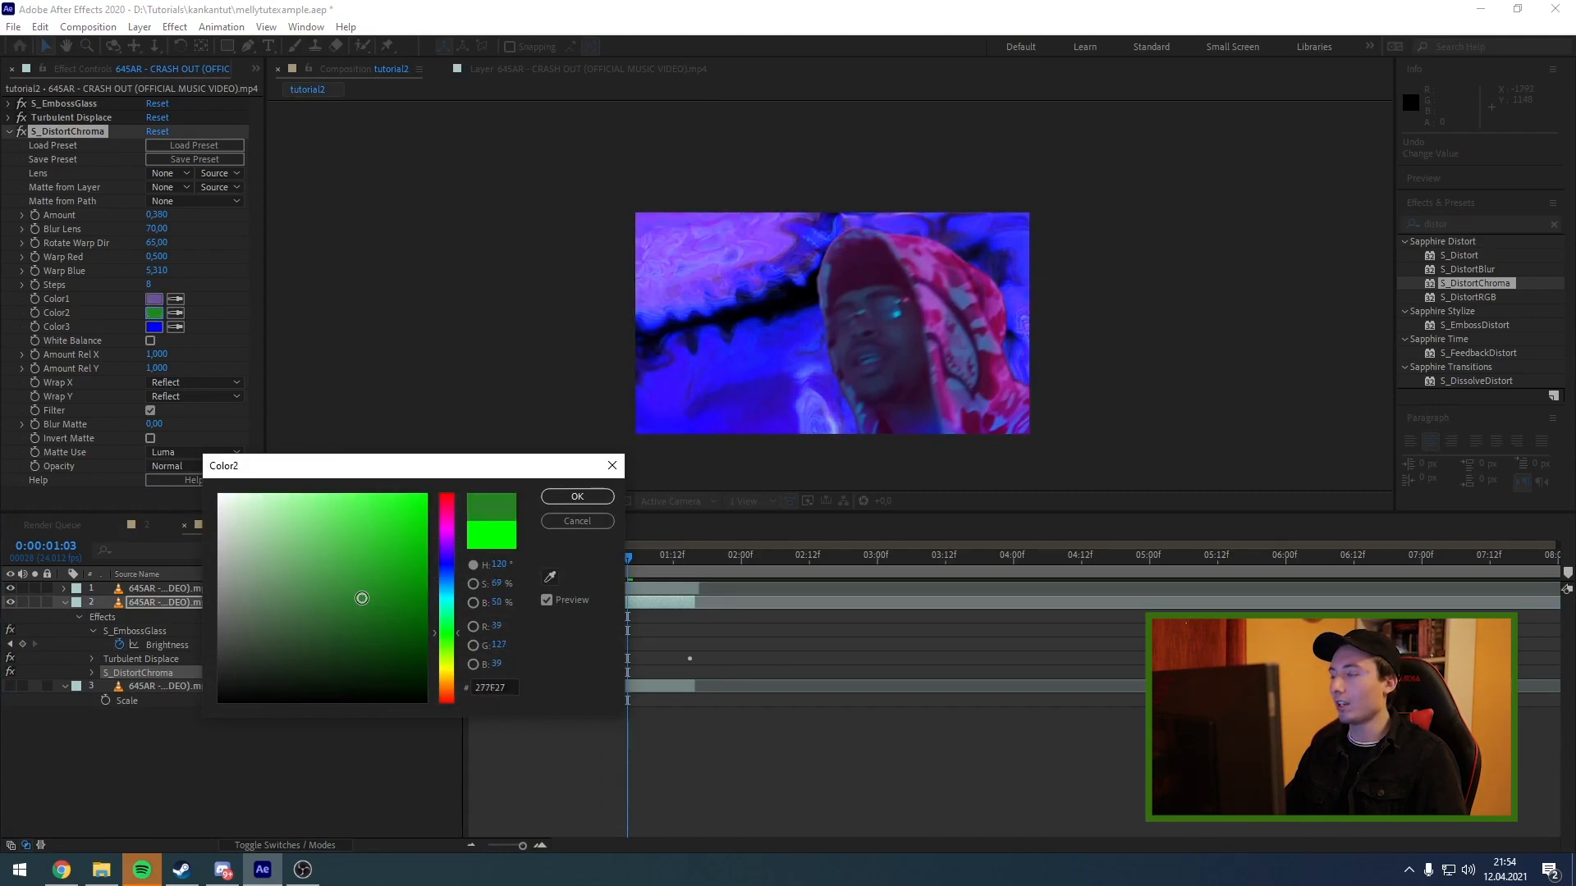
{"action": "left_click", "coordinate": [366, 598]}
{"action": "left_click", "coordinate": [577, 496]}
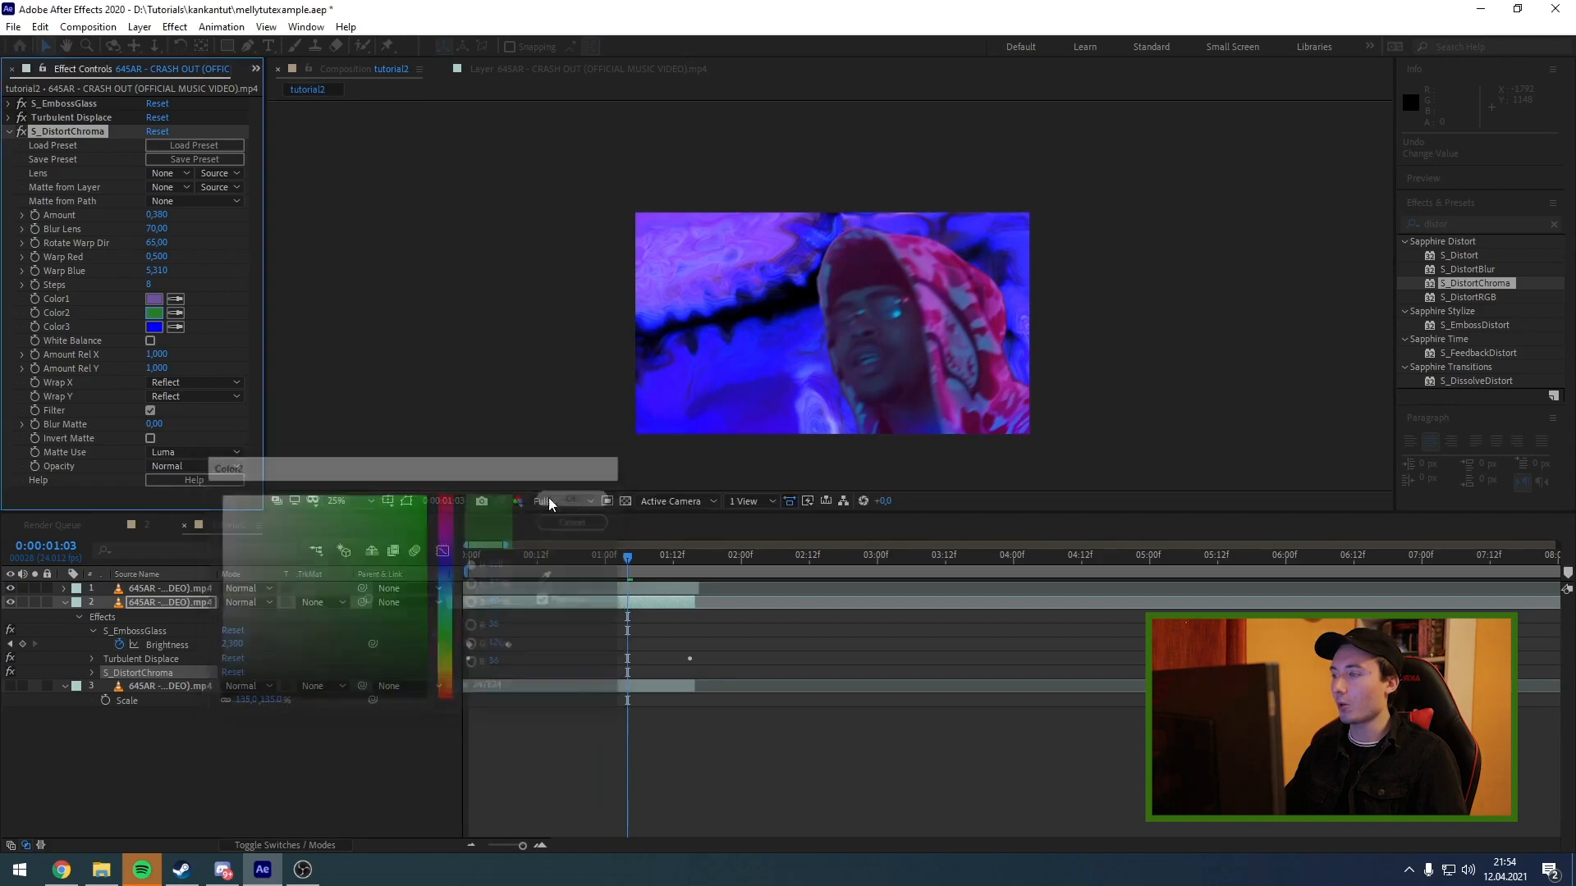
Change Color3 of S_DistortChroma to a muted magenta pink.
{"action": "left_click", "coordinate": [153, 326]}
{"action": "left_click", "coordinate": [461, 535]}
{"action": "left_click_drag", "start_coordinate": [460, 534], "coordinate": [461, 532]}
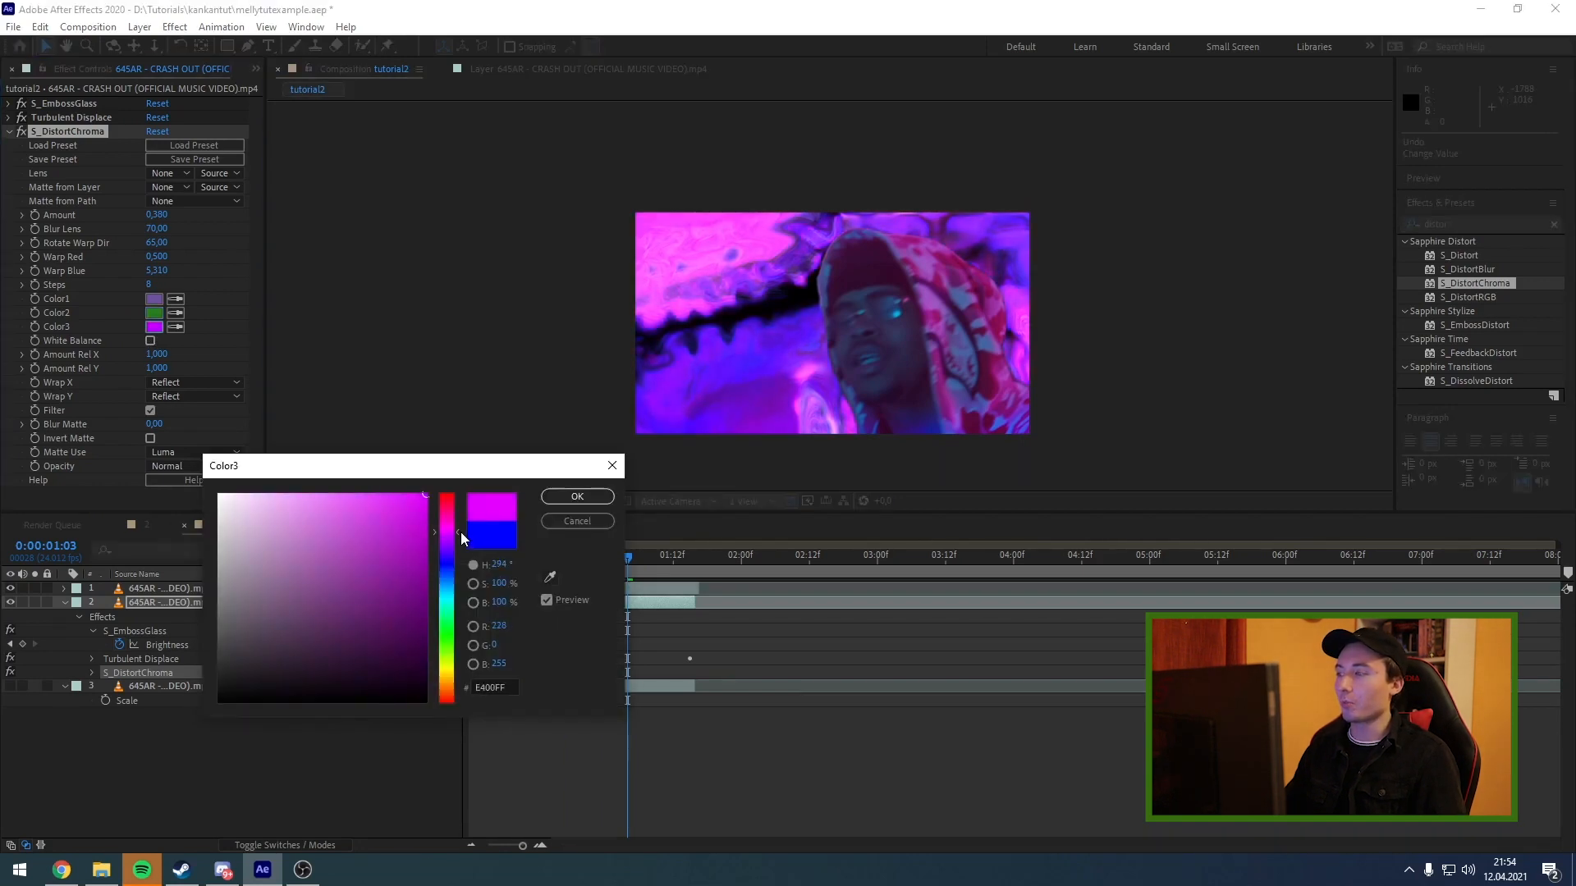
{"action": "mouse_move", "coordinate": [349, 529]}
{"action": "left_mouse_down"}
{"action": "mouse_move", "coordinate": [328, 535]}
{"action": "mouse_move", "coordinate": [335, 553]}
{"action": "mouse_move", "coordinate": [402, 534]}
{"action": "mouse_move", "coordinate": [355, 538]}
{"action": "left_mouse_up"}
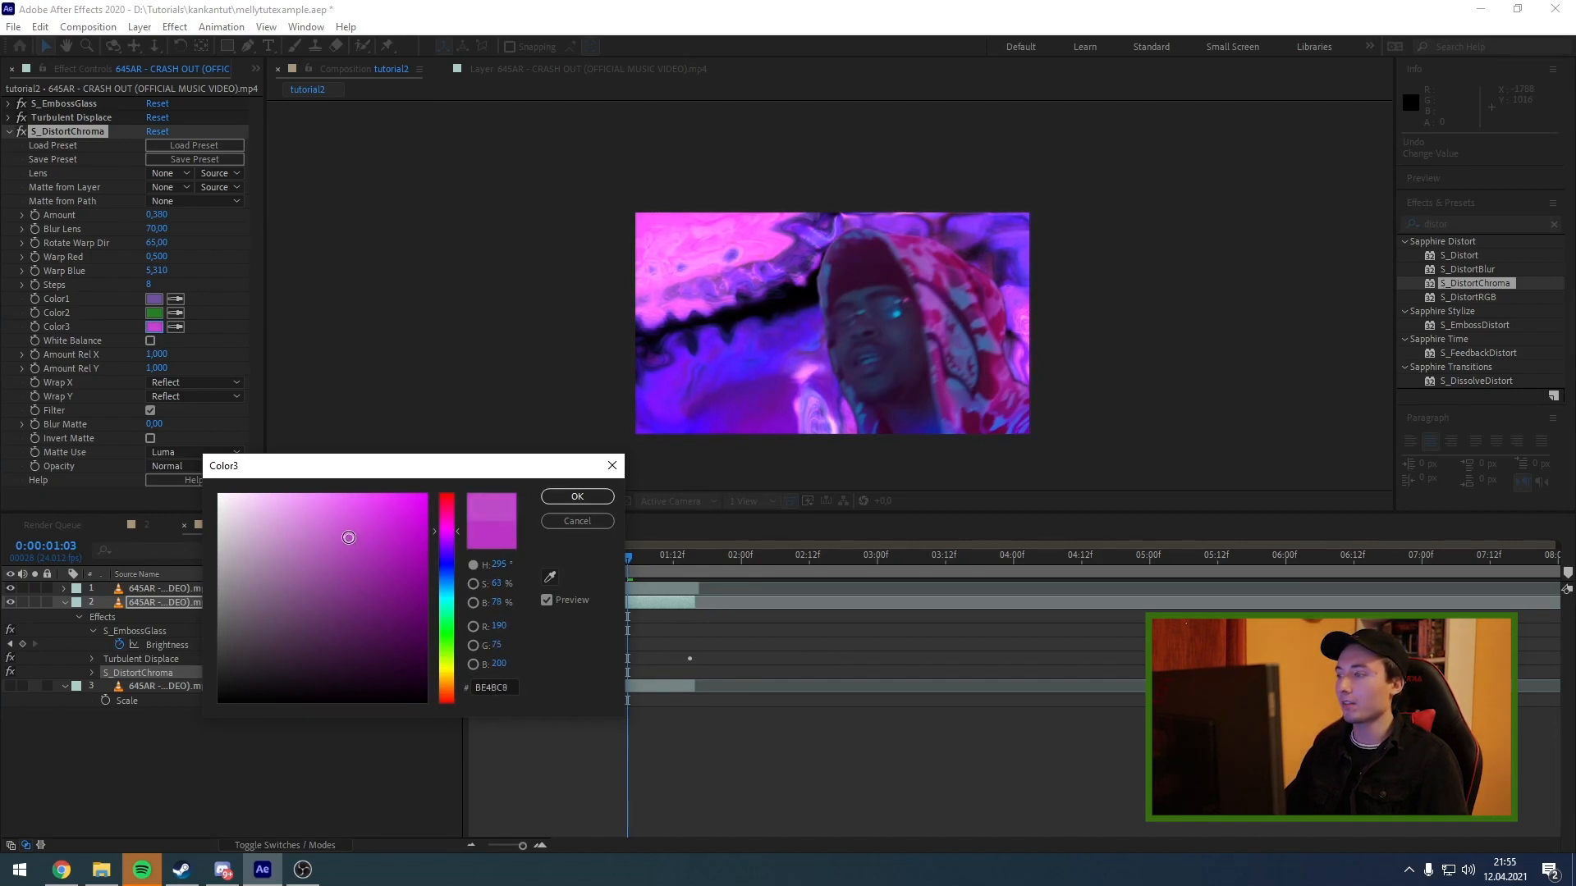
{"action": "key", "text": "Return"}
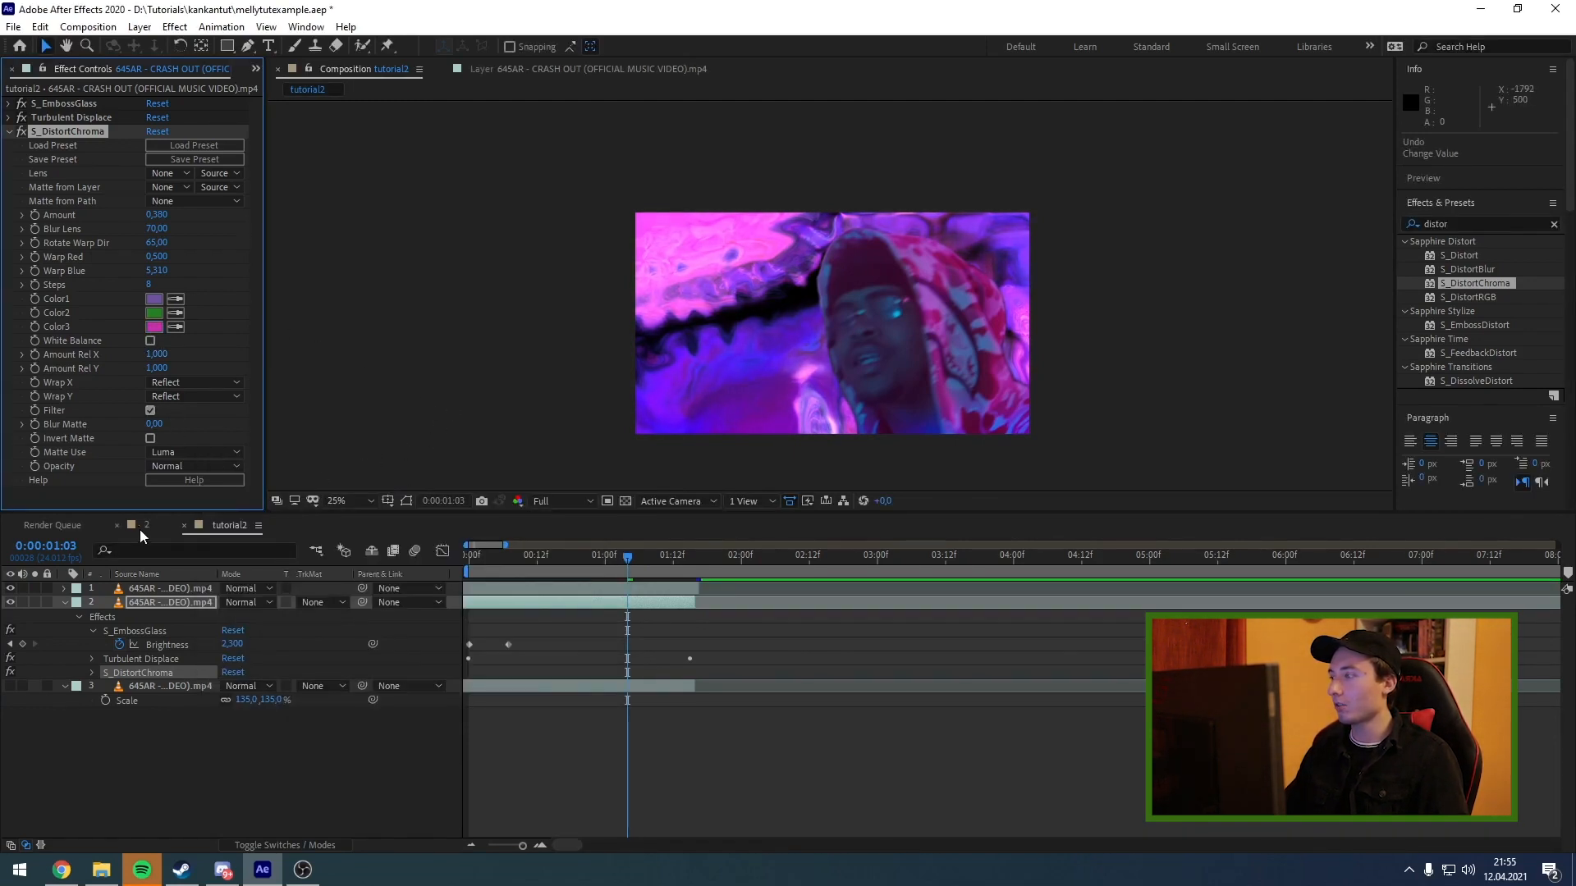
Set S_DistortChroma to Amount Rel X 1.51, Amount Rel Y 8.45 and Blur Matte 30.
{"action": "left_click_drag", "start_coordinate": [157, 354], "coordinate": [722, 323]}
{"action": "left_click_drag", "start_coordinate": [154, 424], "coordinate": [149, 439]}
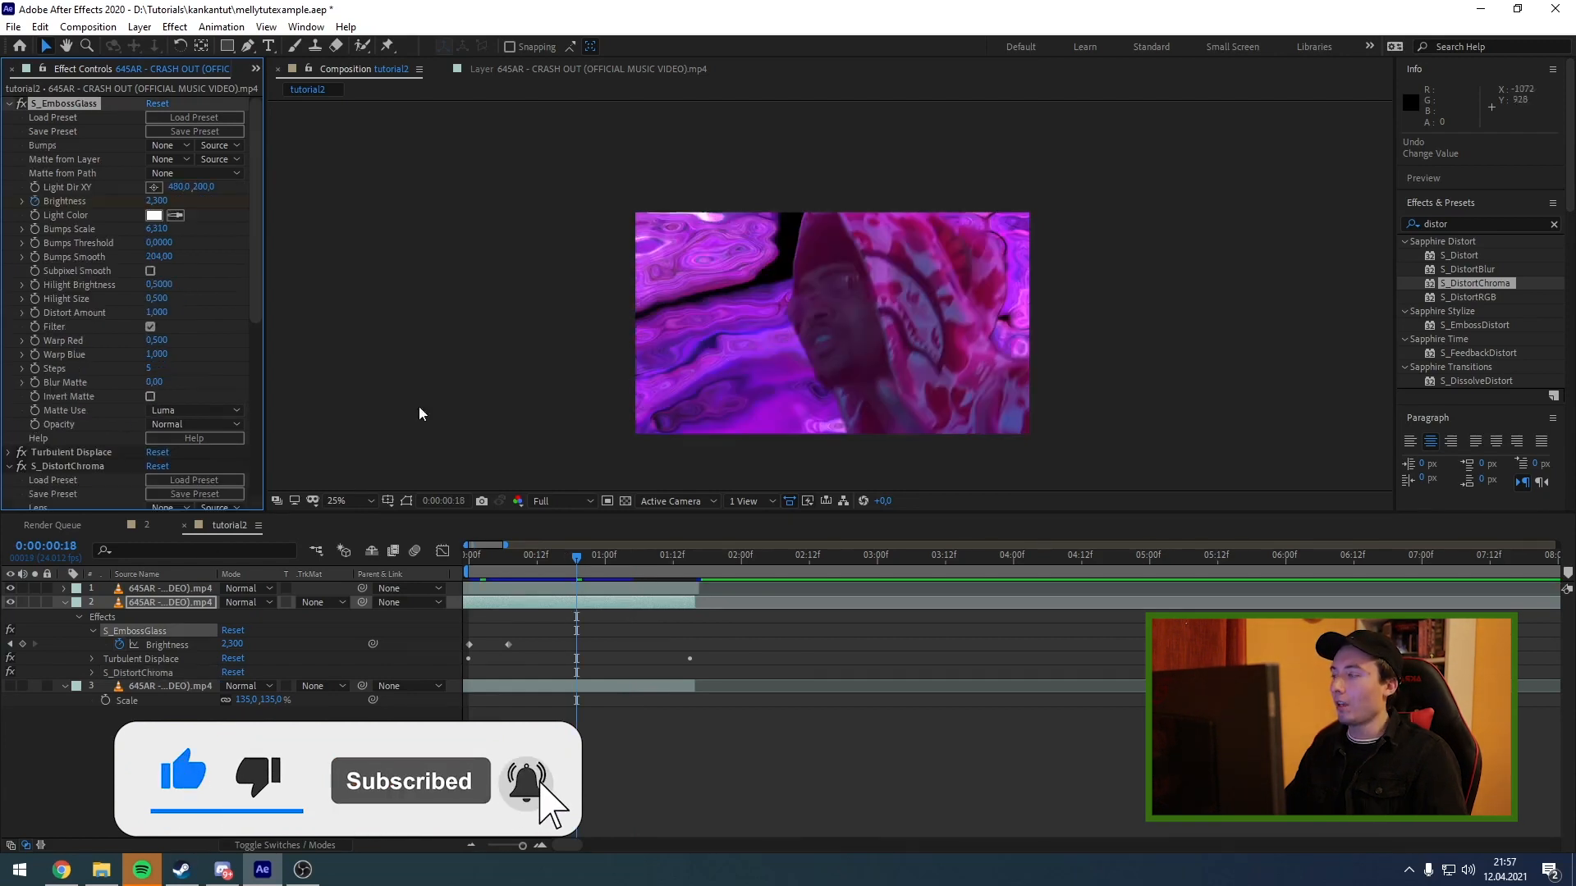
{"action": "left_click_drag", "start_coordinate": [555, 562], "coordinate": [574, 558]}
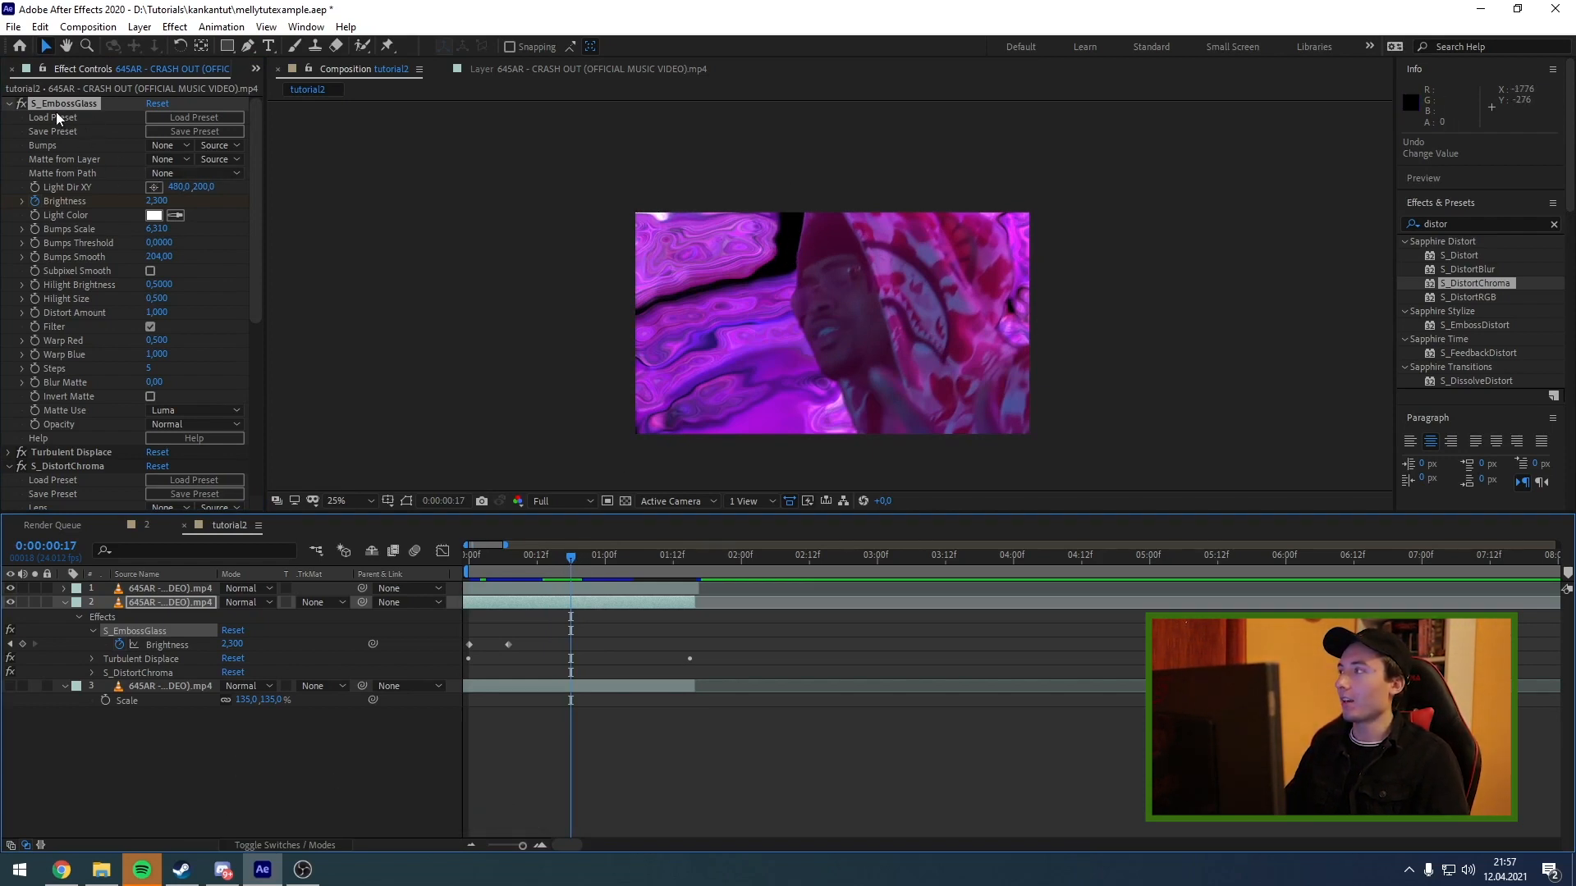
Set the Light Dir XY of S_EmbossGlass to 966, 267 and preview the lighting on other frames.
{"action": "left_click_drag", "start_coordinate": [179, 187], "coordinate": [542, 150]}
{"action": "left_click_drag", "start_coordinate": [204, 186], "coordinate": [254, 187]}
{"action": "mouse_move", "coordinate": [558, 548]}
{"action": "left_mouse_down"}
{"action": "mouse_move", "coordinate": [633, 568]}
{"action": "mouse_move", "coordinate": [555, 574]}
{"action": "left_mouse_up"}
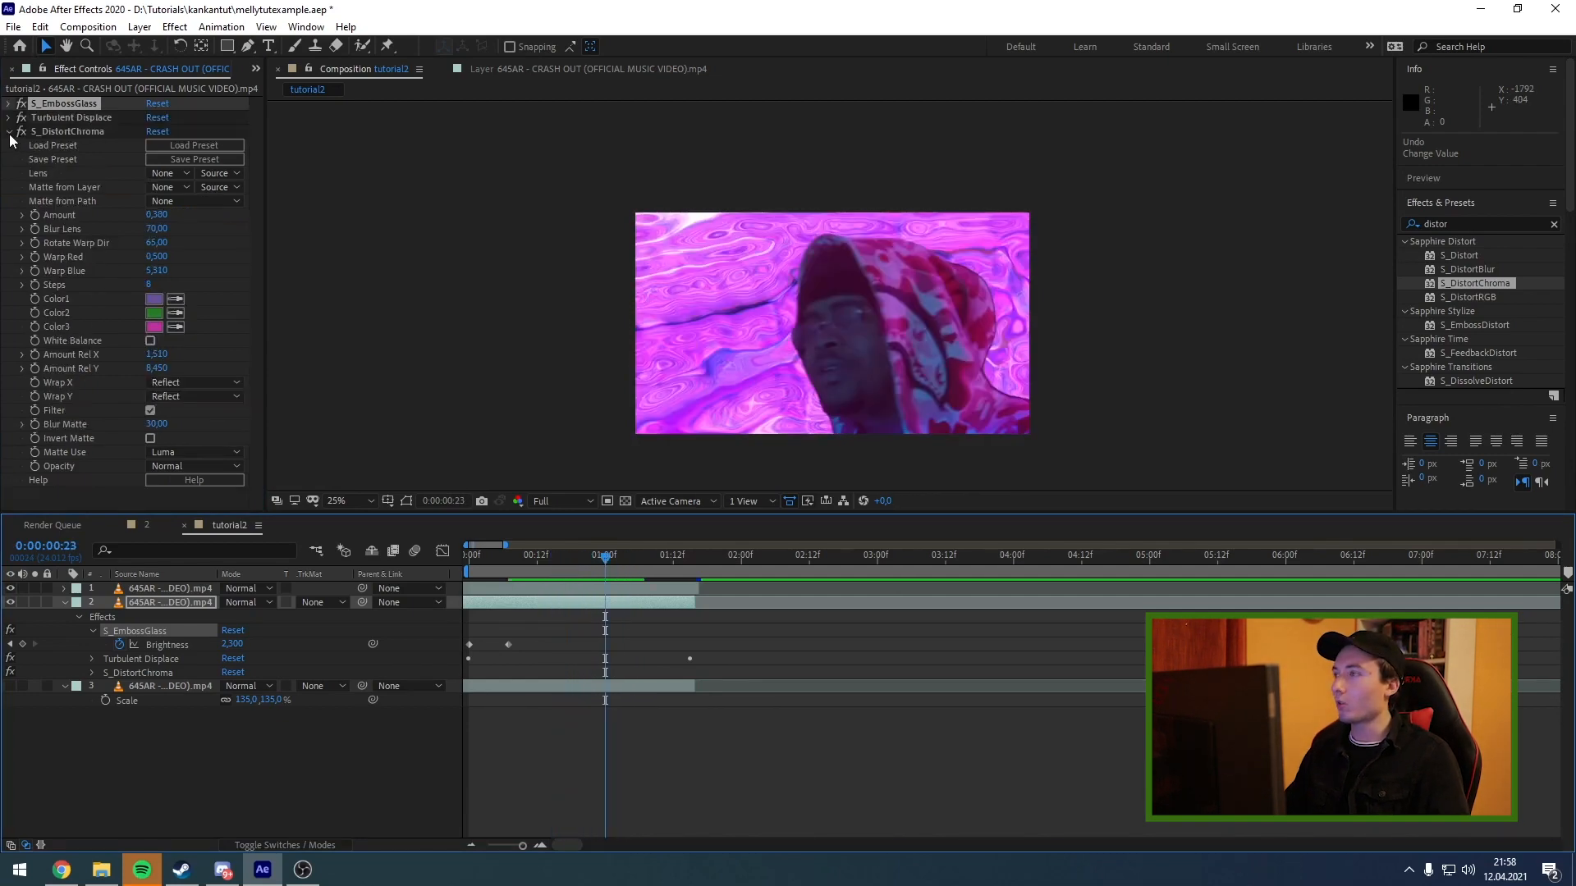
Find the Wave Warp effect and apply it to the background copy.
{"action": "left_click_drag", "start_coordinate": [1479, 228], "coordinate": [1343, 227]}
{"action": "type", "text": "esb"}
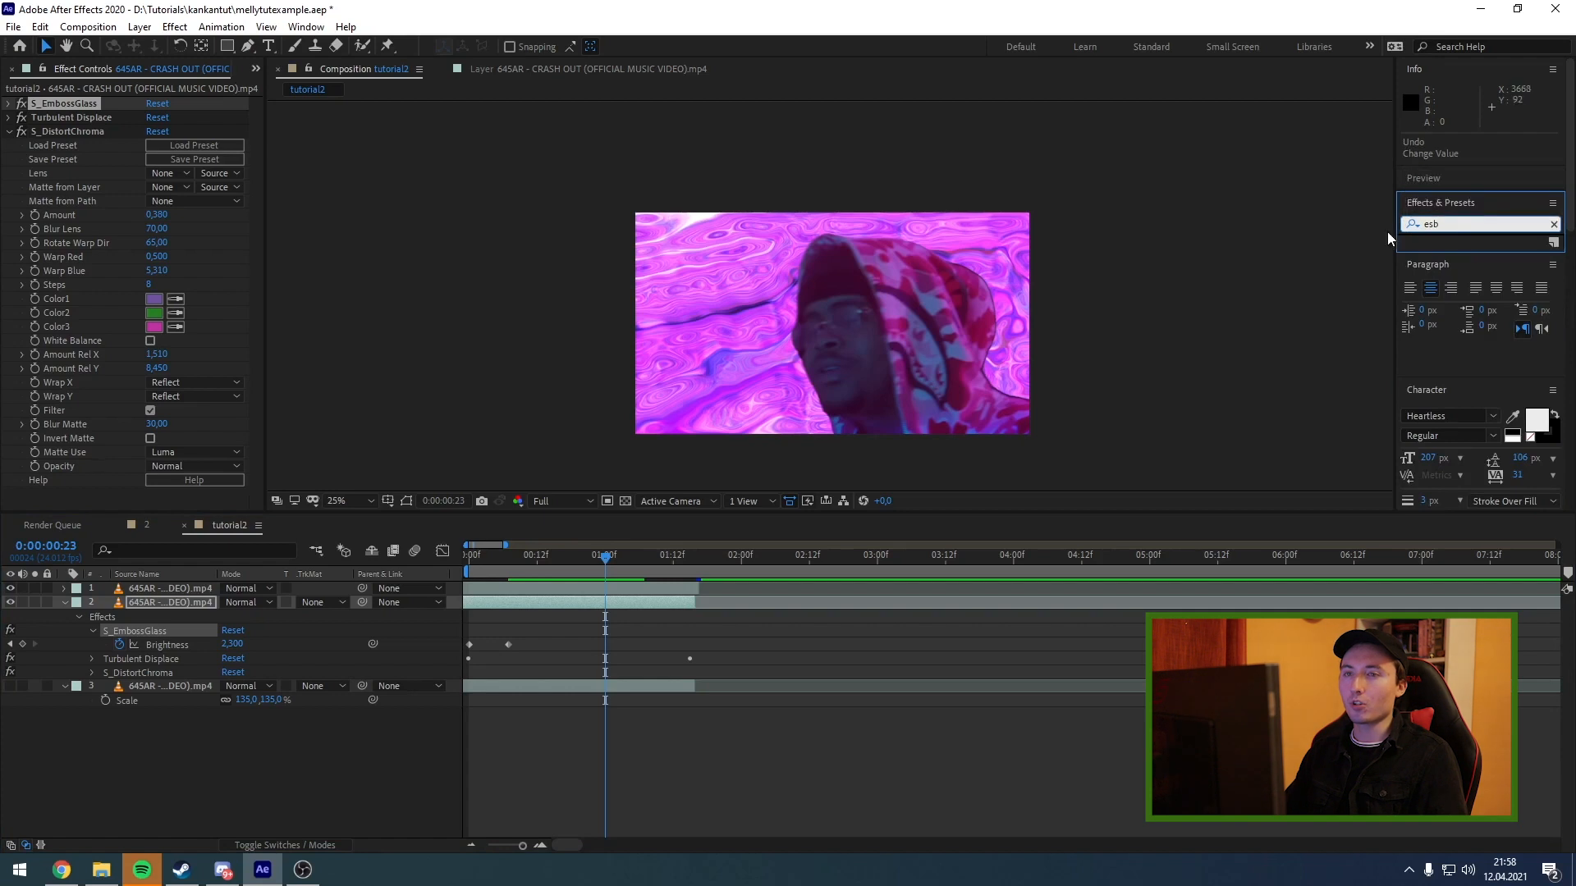
{"action": "type", "text": "wave"}
{"action": "mouse_move", "coordinate": [1463, 256]}
{"action": "left_mouse_down"}
{"action": "mouse_move", "coordinate": [329, 603]}
{"action": "mouse_move", "coordinate": [160, 600]}
{"action": "left_mouse_up"}
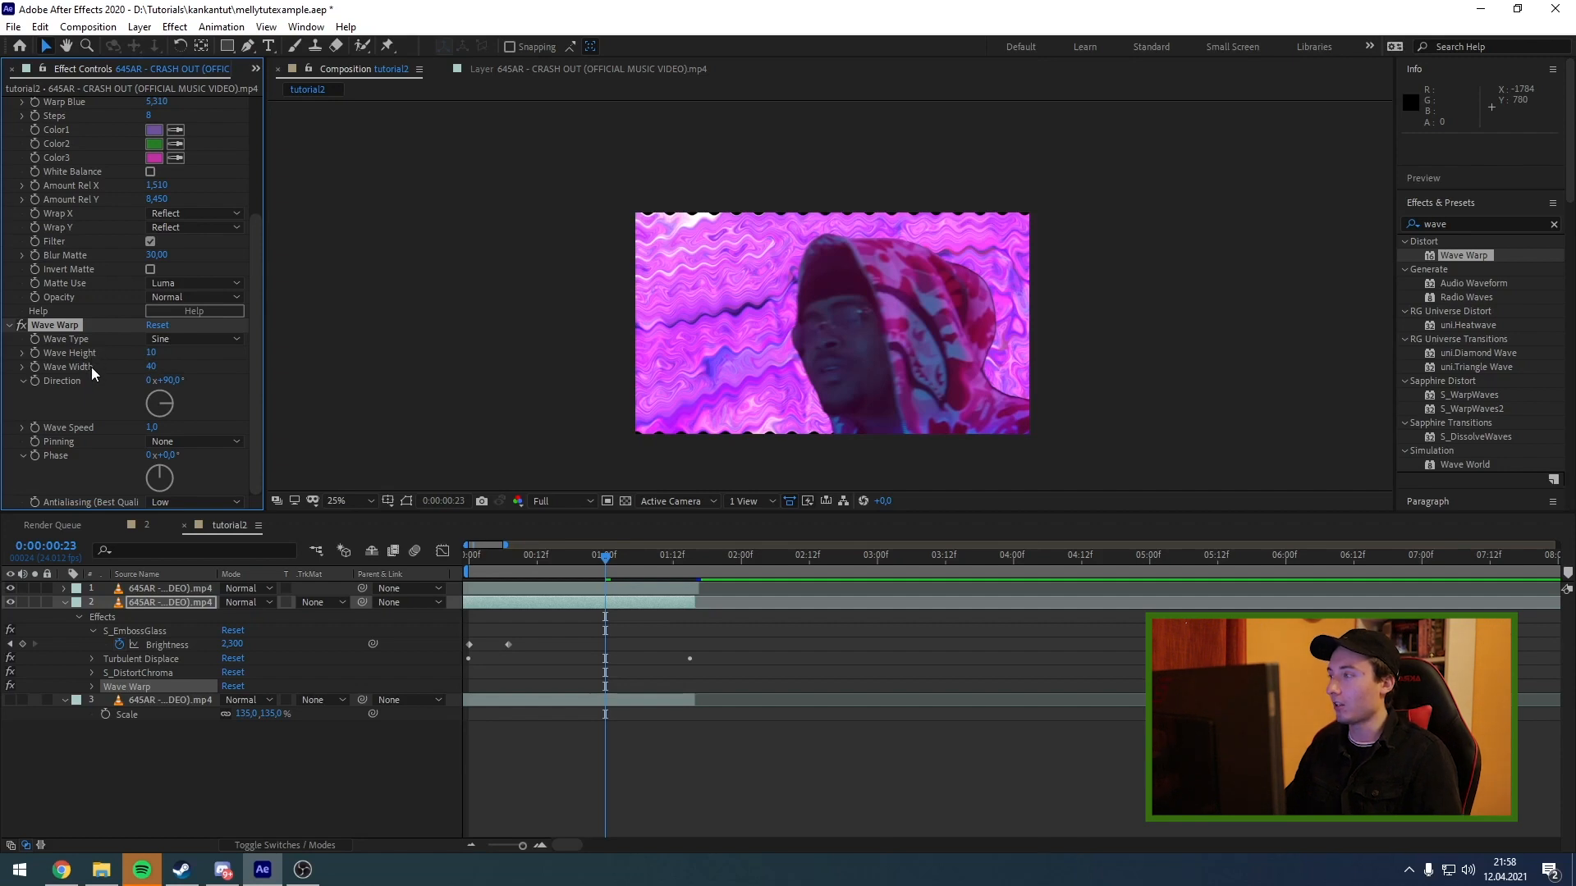
Set Wave Warp to a Wave Height of 6 and a Wave Width of 90.
{"action": "left_click_drag", "start_coordinate": [151, 353], "coordinate": [142, 360]}
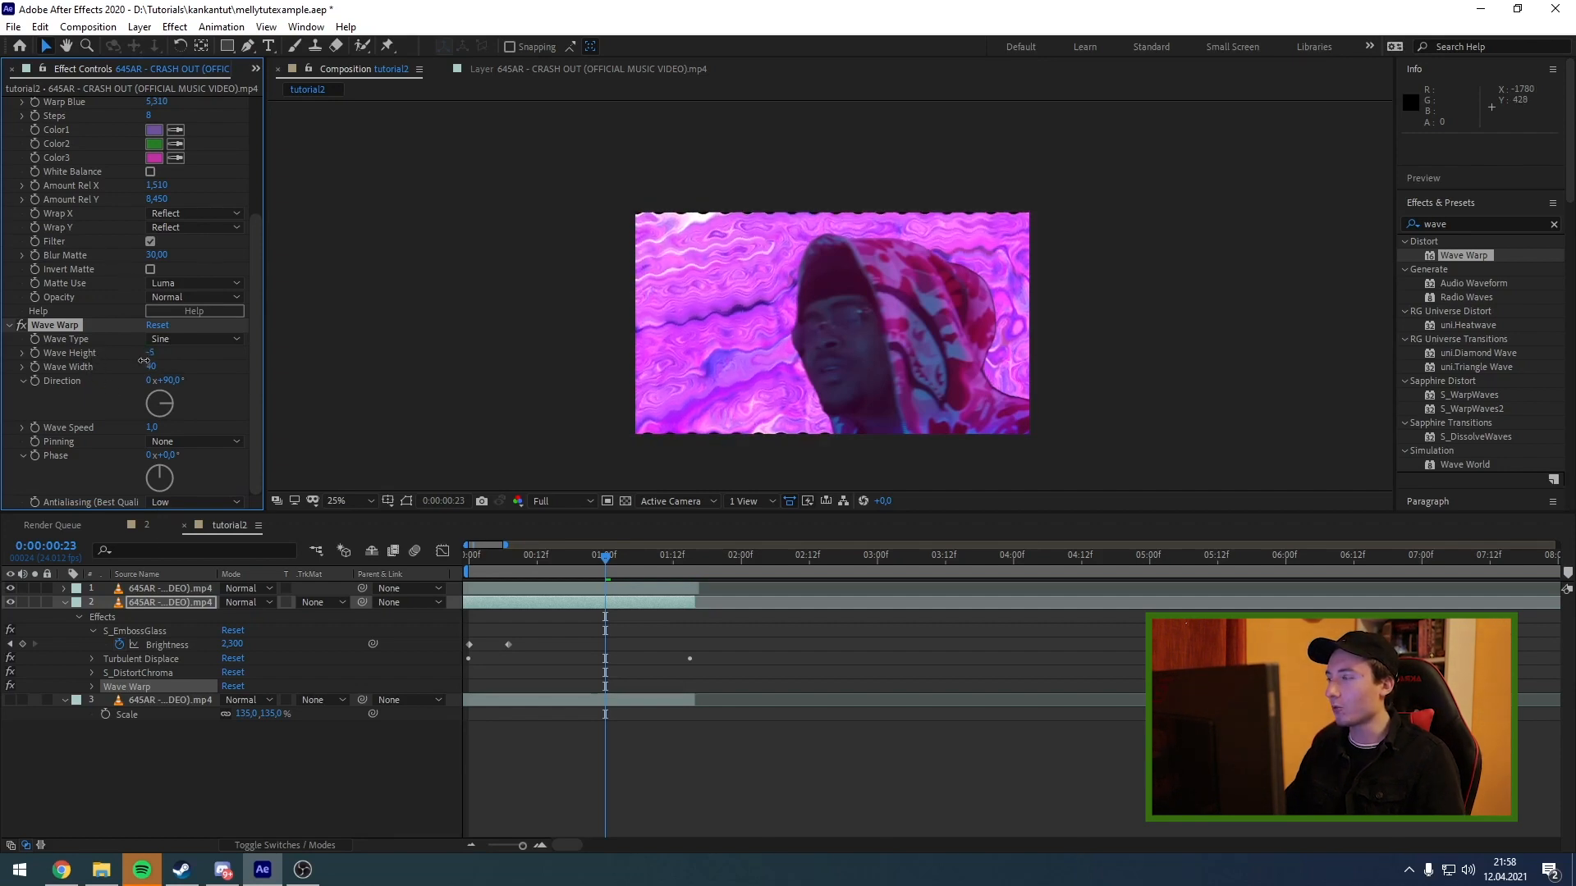
{"action": "left_click_drag", "start_coordinate": [143, 361], "coordinate": [157, 365]}
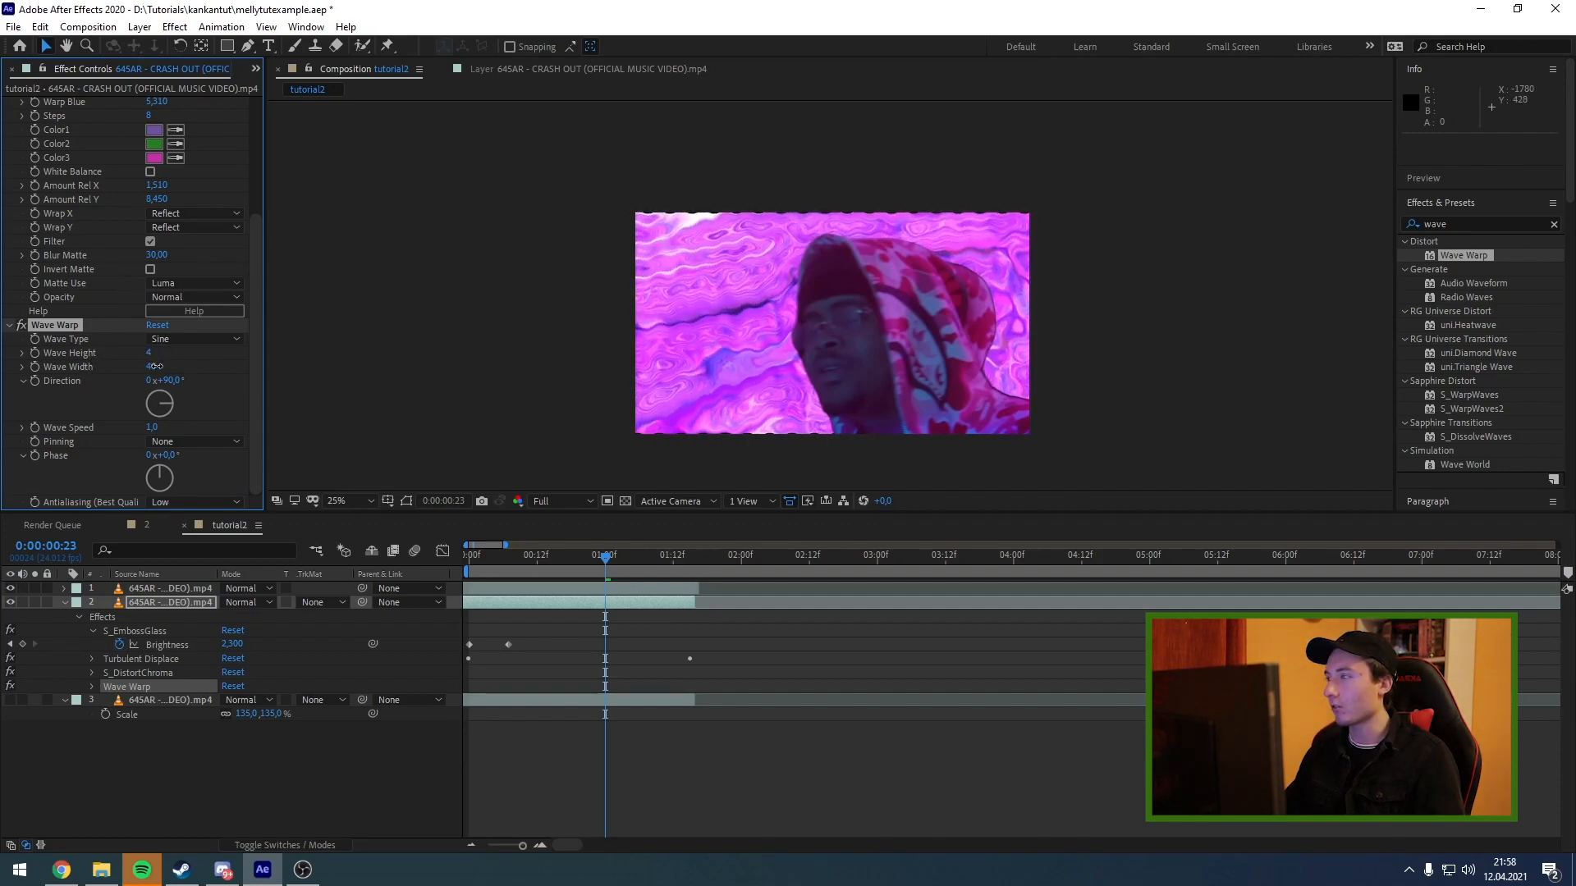
{"action": "left_click_drag", "start_coordinate": [150, 367], "coordinate": [563, 372]}
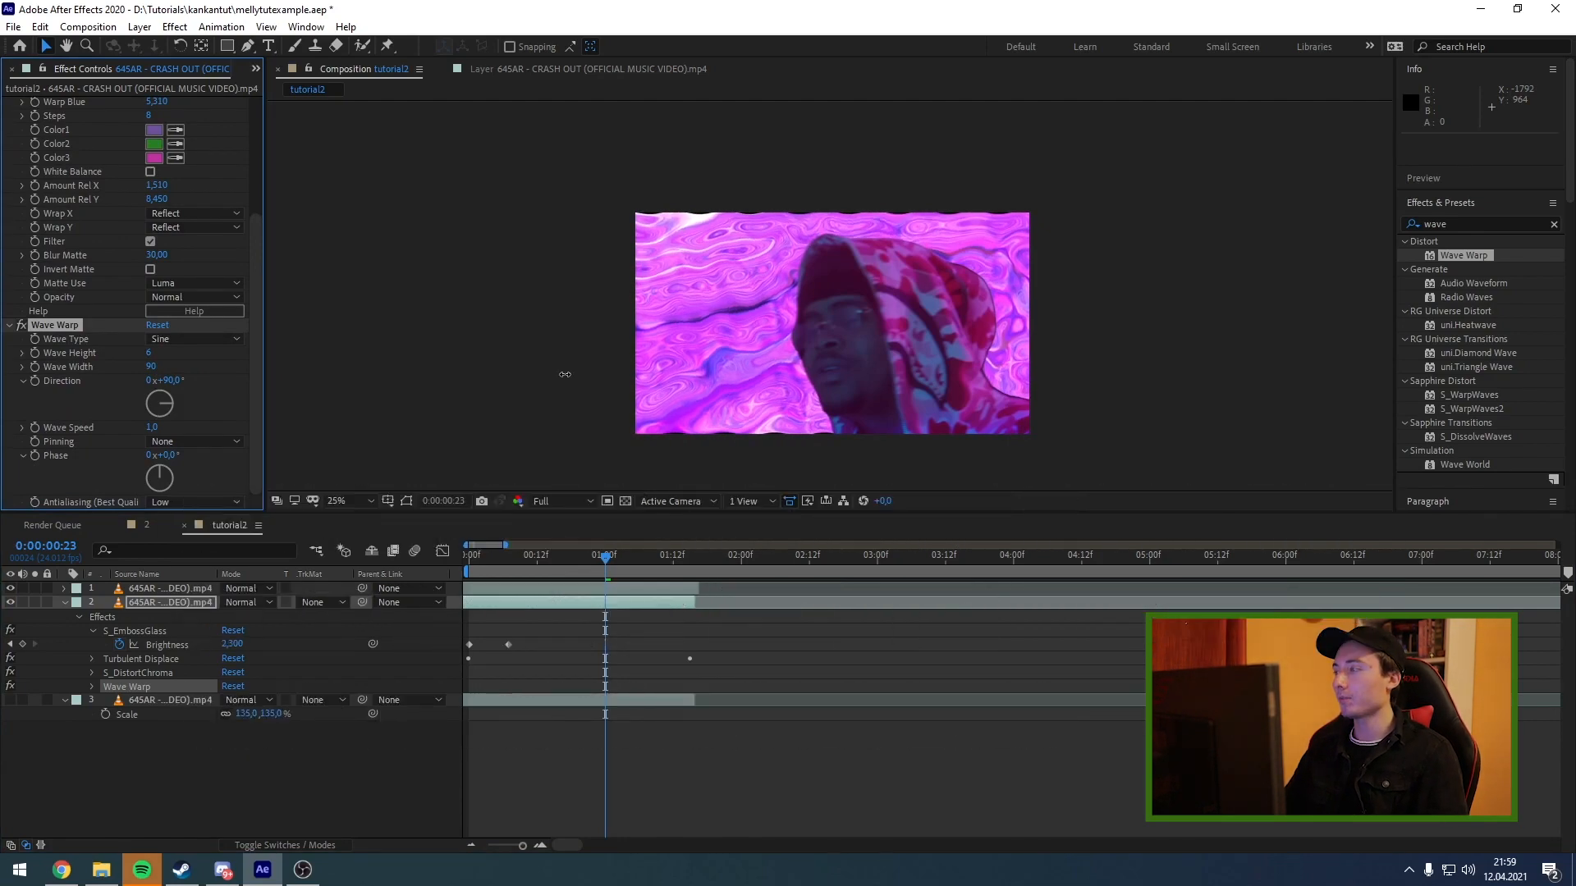
Find the Luma Key effect and add it to the background copy below Wave Warp.
{"action": "left_click_drag", "start_coordinate": [1460, 226], "coordinate": [1362, 232]}
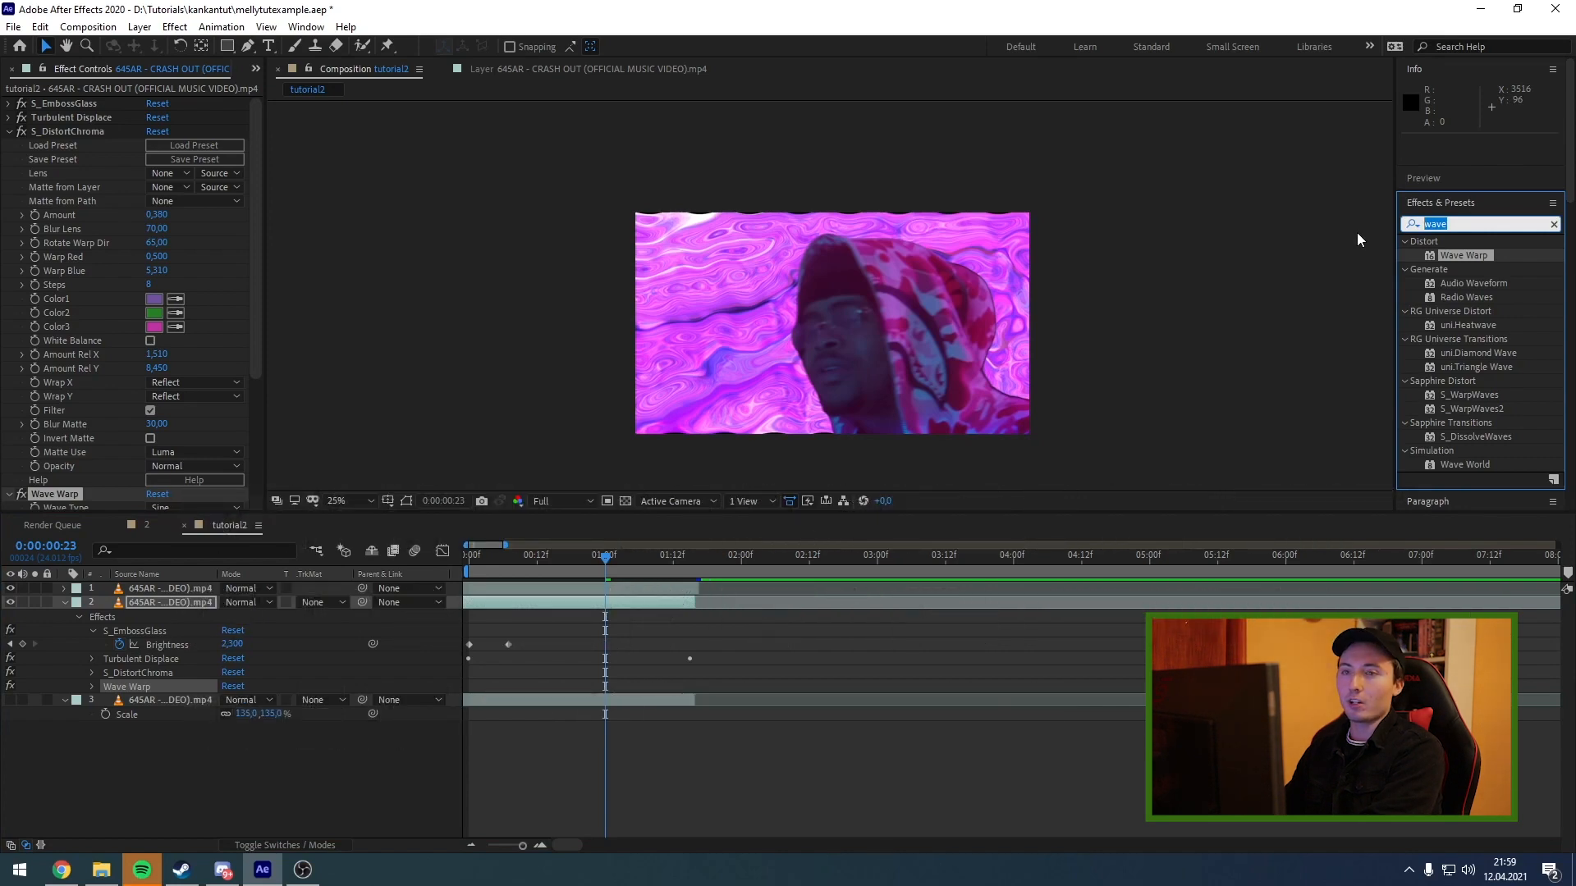
{"action": "type", "text": "luma ke"}
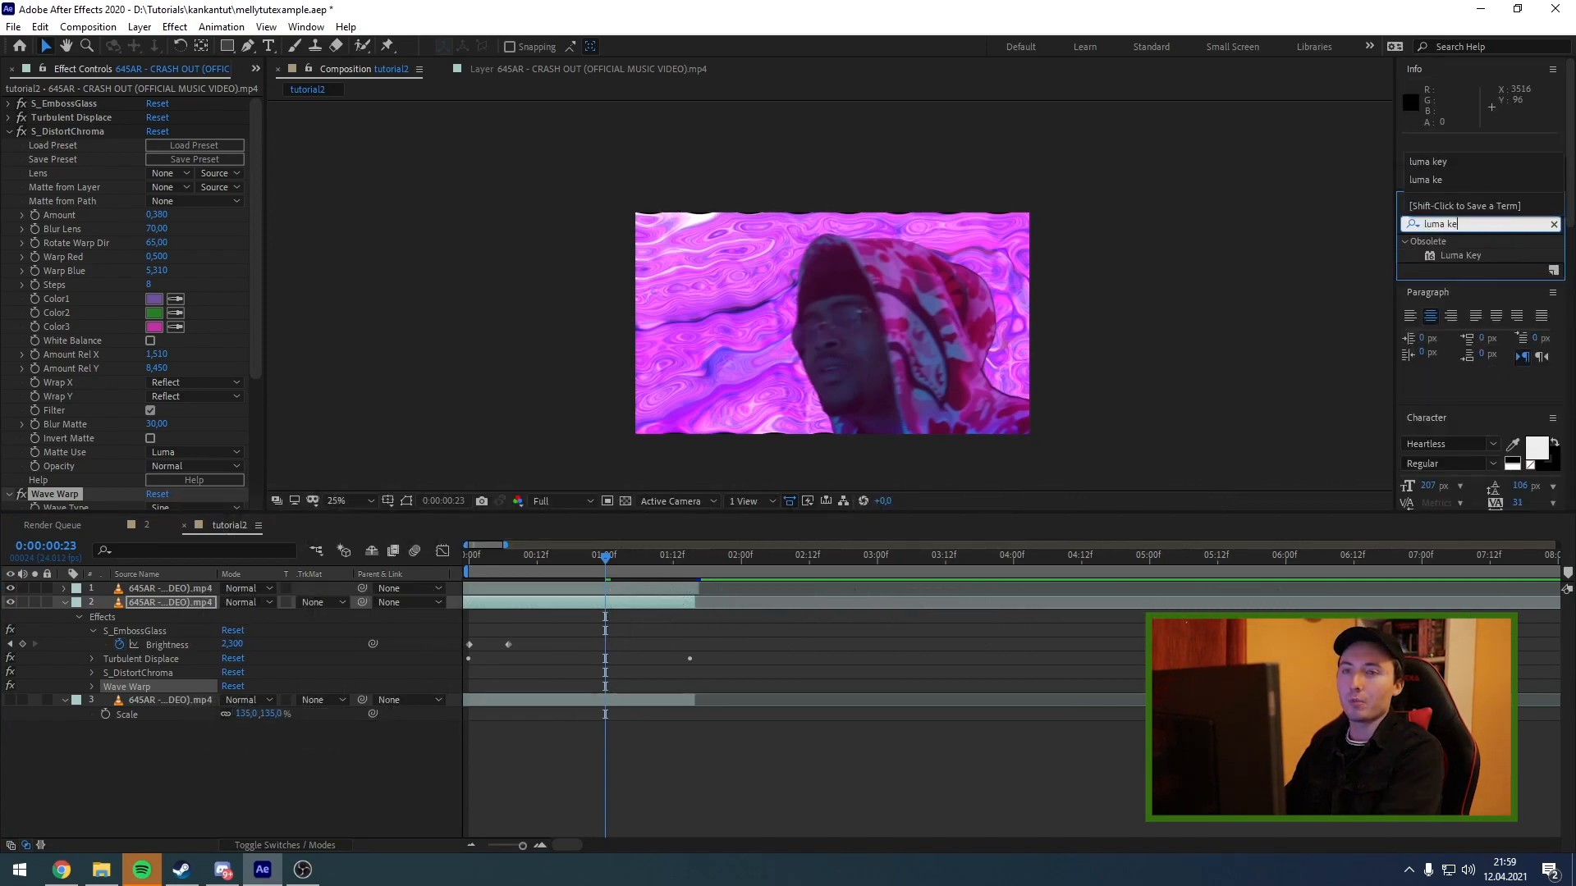
{"action": "left_click", "coordinate": [1453, 255]}
{"action": "left_click_drag", "start_coordinate": [1453, 255], "coordinate": [235, 467]}
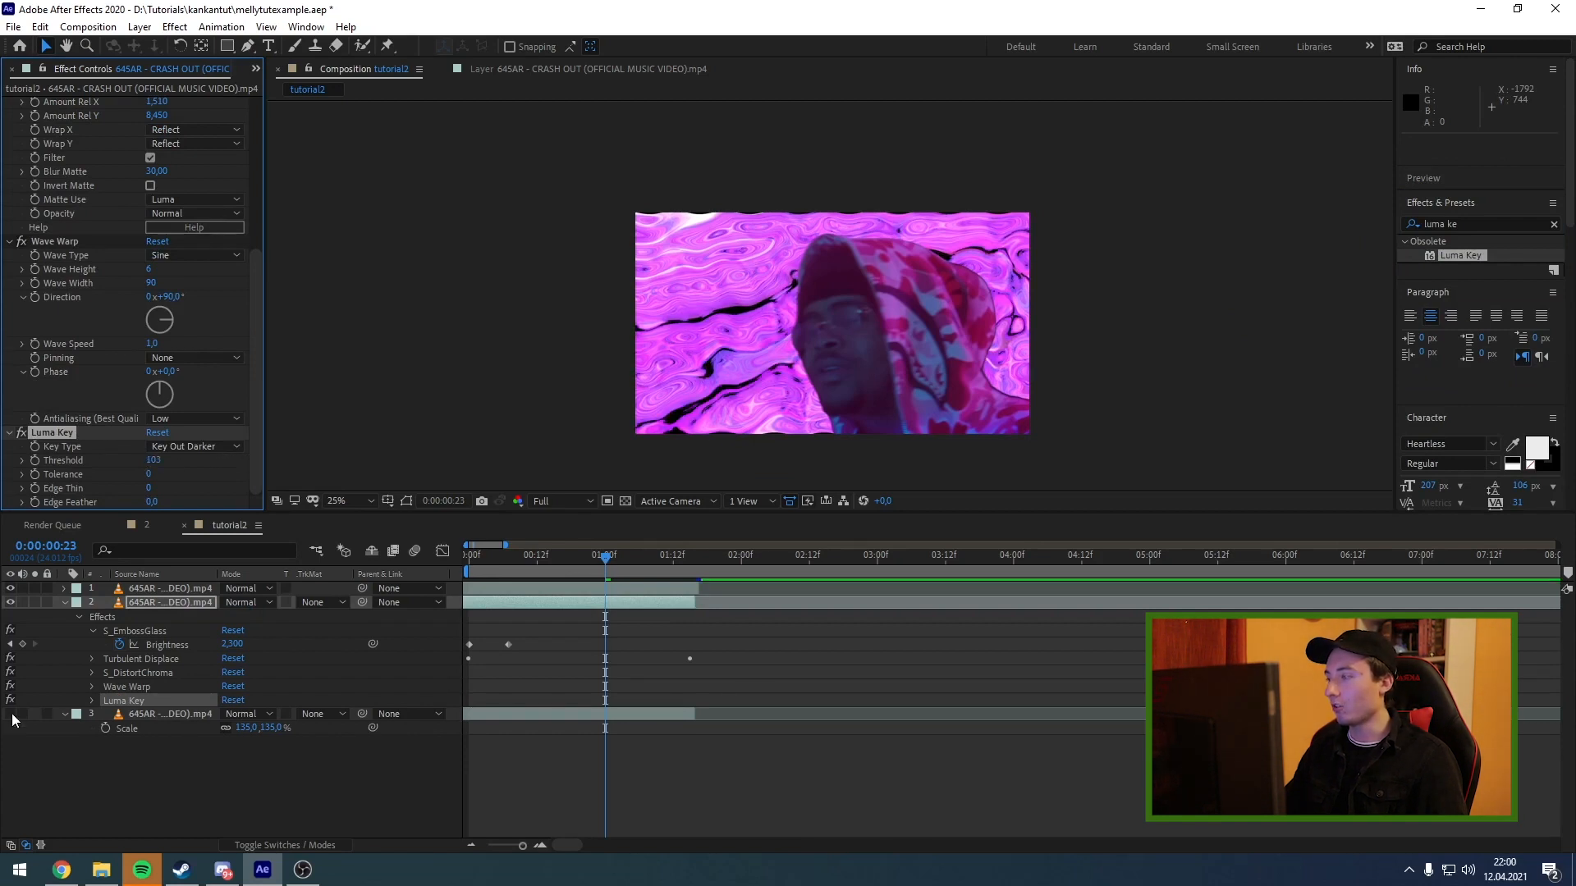
Make the original video layer at the bottom of the stack visible and set the Luma Key Threshold to 30.
{"action": "left_click", "coordinate": [10, 716]}
{"action": "left_click_drag", "start_coordinate": [606, 559], "coordinate": [668, 559]}
{"action": "left_click_drag", "start_coordinate": [149, 474], "coordinate": [133, 475]}
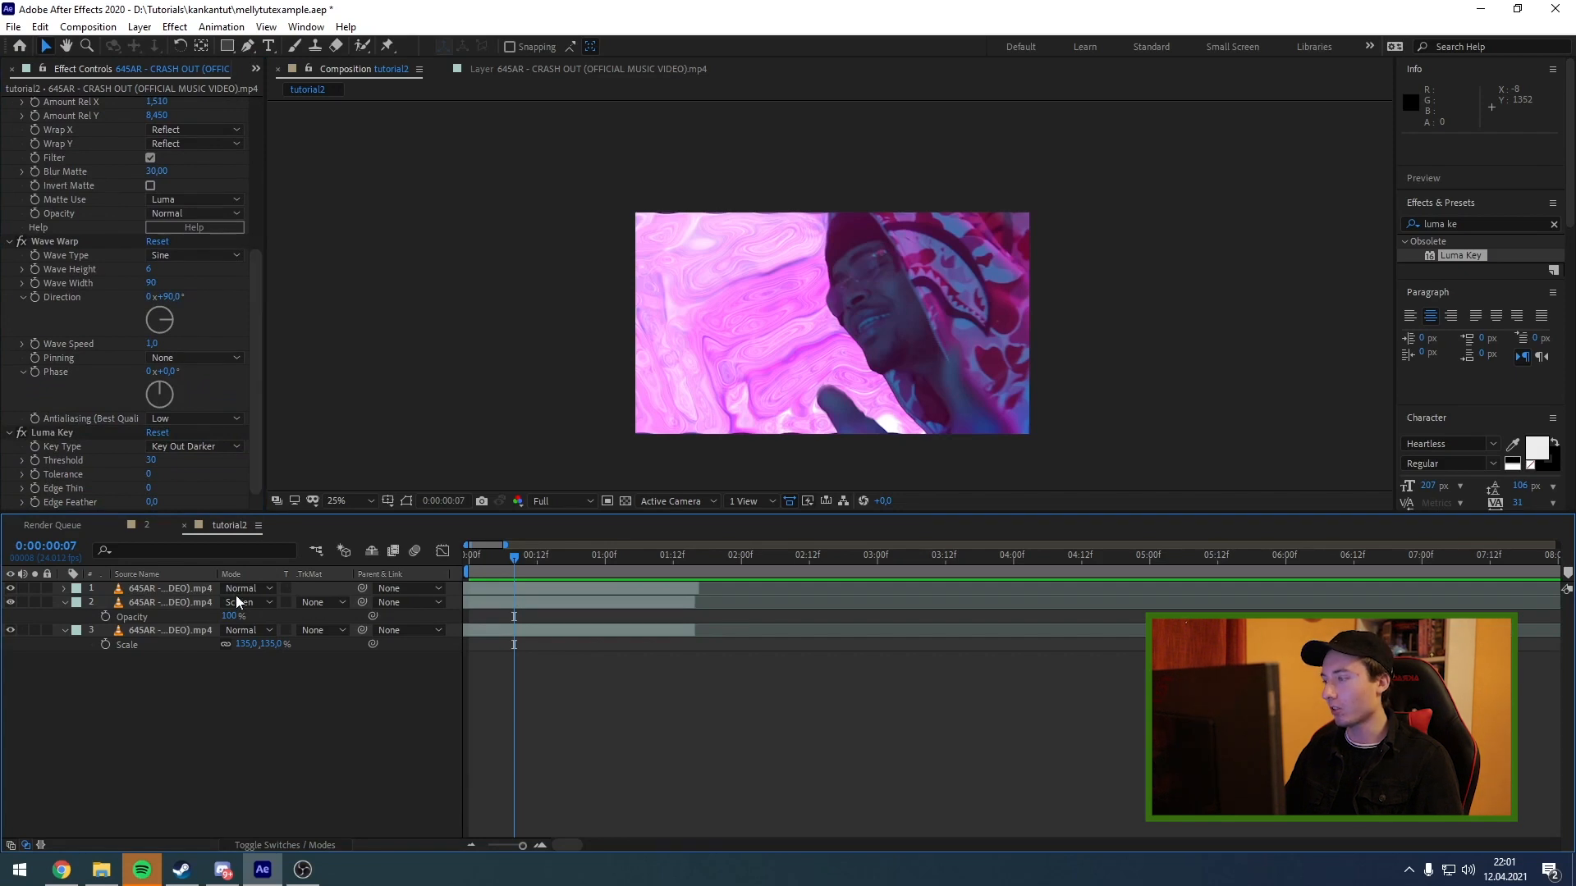
Set the opacity of the distorted background copy to 80%, keeping its Screen blending mode.
{"action": "left_click", "coordinate": [190, 605]}
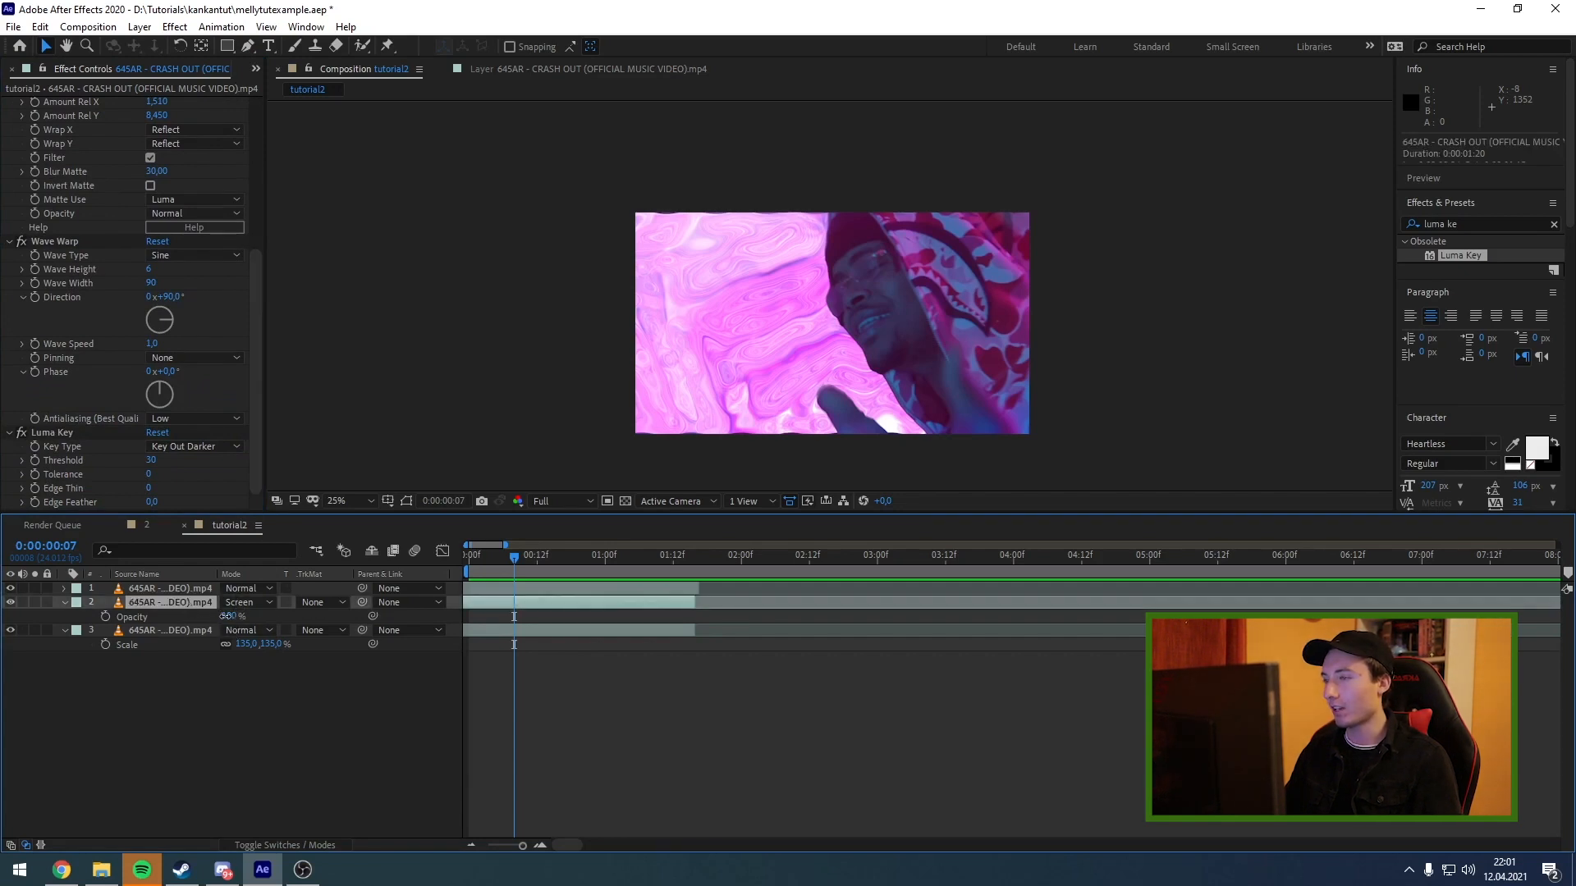
{"action": "mouse_move", "coordinate": [225, 616]}
{"action": "left_mouse_down"}
{"action": "mouse_move", "coordinate": [203, 617]}
{"action": "mouse_move", "coordinate": [242, 617]}
{"action": "left_mouse_up"}
{"action": "left_click", "coordinate": [246, 602]}
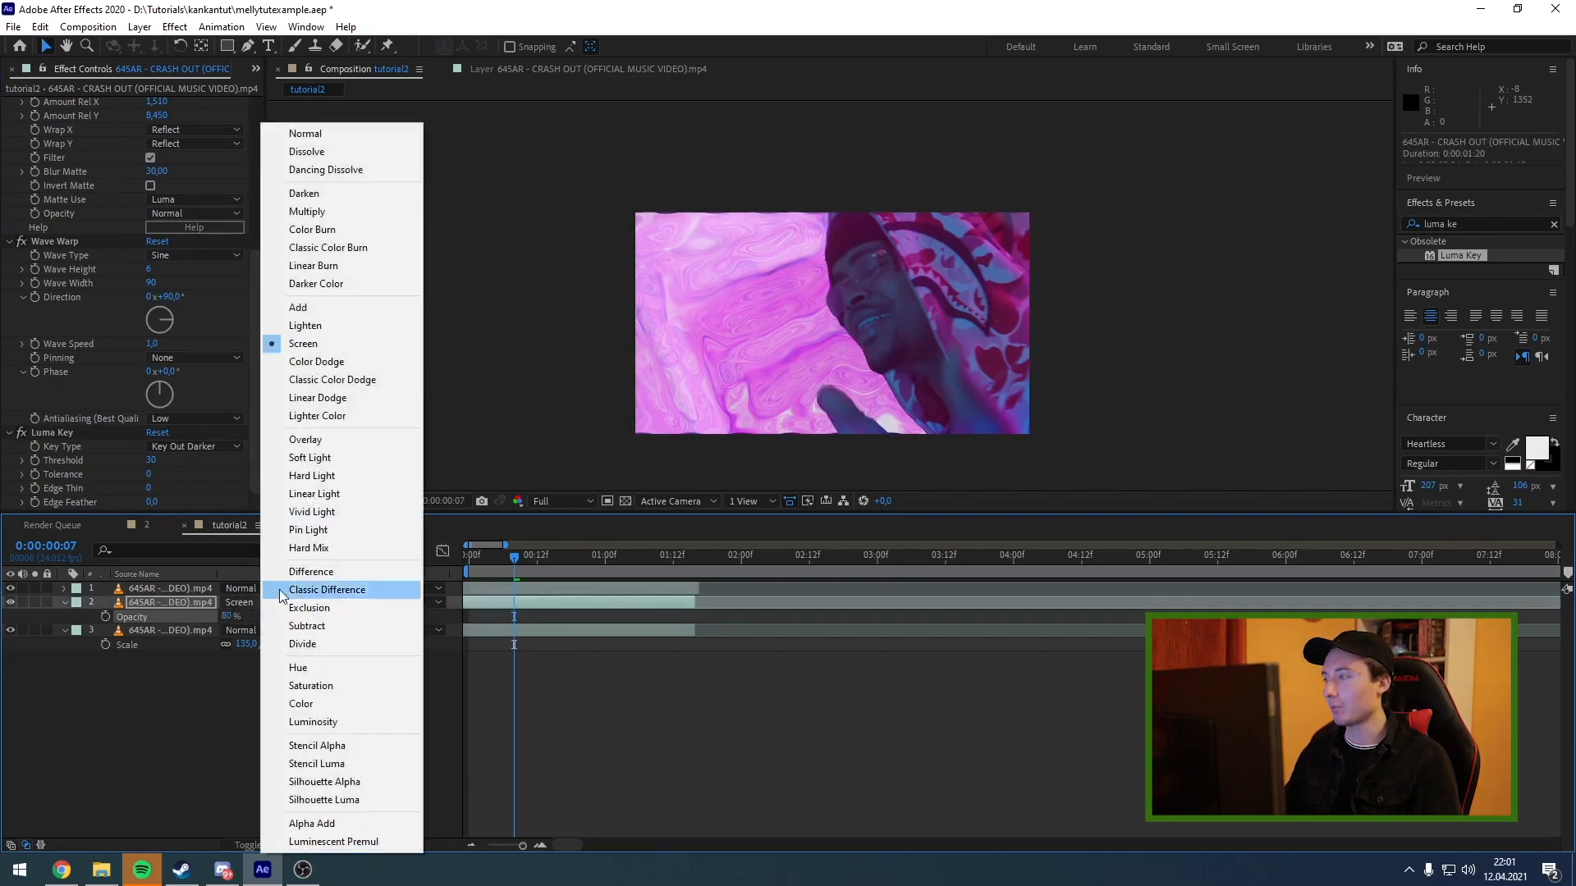
{"action": "left_click", "coordinate": [149, 633]}
{"action": "left_click", "coordinate": [175, 606]}
{"action": "left_click", "coordinate": [176, 631]}
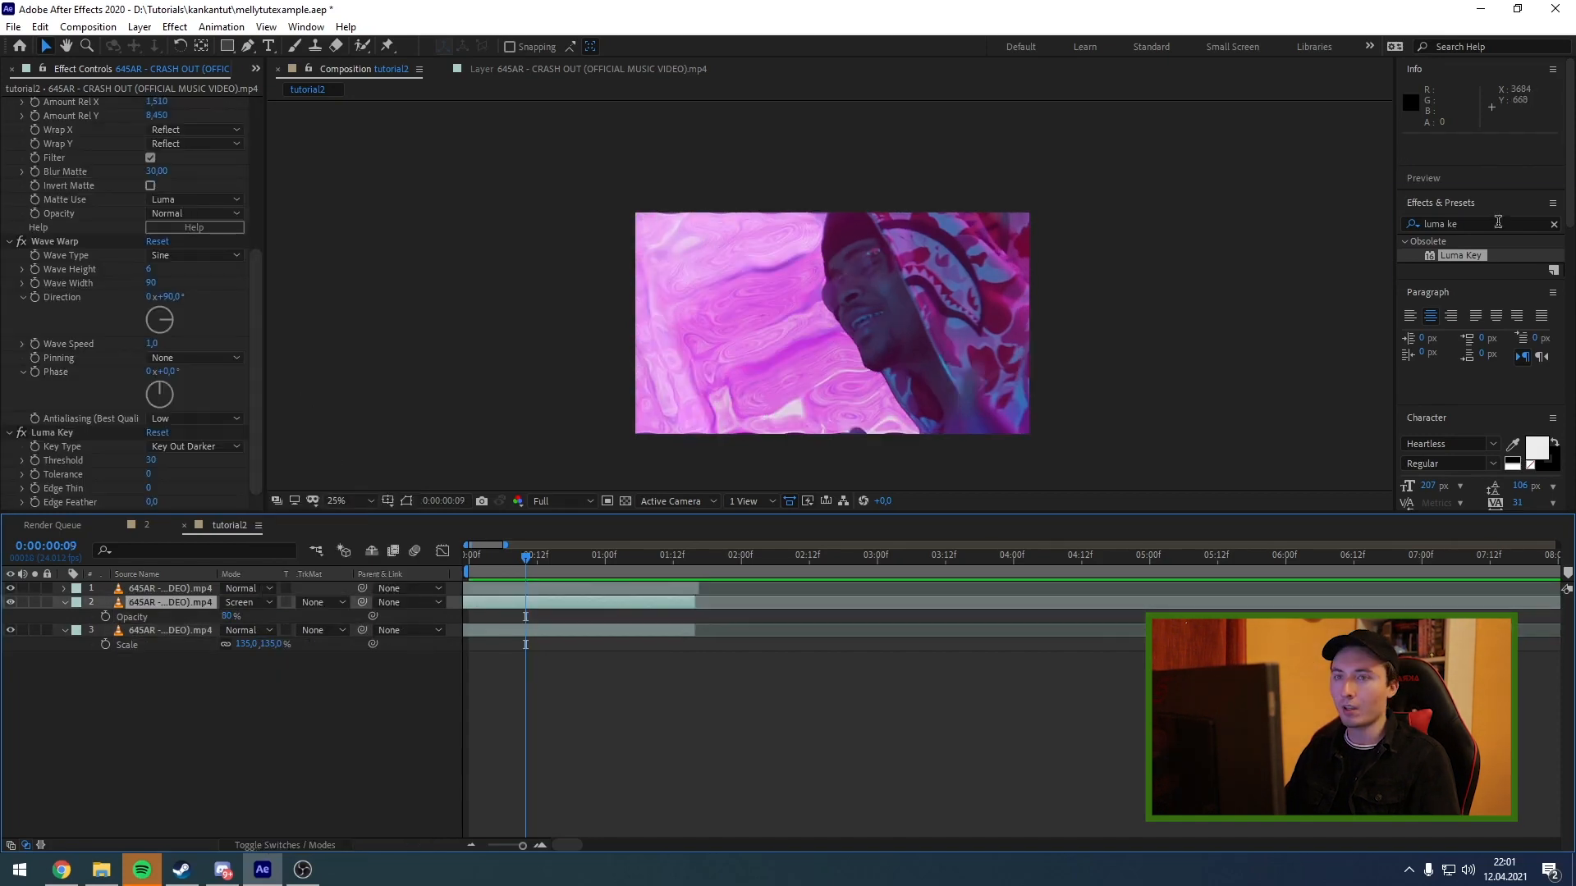
Find the Gaussian Blur effect and apply it to the background copy with a Blurriness of 10.9.
{"action": "left_click", "coordinate": [1498, 223]}
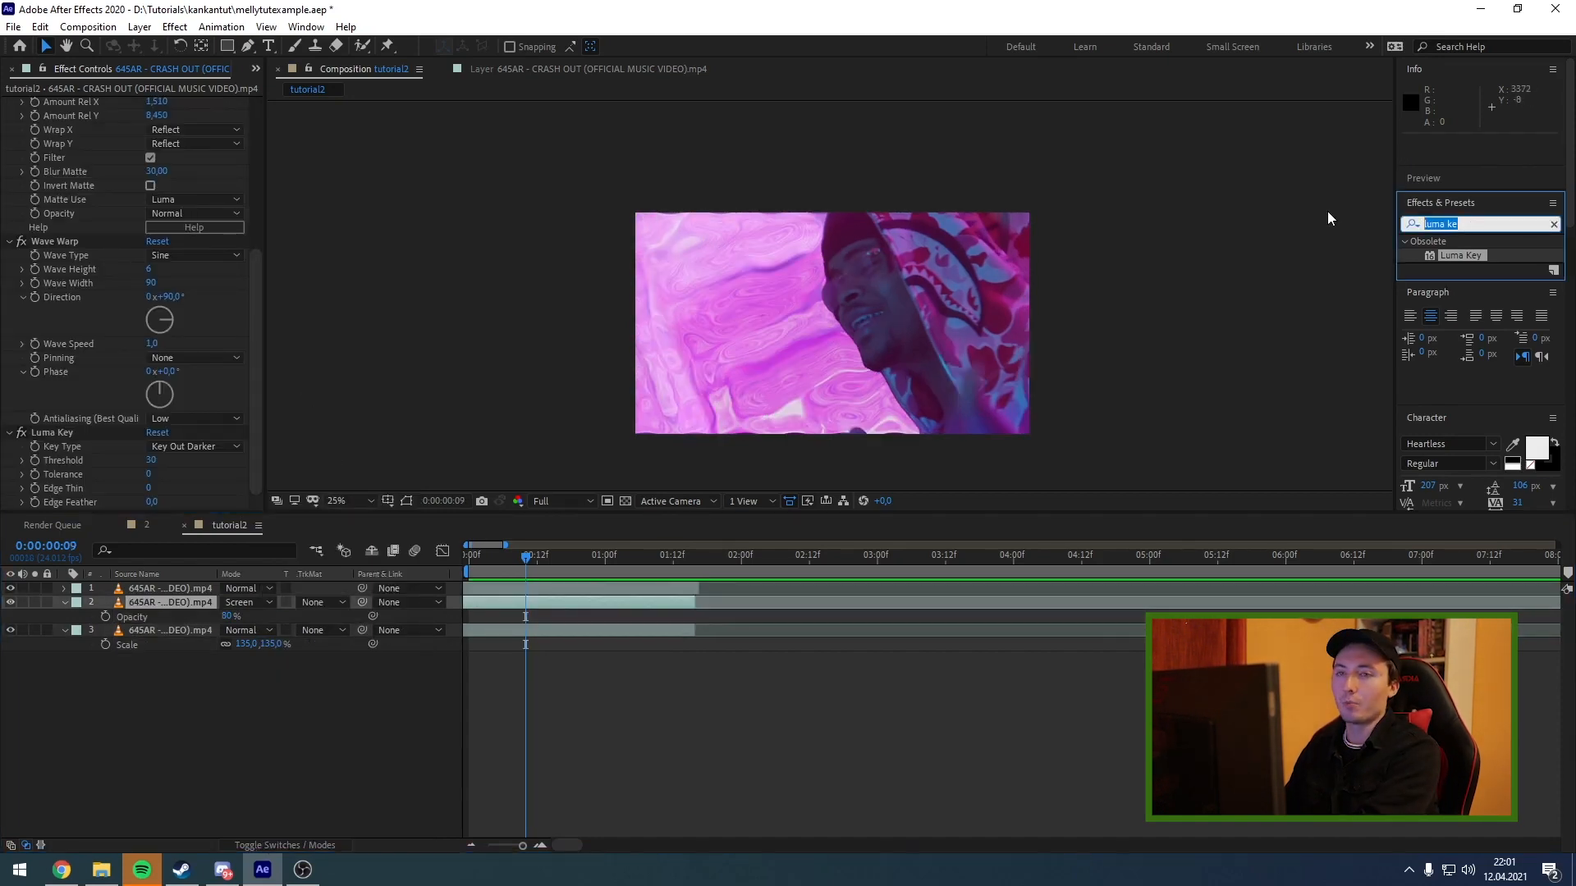
{"action": "type", "text": "blur"}
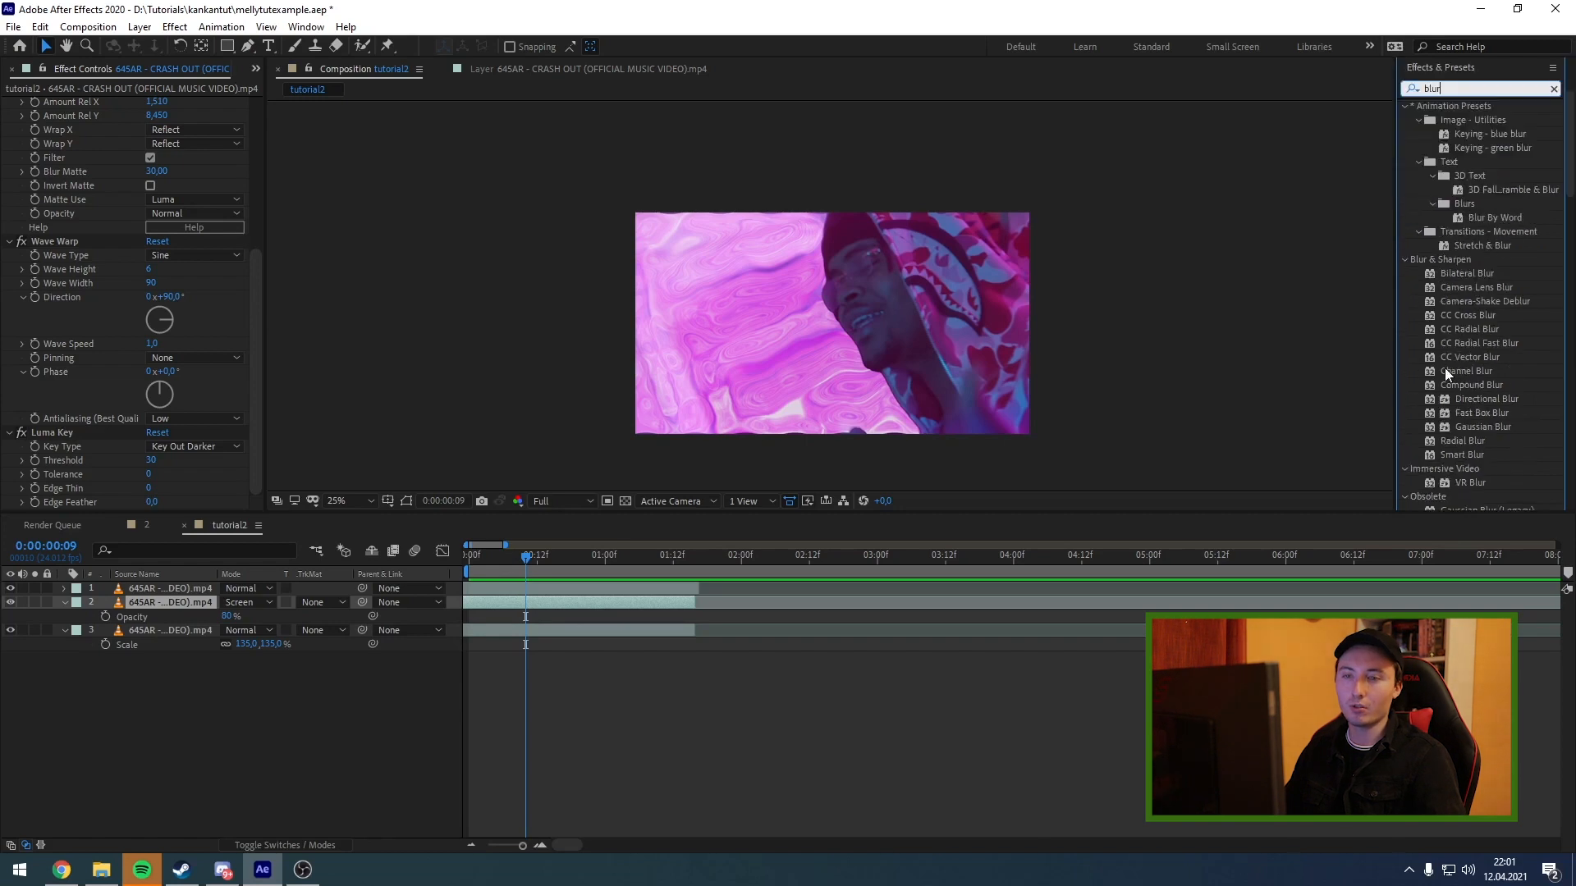
{"action": "scroll", "coordinate": [1453, 382], "scroll_direction": "down", "scroll_amount": 2}
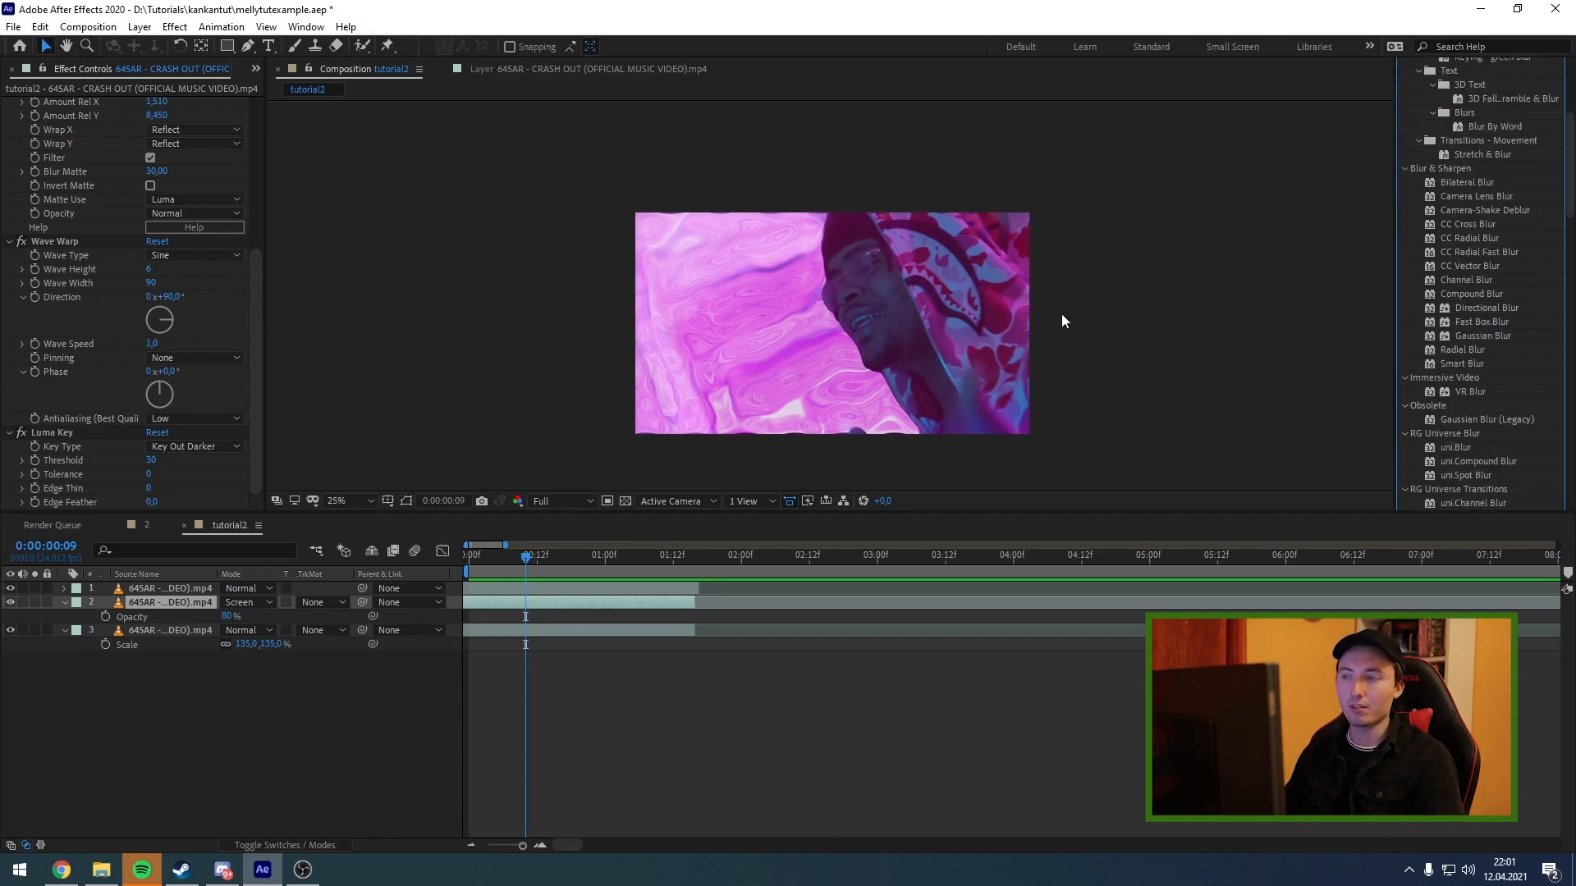
{"action": "scroll", "coordinate": [1458, 332], "scroll_direction": "up", "scroll_amount": 3}
{"action": "scroll", "coordinate": [1453, 323], "scroll_direction": "down", "scroll_amount": 5}
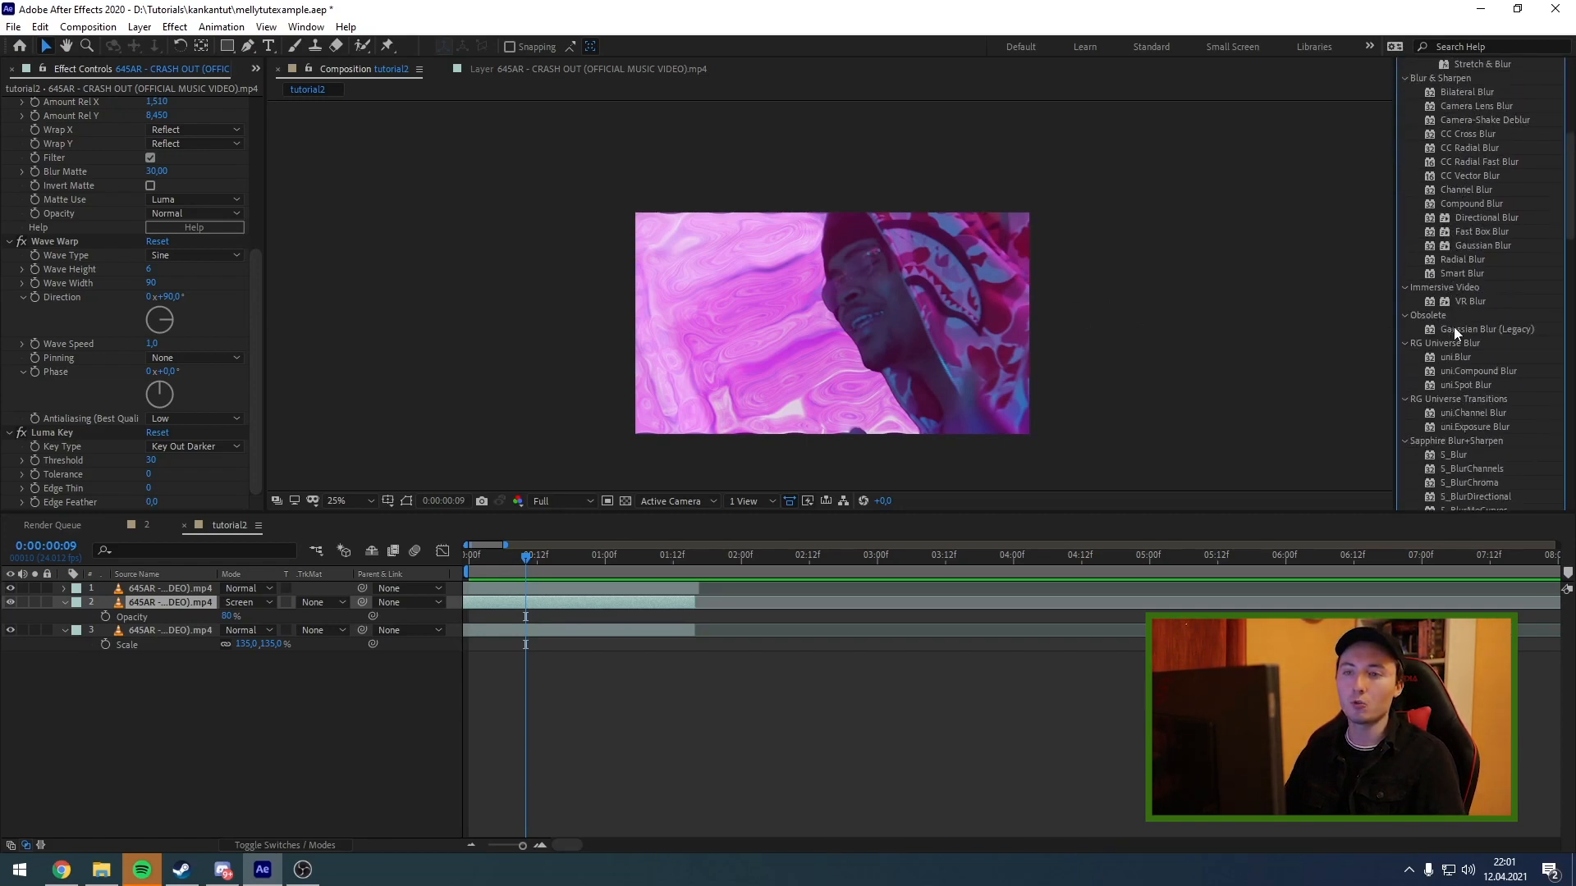
{"action": "scroll", "coordinate": [1457, 331], "scroll_direction": "down", "scroll_amount": 3}
{"action": "scroll", "coordinate": [1461, 337], "scroll_direction": "up", "scroll_amount": 9}
{"action": "left_click", "coordinate": [1475, 175]}
{"action": "type", "text": "fa"}
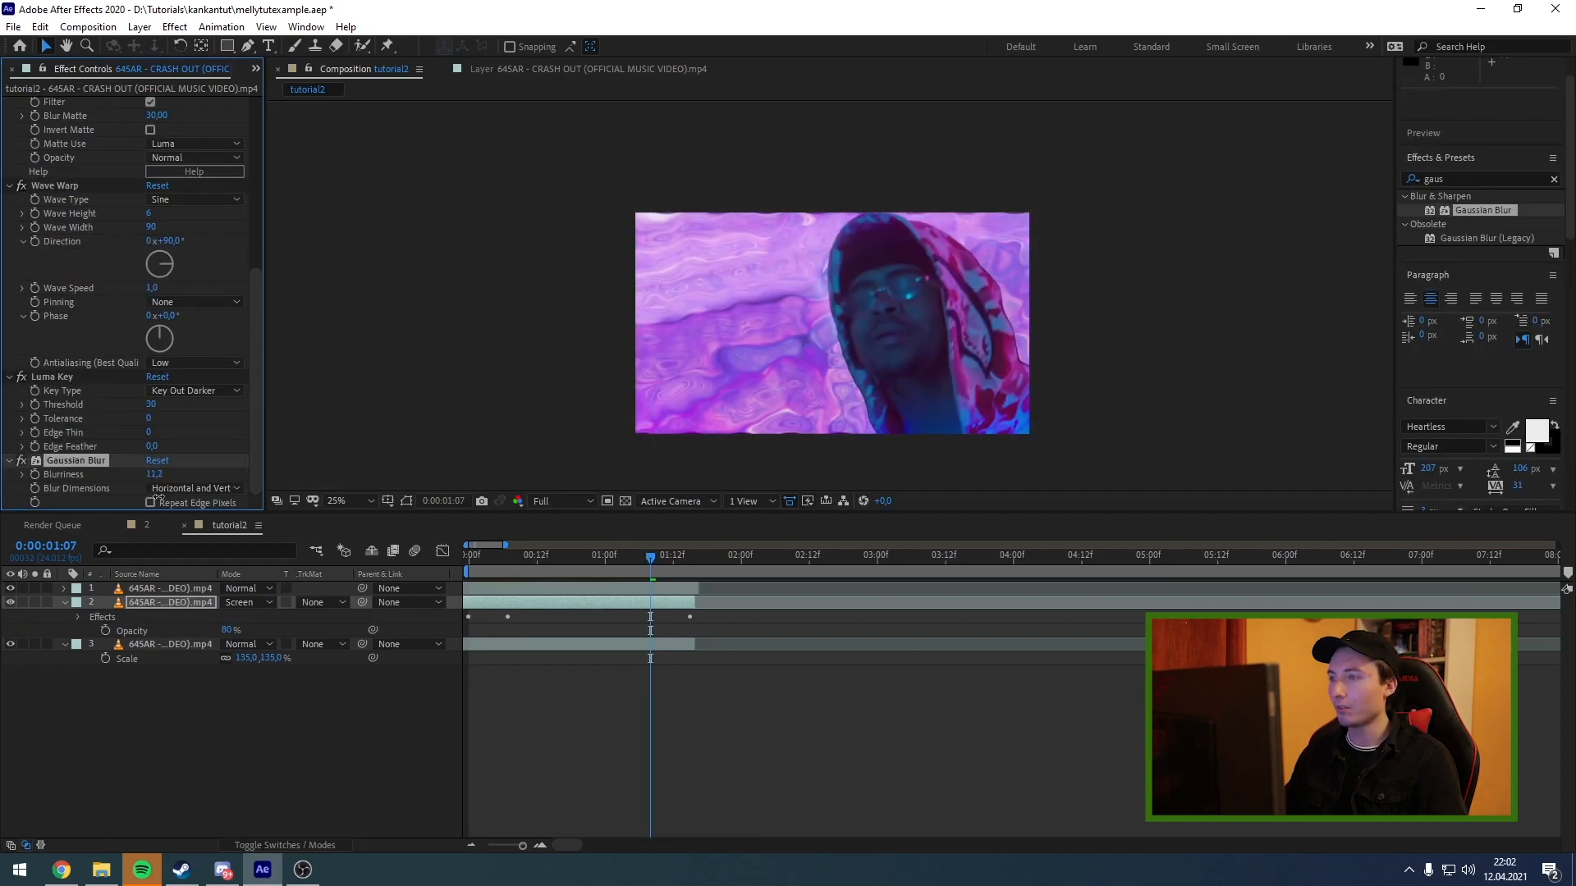
{"action": "left_click_drag", "start_coordinate": [633, 566], "coordinate": [407, 578]}
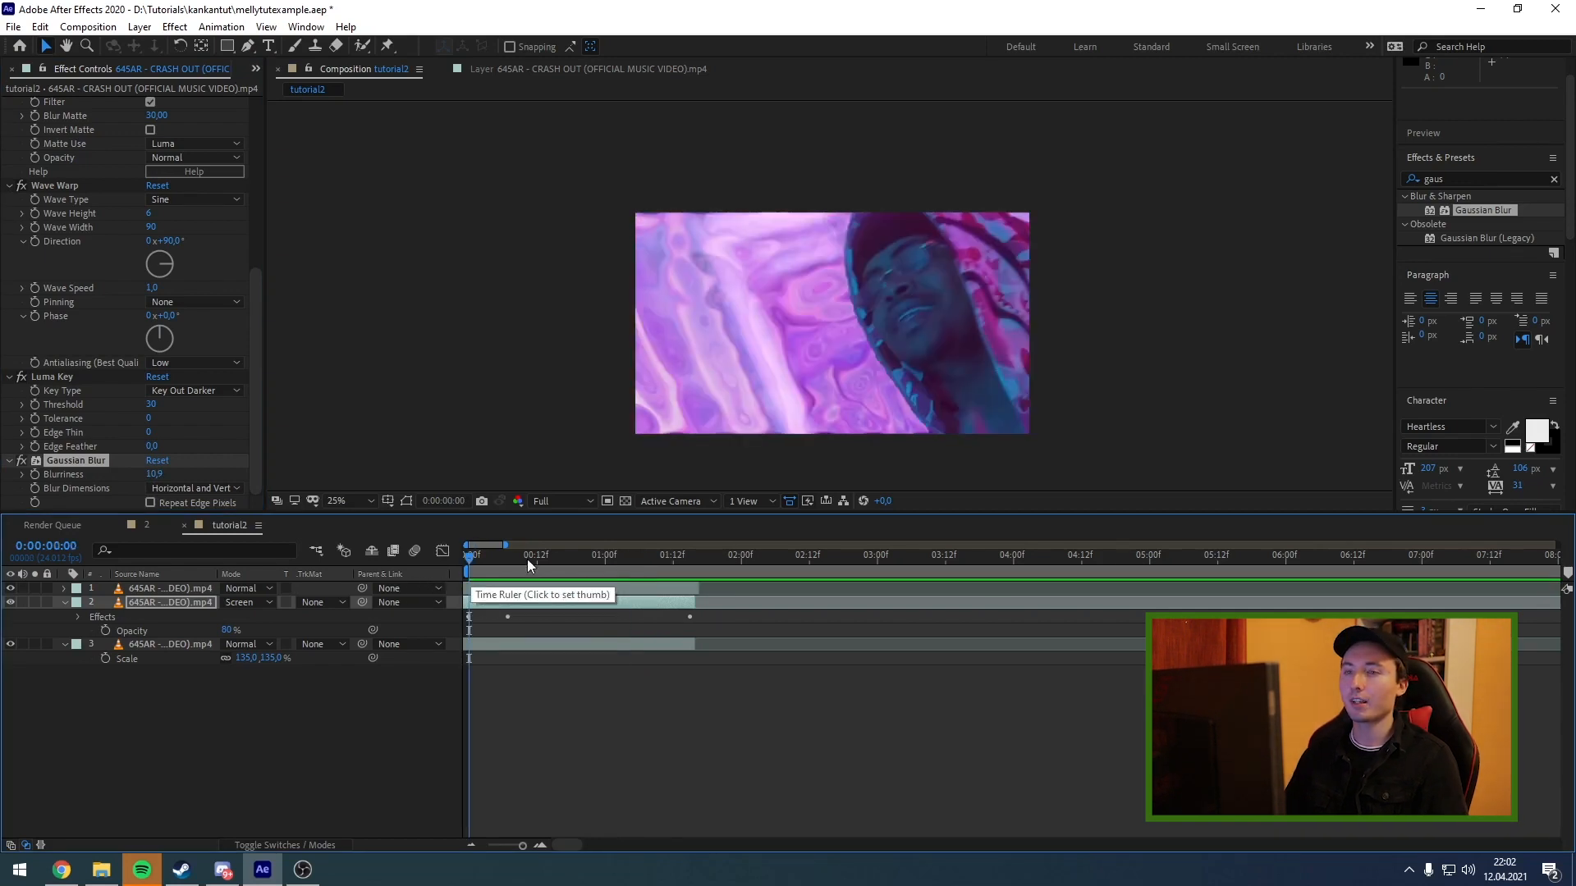
Try a different Bumps Scale in S_EmbossGlass on the background copy, and undo the change.
{"action": "left_click_drag", "start_coordinate": [255, 300], "coordinate": [242, 138]}
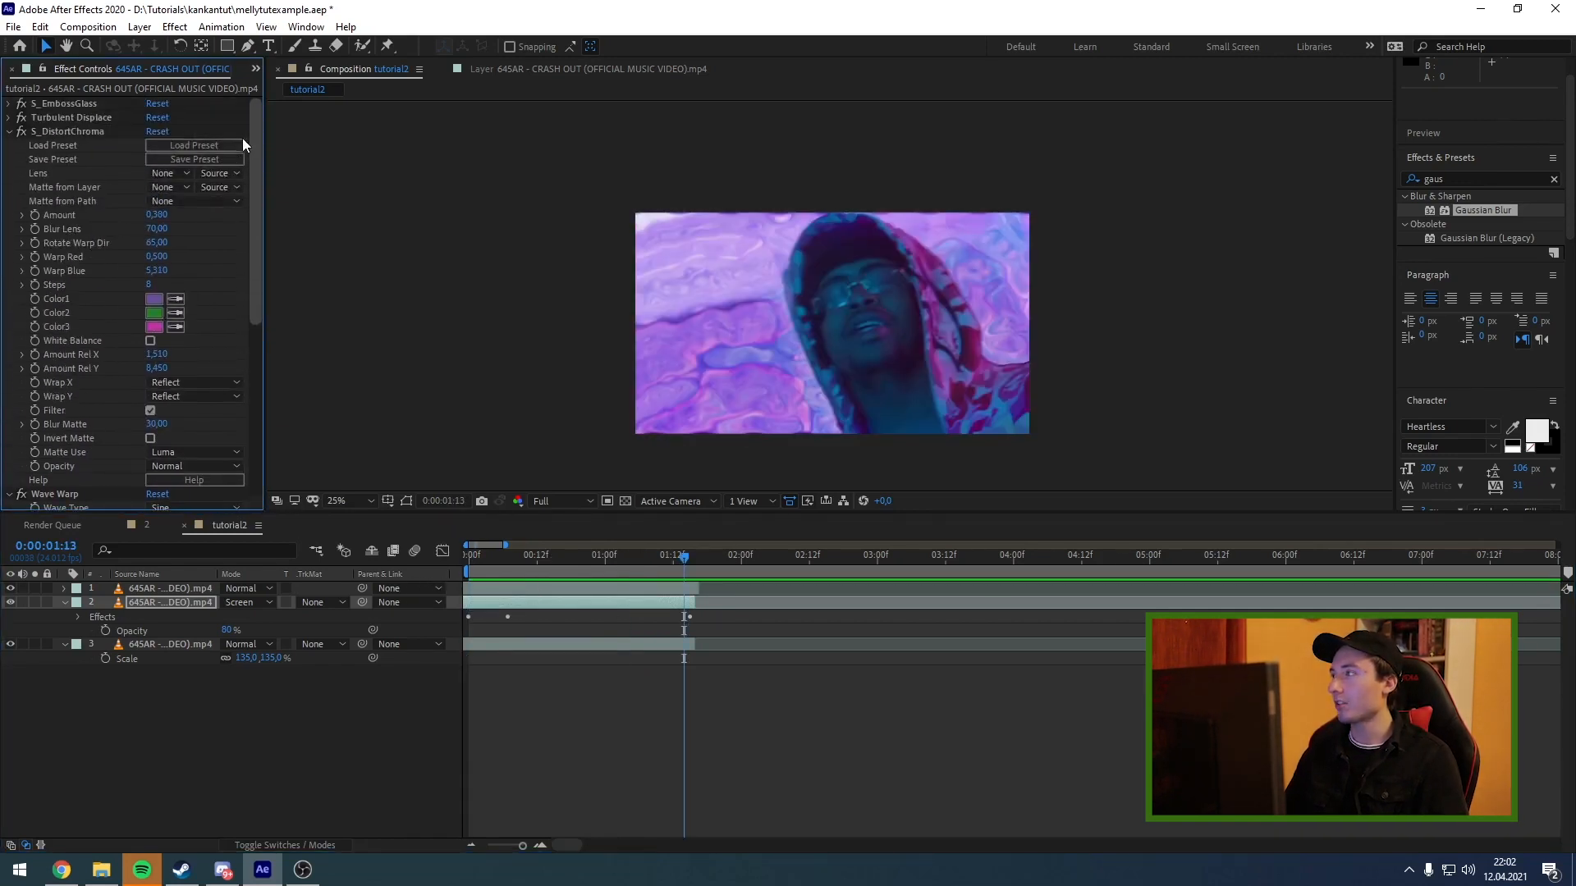
{"action": "left_click", "coordinate": [10, 104]}
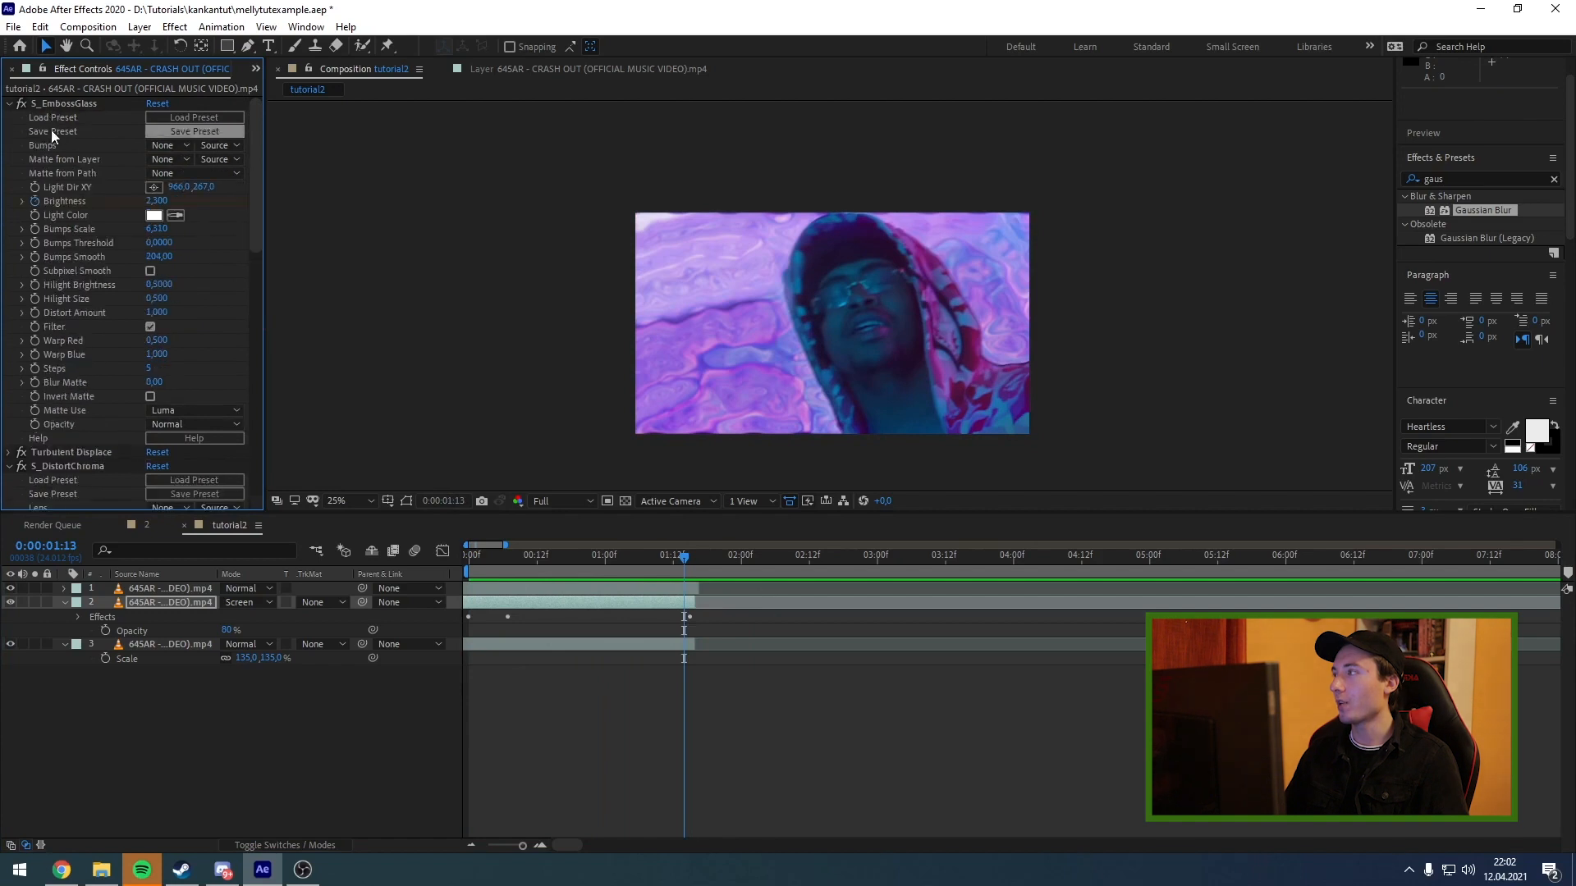
{"action": "left_click", "coordinate": [49, 104]}
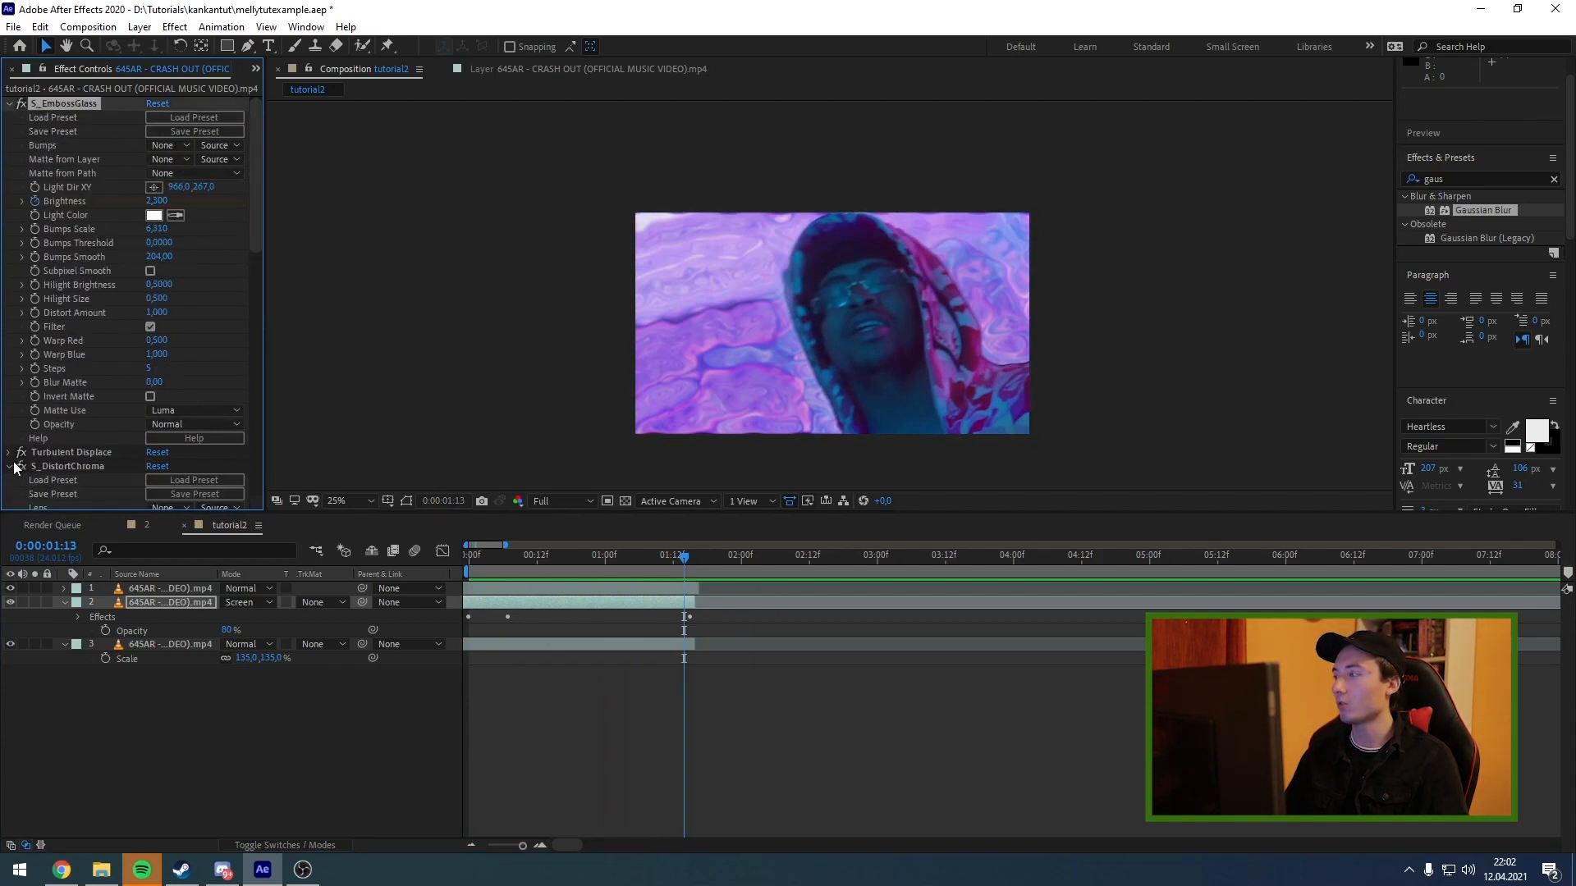
{"action": "left_click_drag", "start_coordinate": [157, 229], "coordinate": [397, 207]}
{"action": "left_click_drag", "start_coordinate": [300, 216], "coordinate": [362, 210]}
{"action": "key", "text": "ctrl+z"}
Try a different Amount and a Blur Lens of 160 in S_DistortChroma on the background copy.
{"action": "scroll", "coordinate": [255, 273], "scroll_direction": "down", "scroll_amount": 2}
{"action": "left_click_drag", "start_coordinate": [254, 271], "coordinate": [254, 327]}
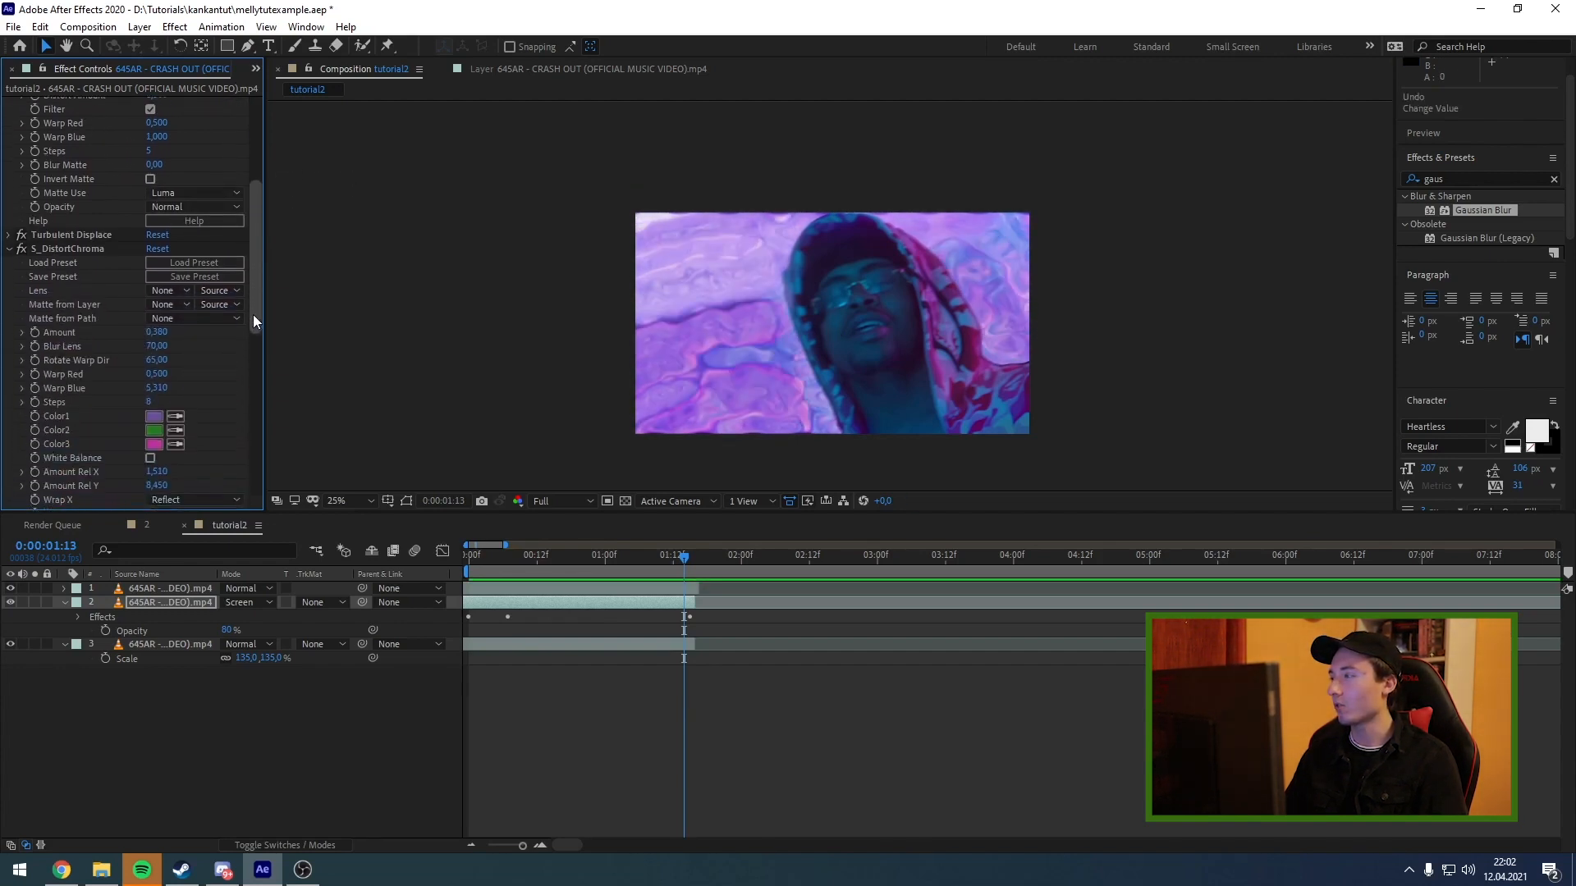
{"action": "left_click_drag", "start_coordinate": [155, 331], "coordinate": [249, 336]}
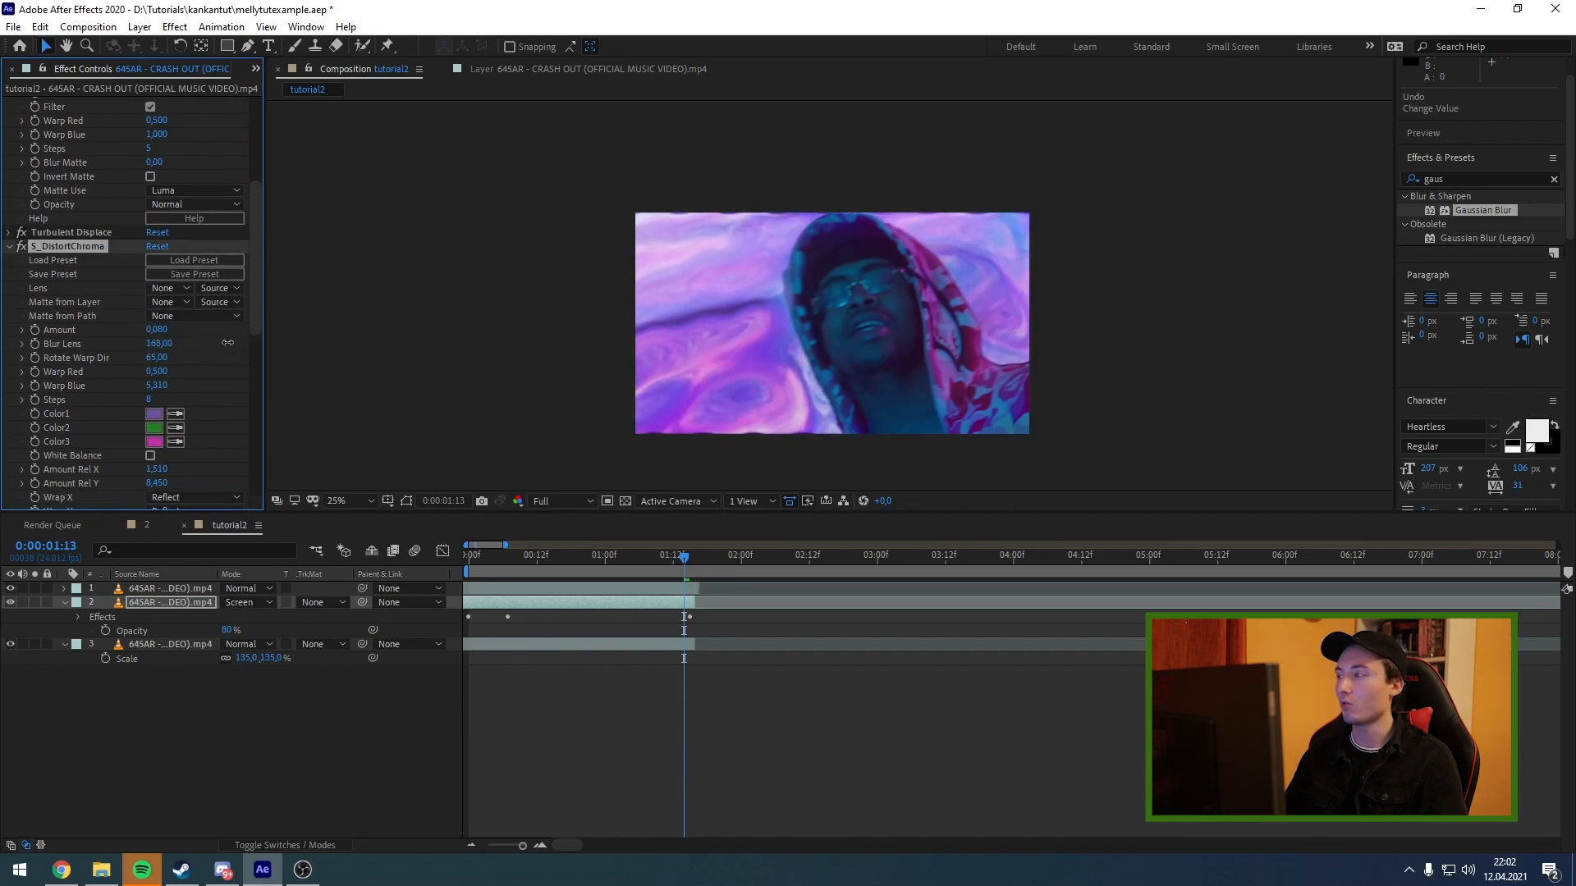
Check the rotoscoped performer layer by toggling its visibility, and duplicate it twice.
{"action": "left_click", "coordinate": [605, 557]}
{"action": "left_click", "coordinate": [623, 589]}
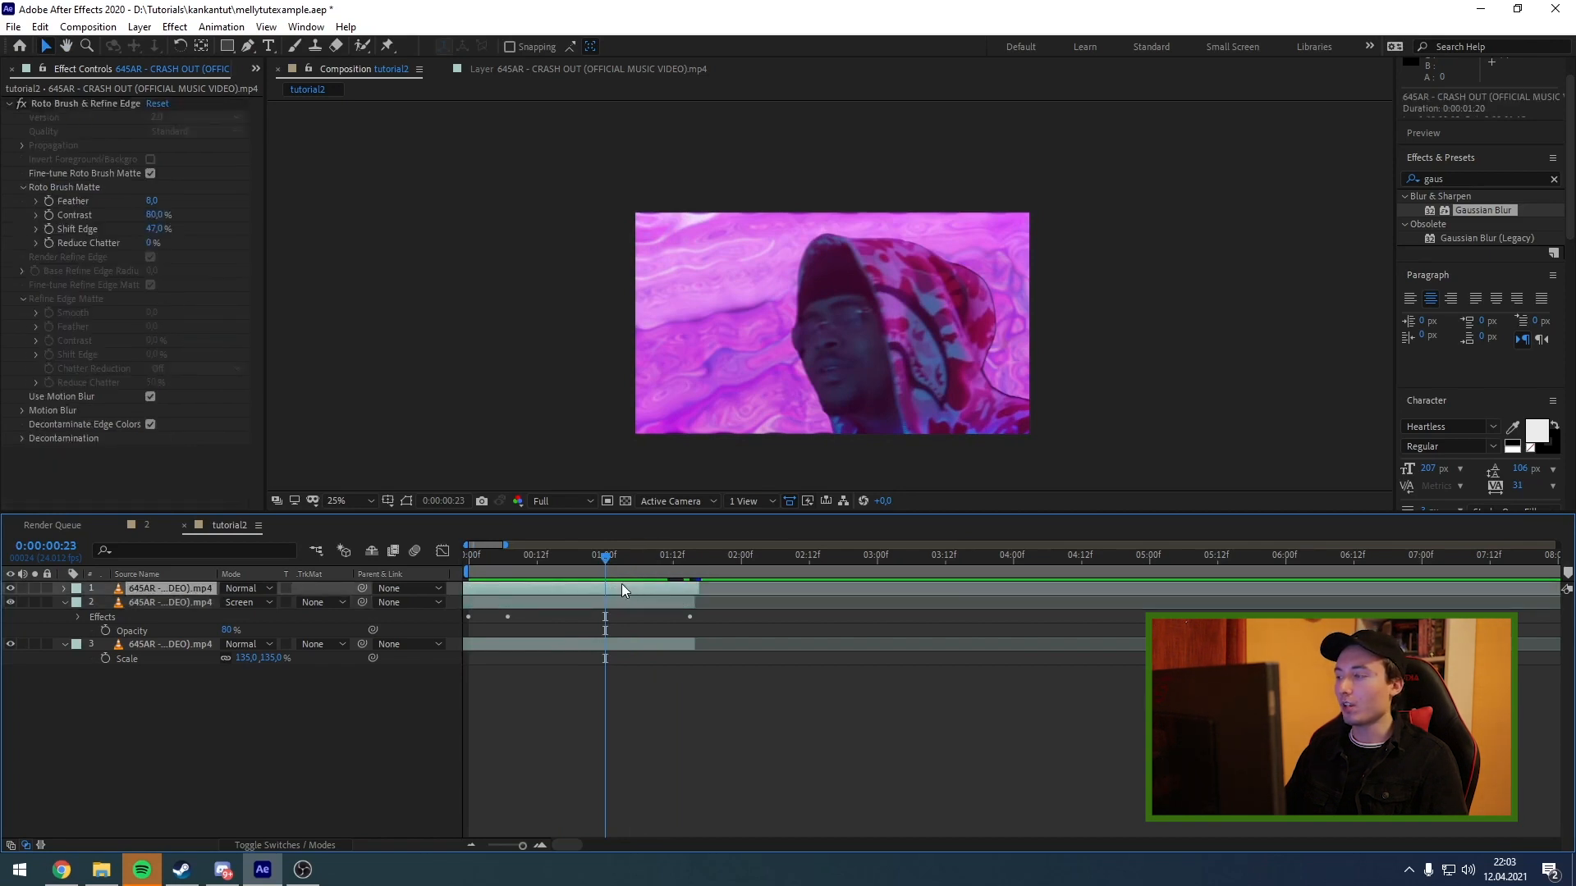
{"action": "left_click", "coordinate": [9, 588]}
{"action": "left_click", "coordinate": [10, 589]}
{"action": "left_click", "coordinate": [9, 588]}
{"action": "left_click", "coordinate": [10, 588]}
{"action": "key", "text": "ctrl+d"}
{"action": "key", "text": "ctrl+d"}
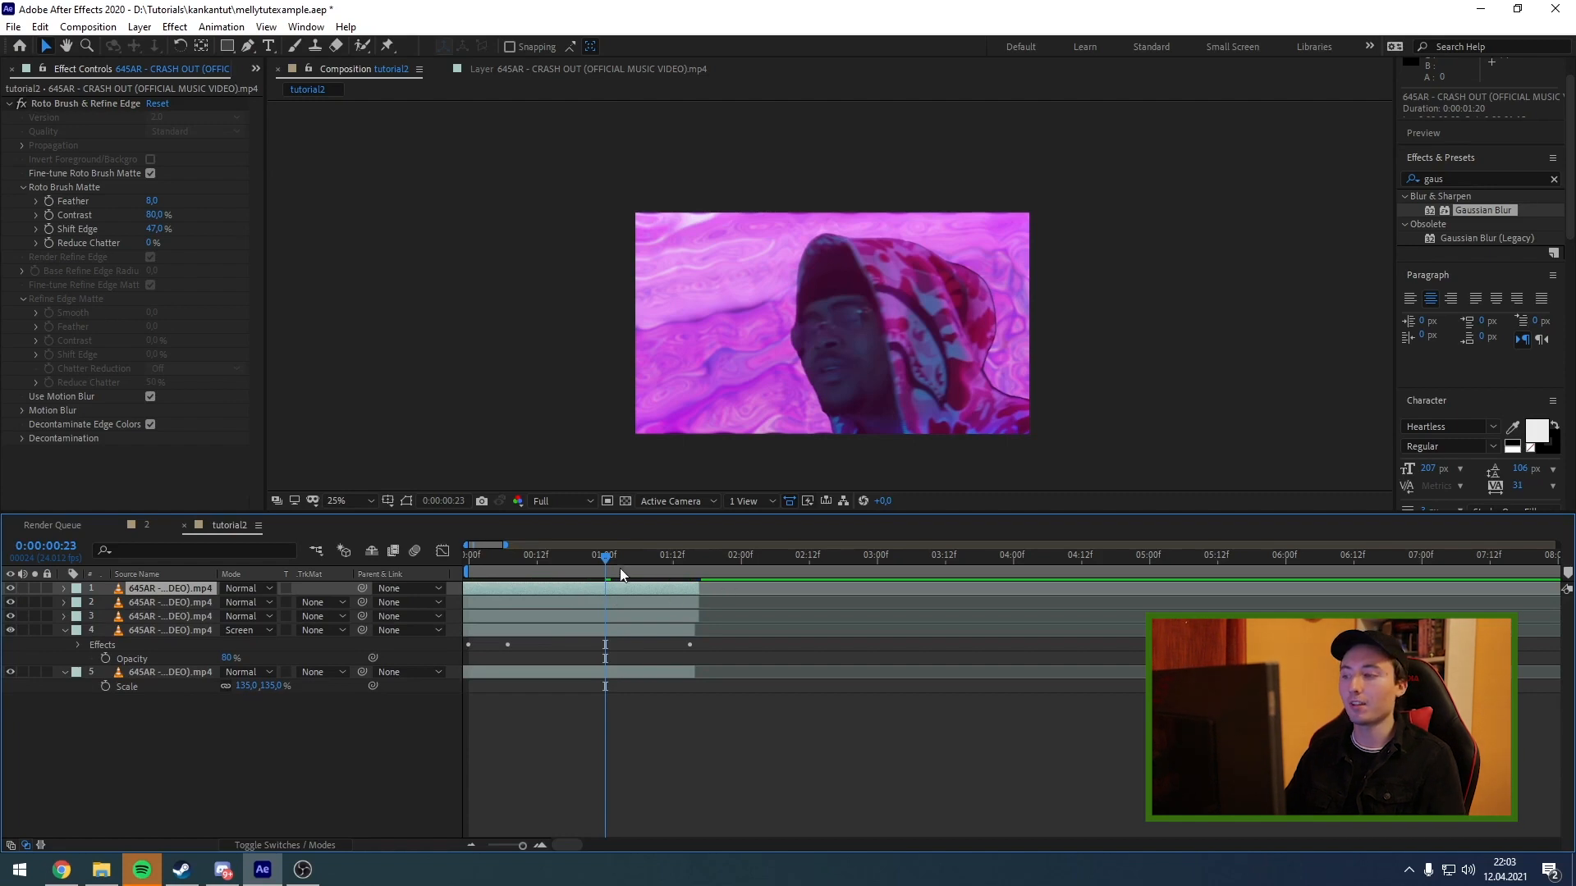
Rename the topmost performer layer as tophead.
{"action": "left_click_drag", "start_coordinate": [620, 562], "coordinate": [650, 561]}
{"action": "right_click", "coordinate": [170, 599]}
{"action": "left_click", "coordinate": [185, 593]}
{"action": "type", "text": "top"}
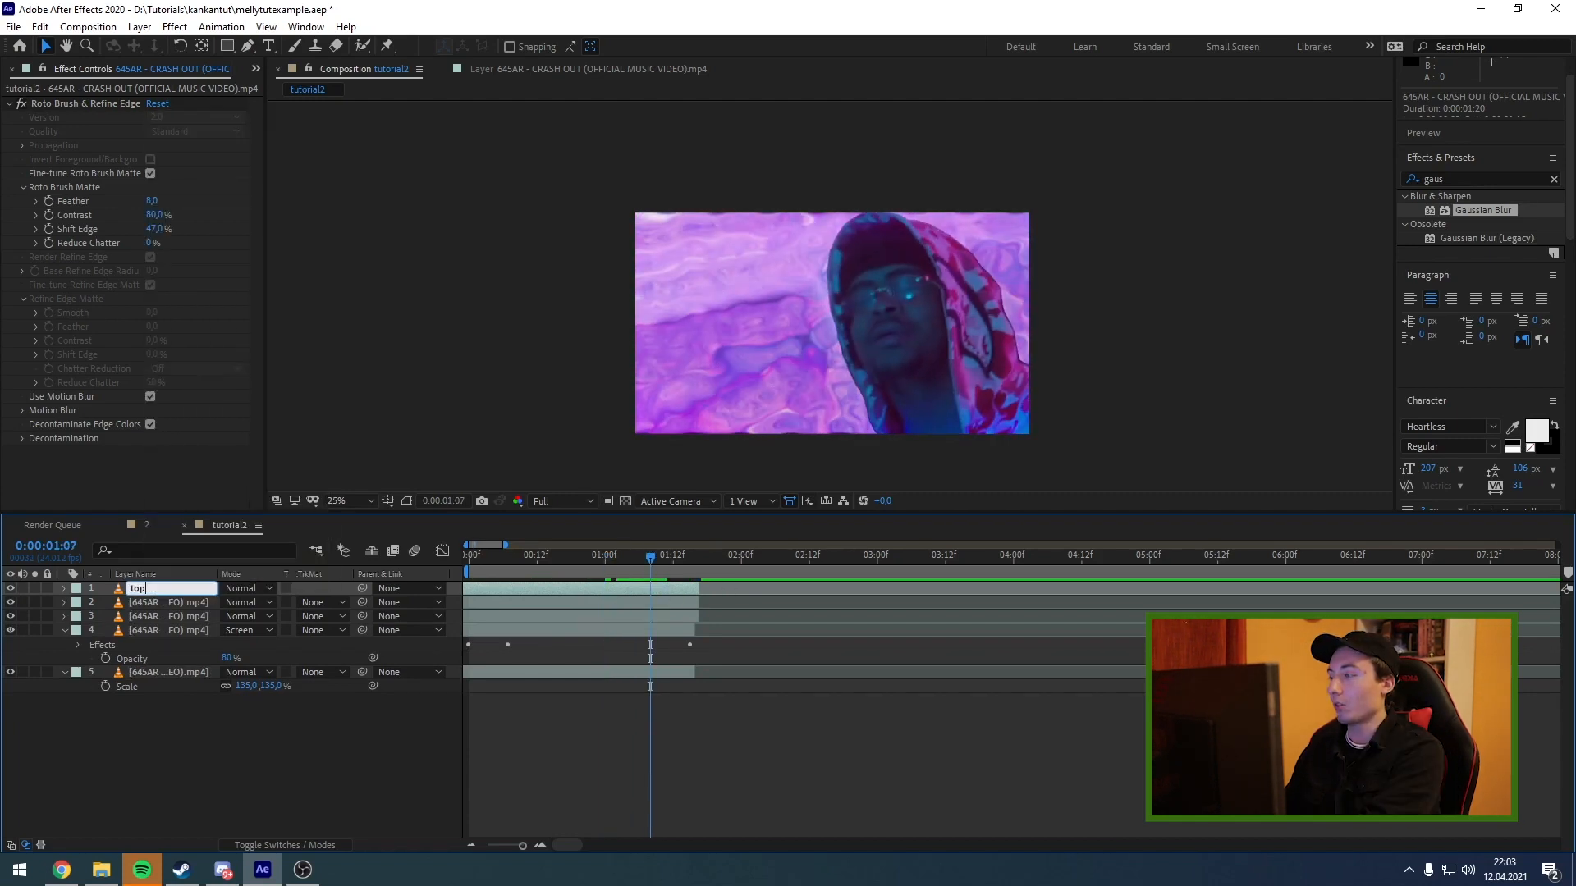
{"action": "type", "text": "head"}
{"action": "key", "text": "Return"}
At 0:00:01:04, hide the tophead layer and scale the performer copy directly below it to 68%.
{"action": "left_click", "coordinate": [192, 603]}
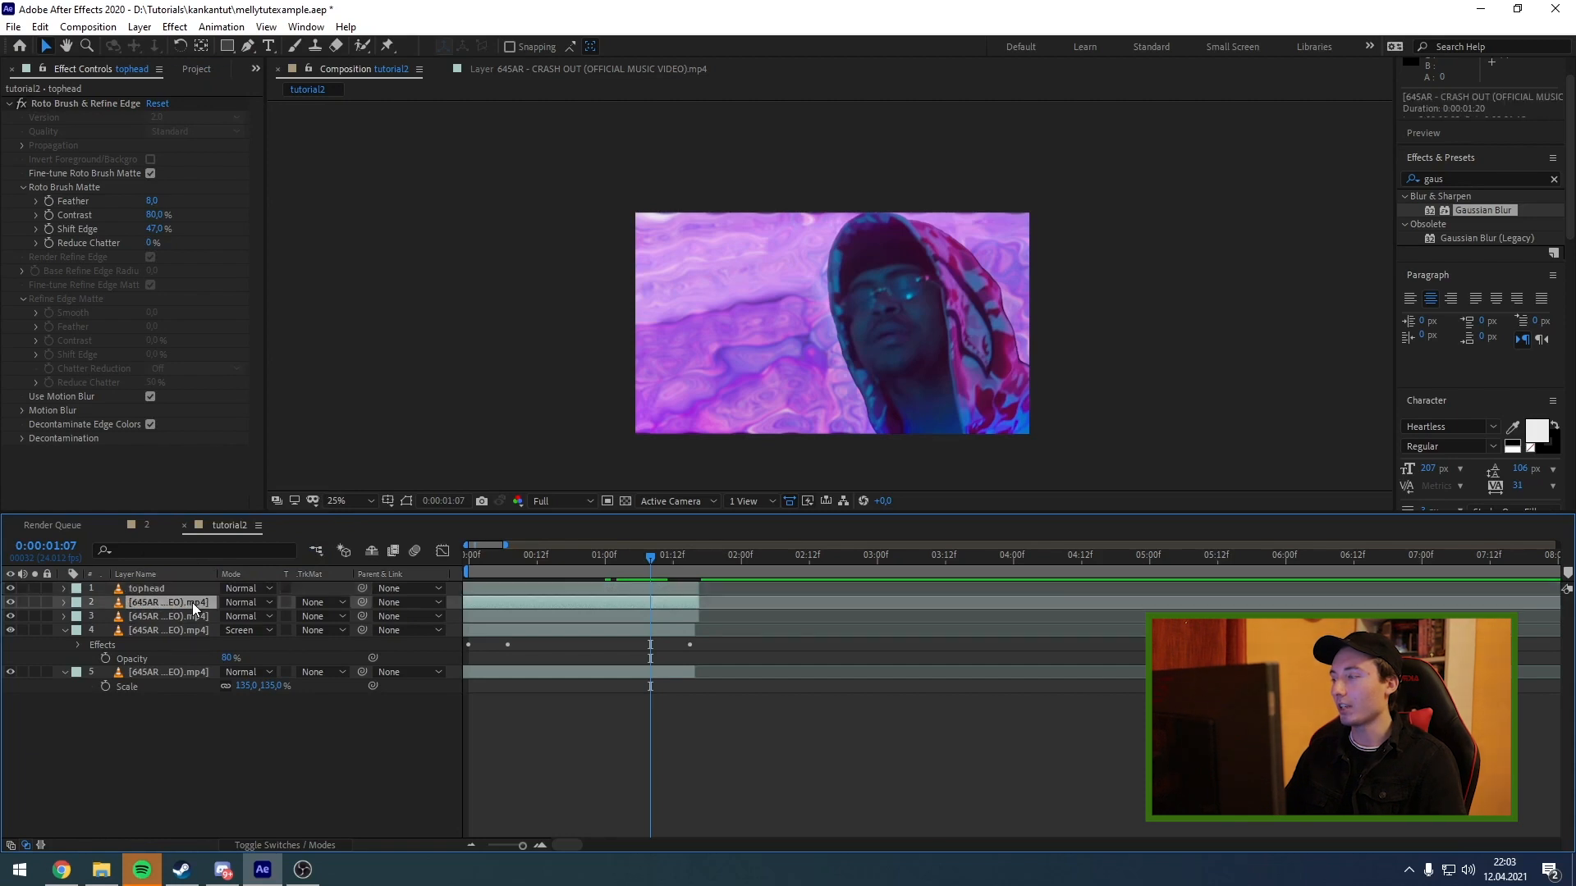
{"action": "left_click_drag", "start_coordinate": [596, 561], "coordinate": [633, 568]}
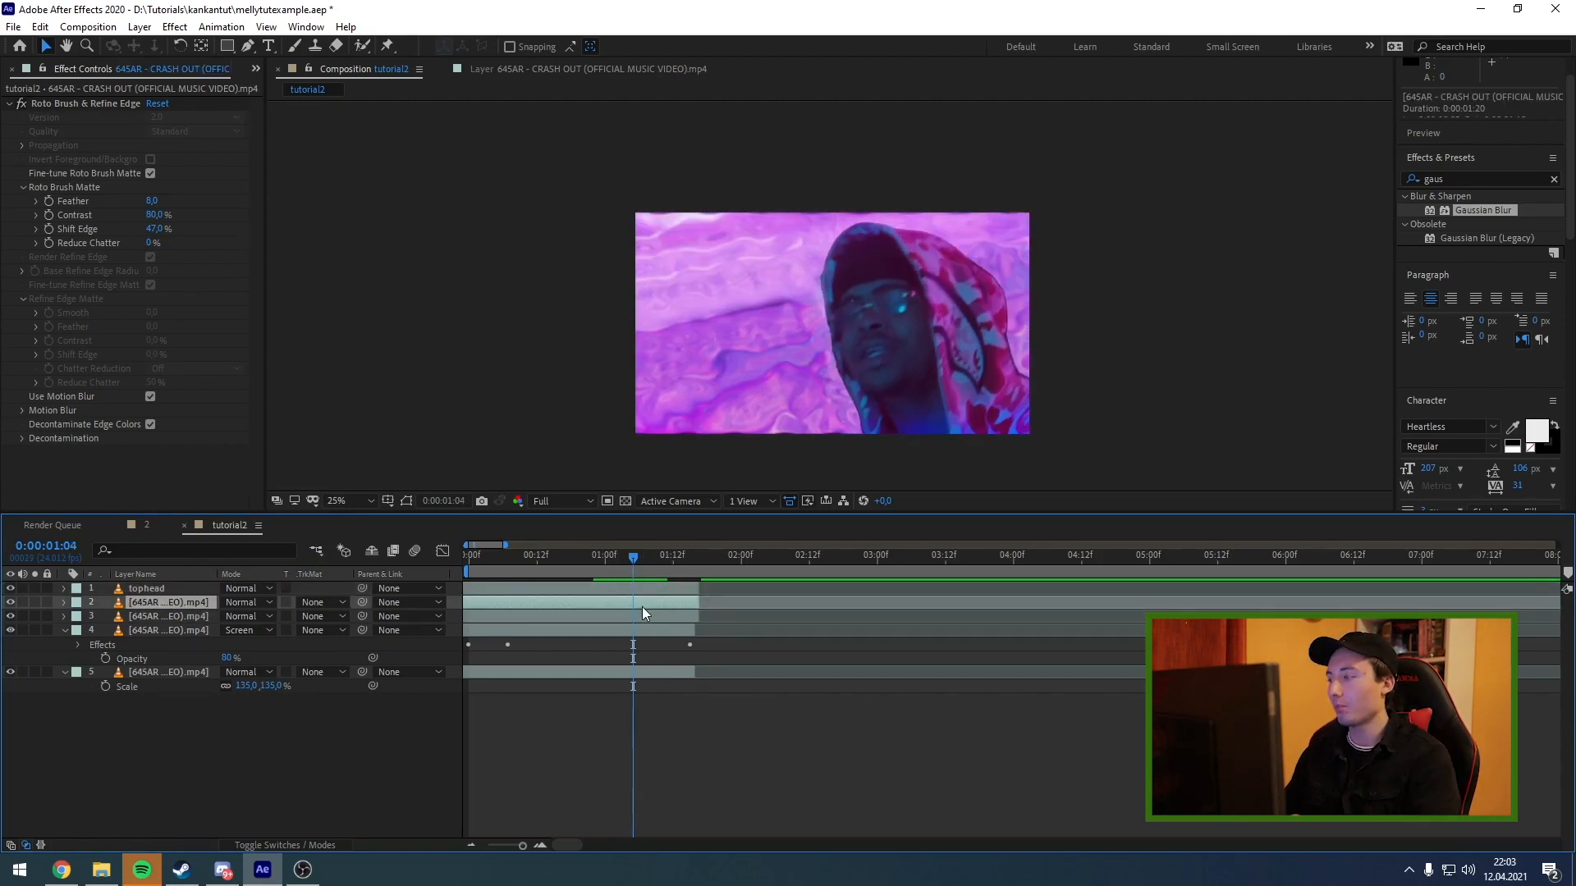
{"action": "key", "text": "s"}
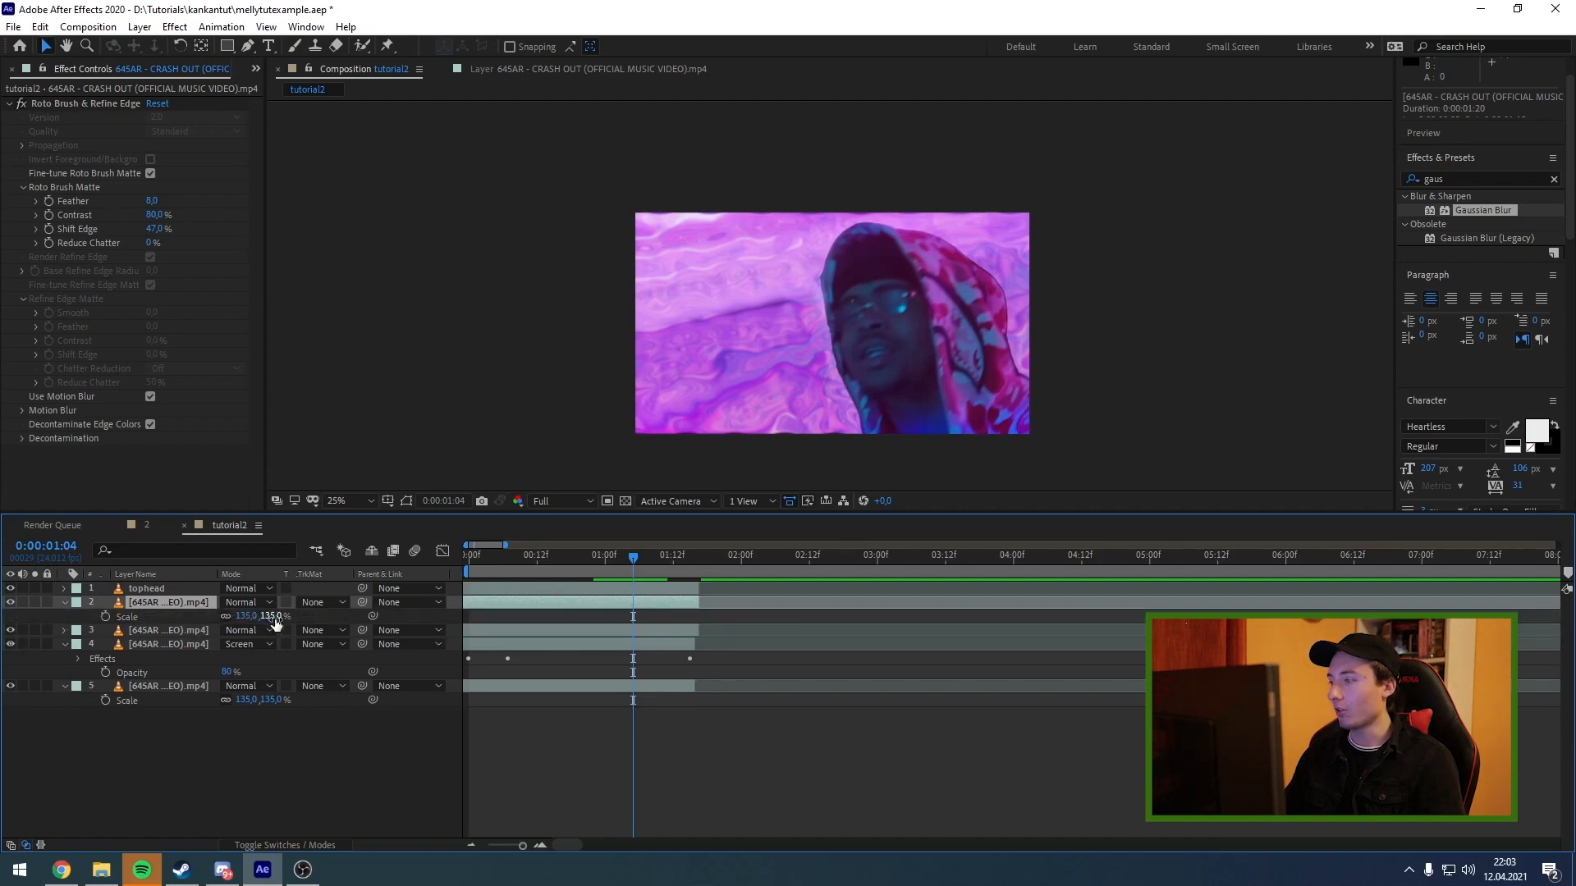
{"action": "left_click_drag", "start_coordinate": [235, 617], "coordinate": [70, 597]}
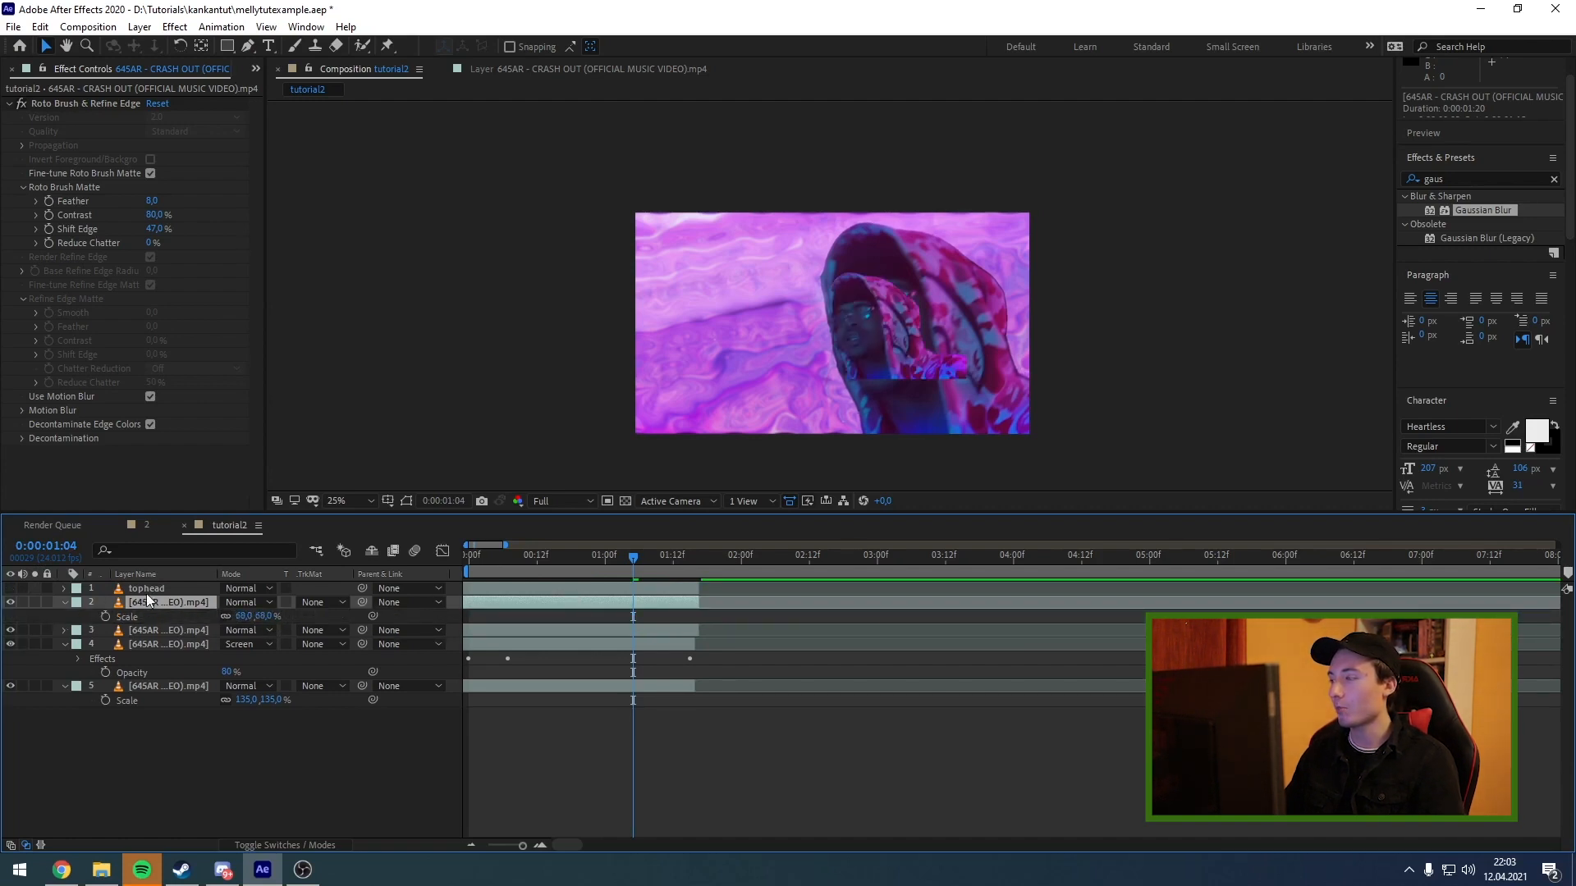
Rotate the scaled performer copy to 35° and place it low over the hoodie in the frame's lower right.
{"action": "key", "text": "r"}
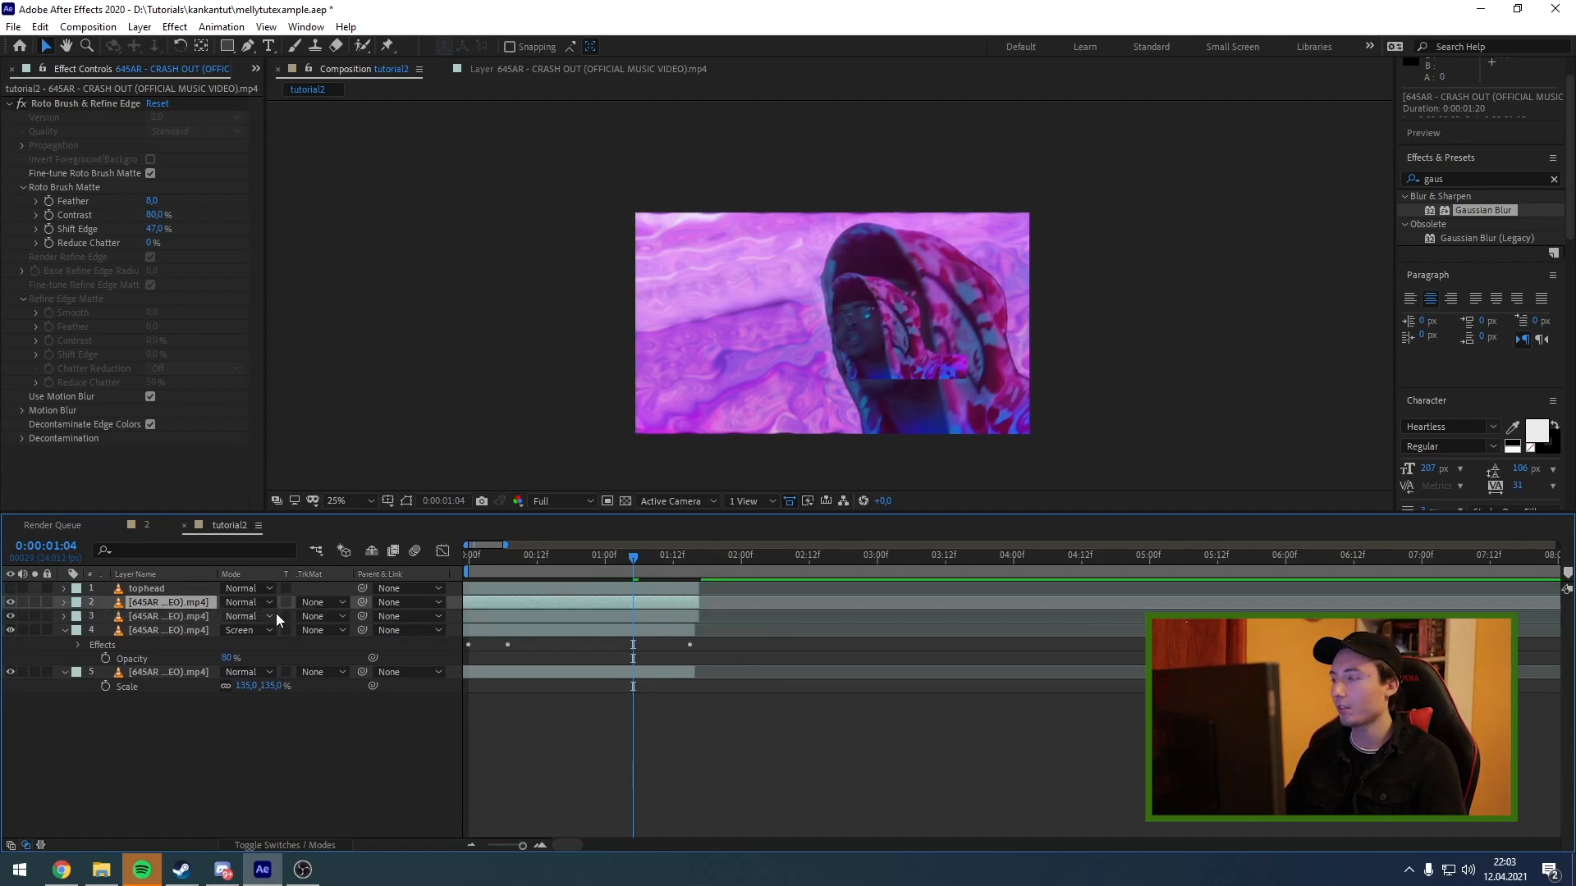
{"action": "left_click_drag", "start_coordinate": [238, 617], "coordinate": [303, 617]}
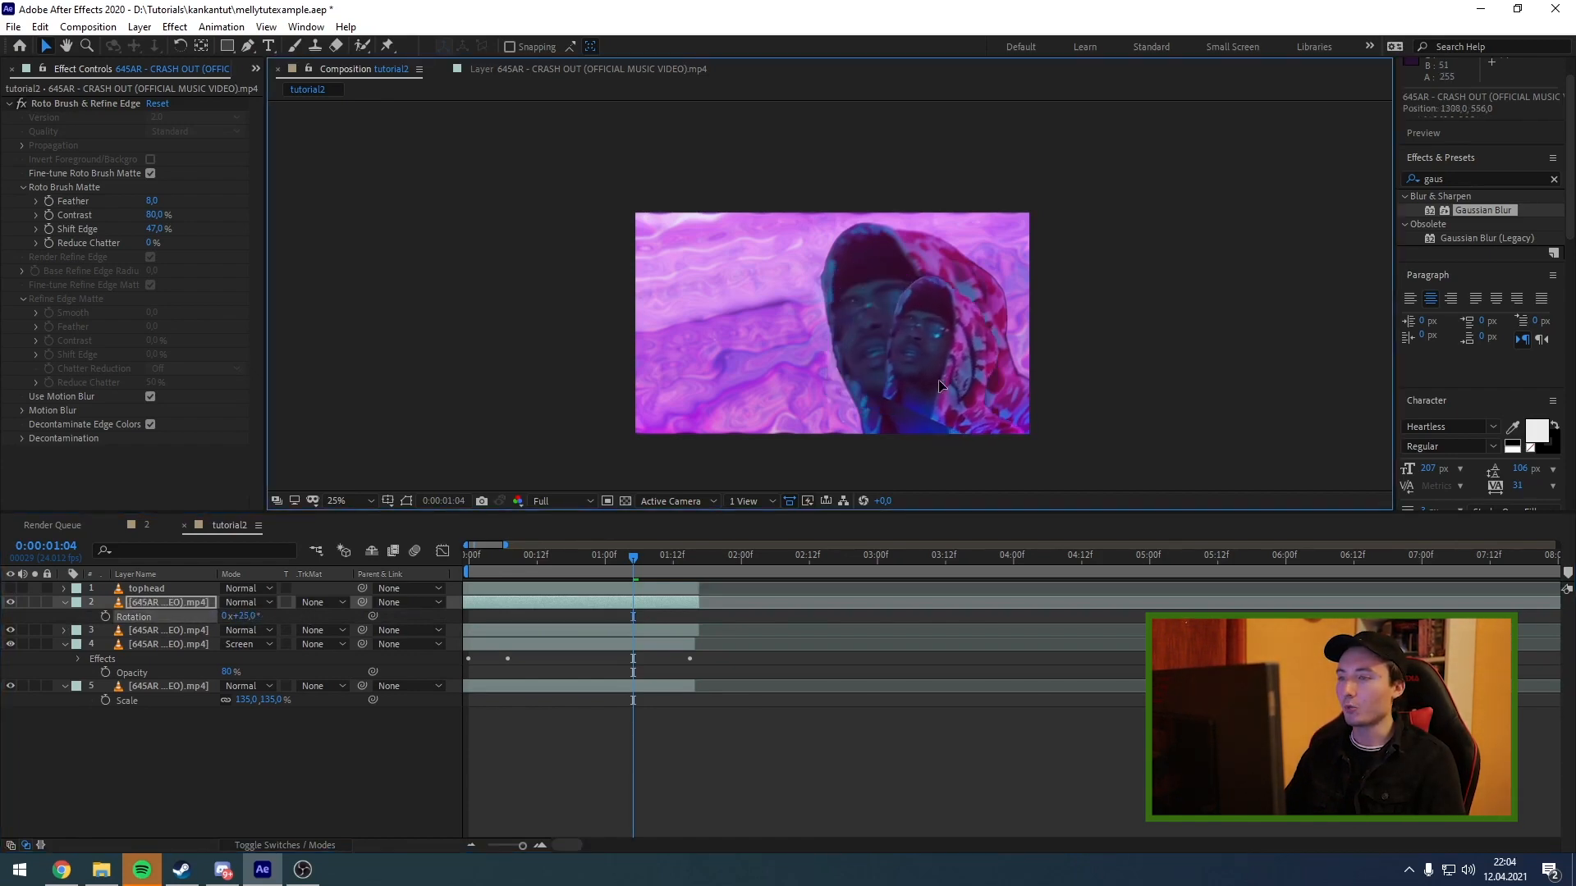
{"action": "left_click_drag", "start_coordinate": [973, 376], "coordinate": [971, 426]}
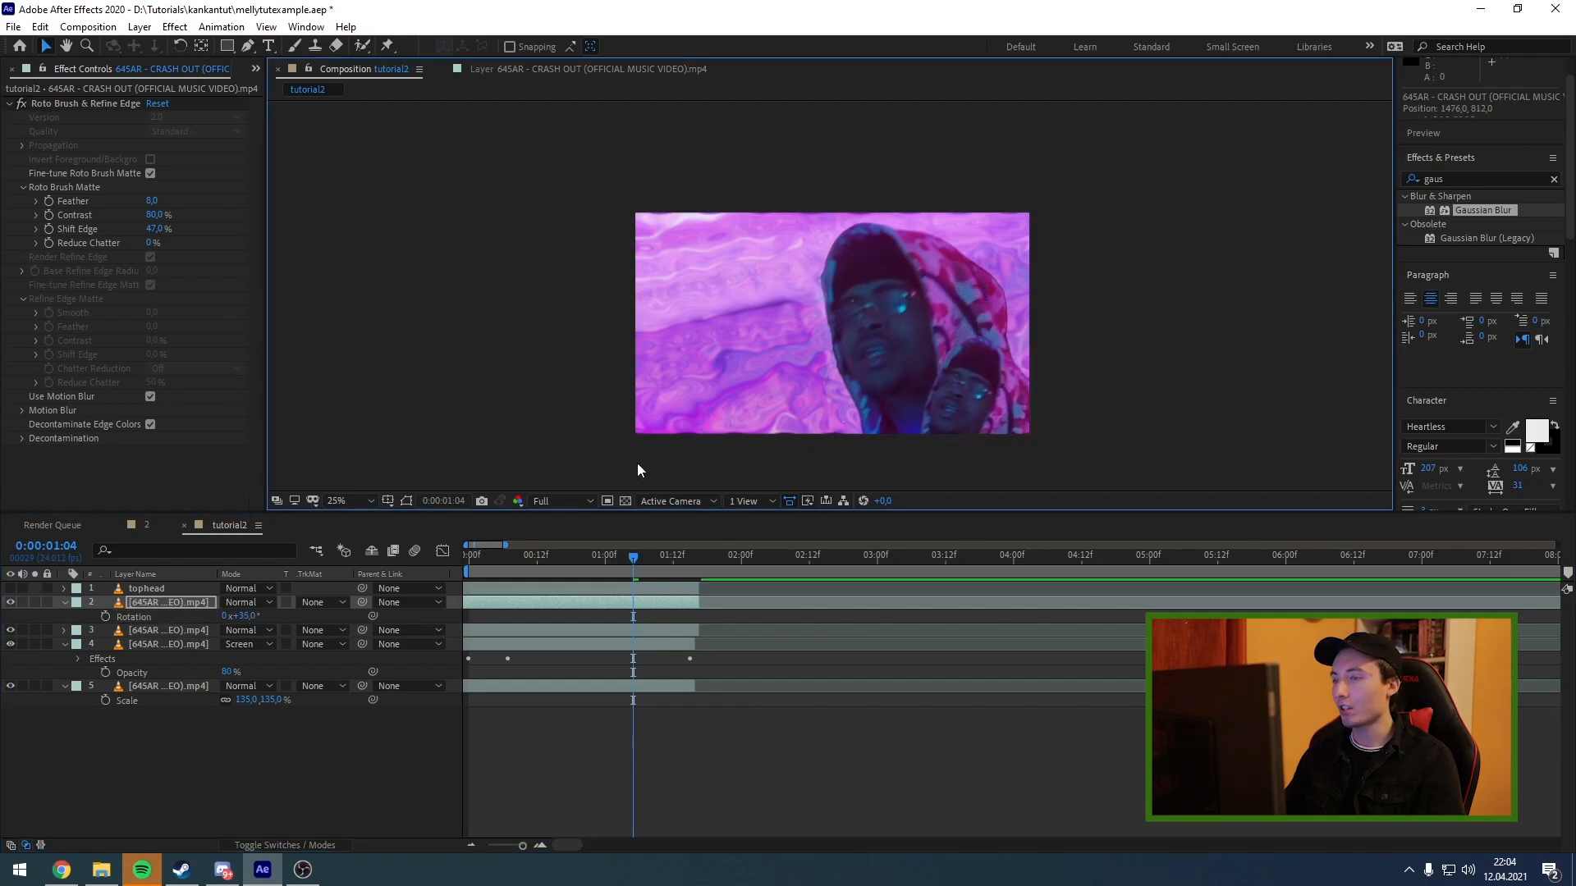
{"action": "key", "text": "space"}
Rotate the second performer copy, place it at the lower middle of the frame, and set both copies' scale to 84%.
{"action": "left_click", "coordinate": [160, 628]}
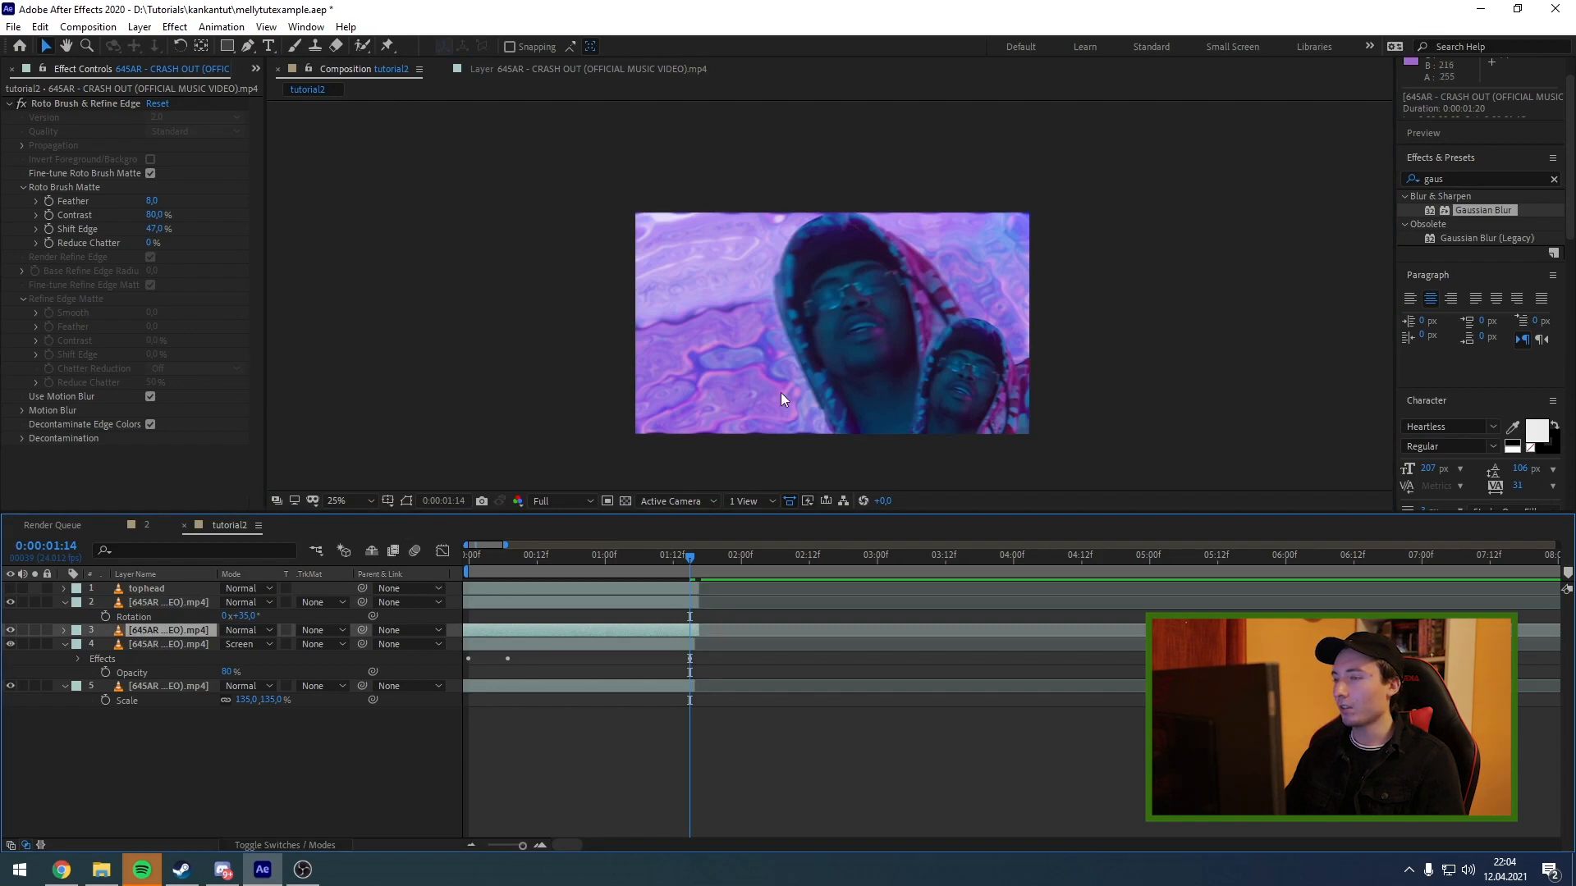
{"action": "key", "text": "s"}
{"action": "left_click_drag", "start_coordinate": [269, 644], "coordinate": [233, 647]}
{"action": "key", "text": "r"}
{"action": "left_click_drag", "start_coordinate": [819, 407], "coordinate": [818, 423]}
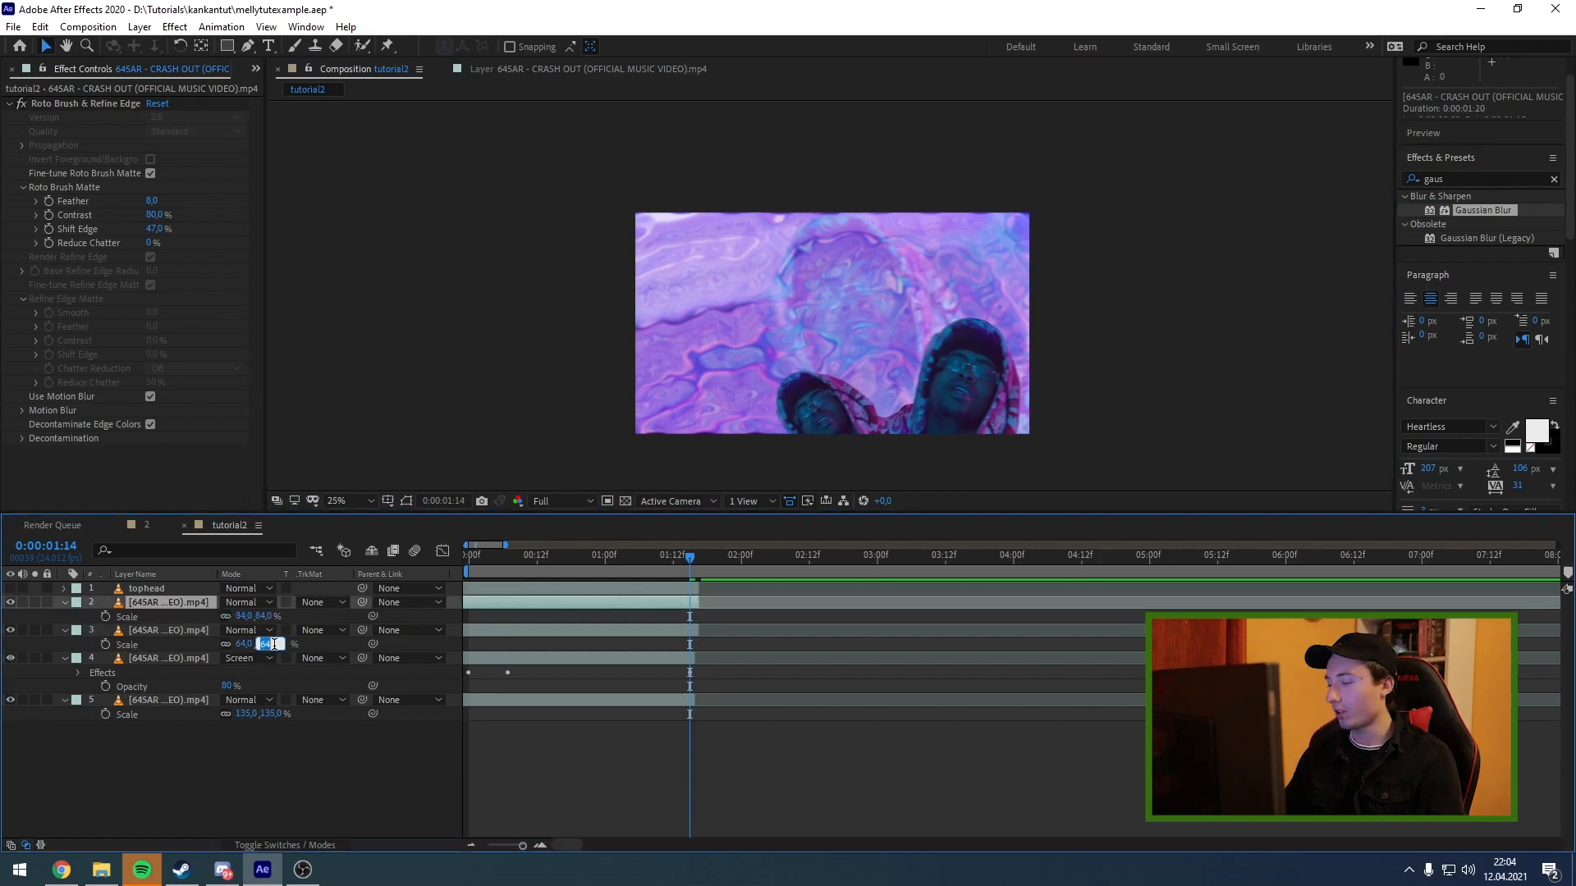
{"action": "key", "text": "Return"}
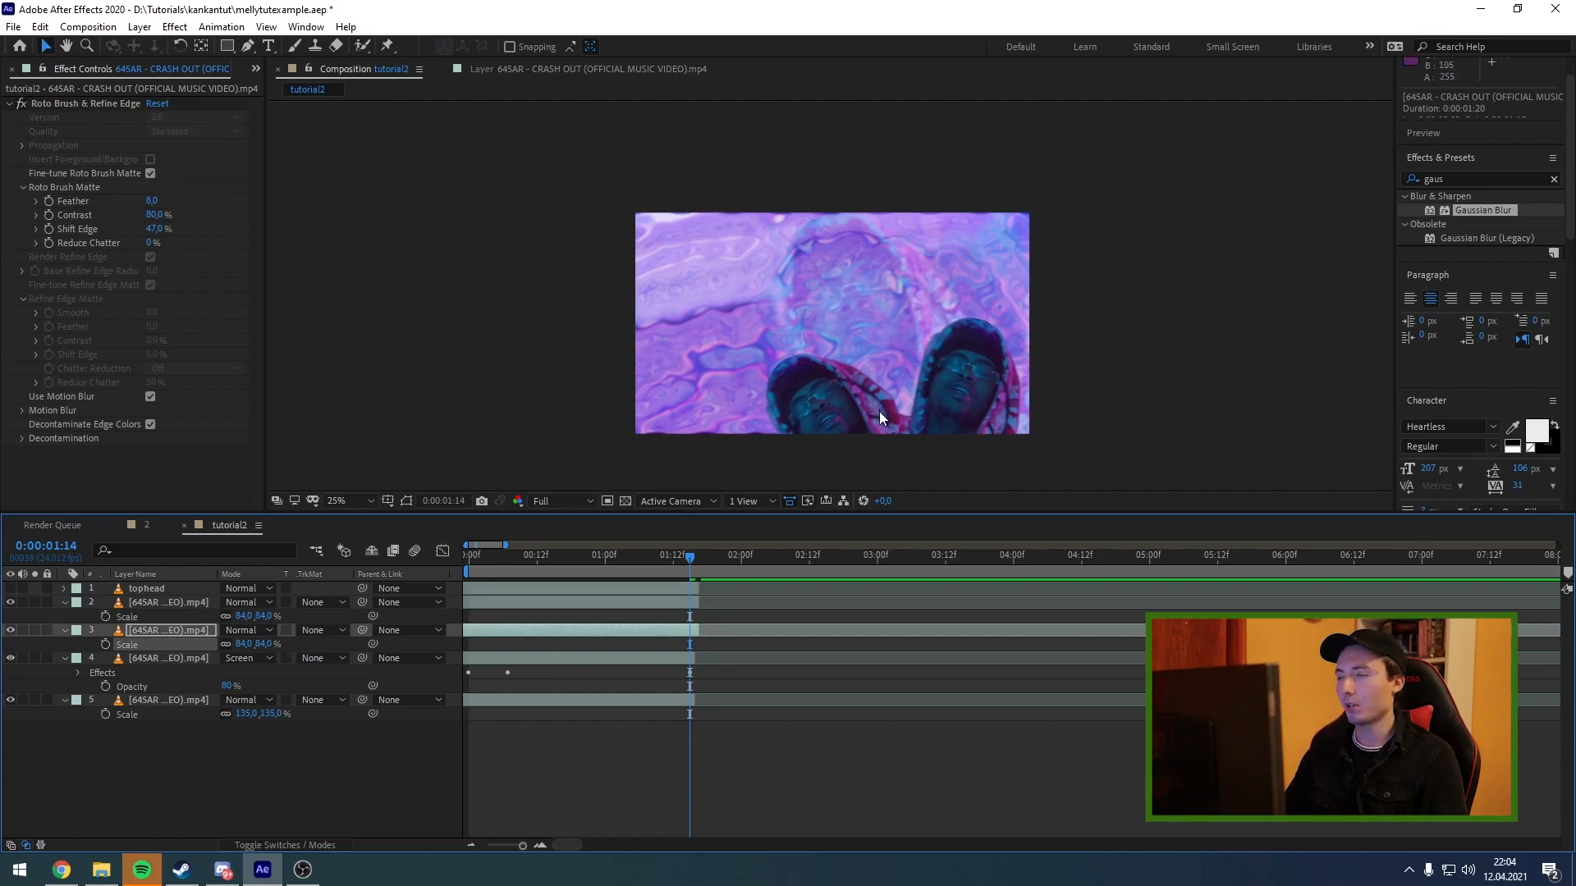
At 0:00:01:12, tuck both copies behind the tophead figure at positions 1420, 952 and 1200, 1116, checking with tophead toggled.
{"action": "key", "text": "Page_Up"}
{"action": "key", "text": "Page_Up"}
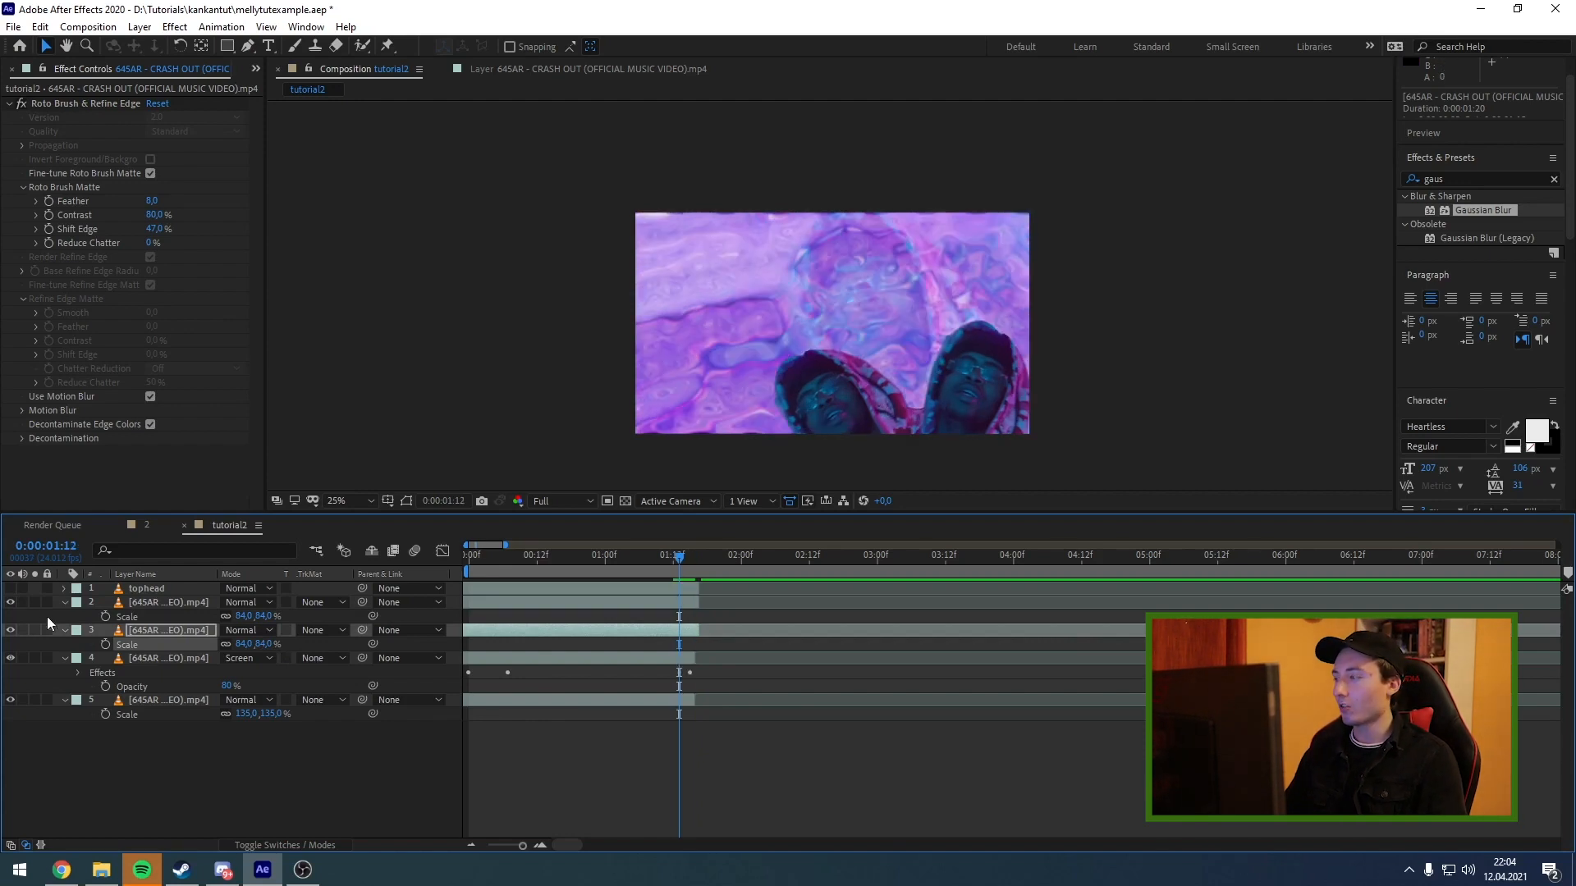
{"action": "left_click", "coordinate": [11, 588]}
{"action": "left_click", "coordinate": [170, 603]}
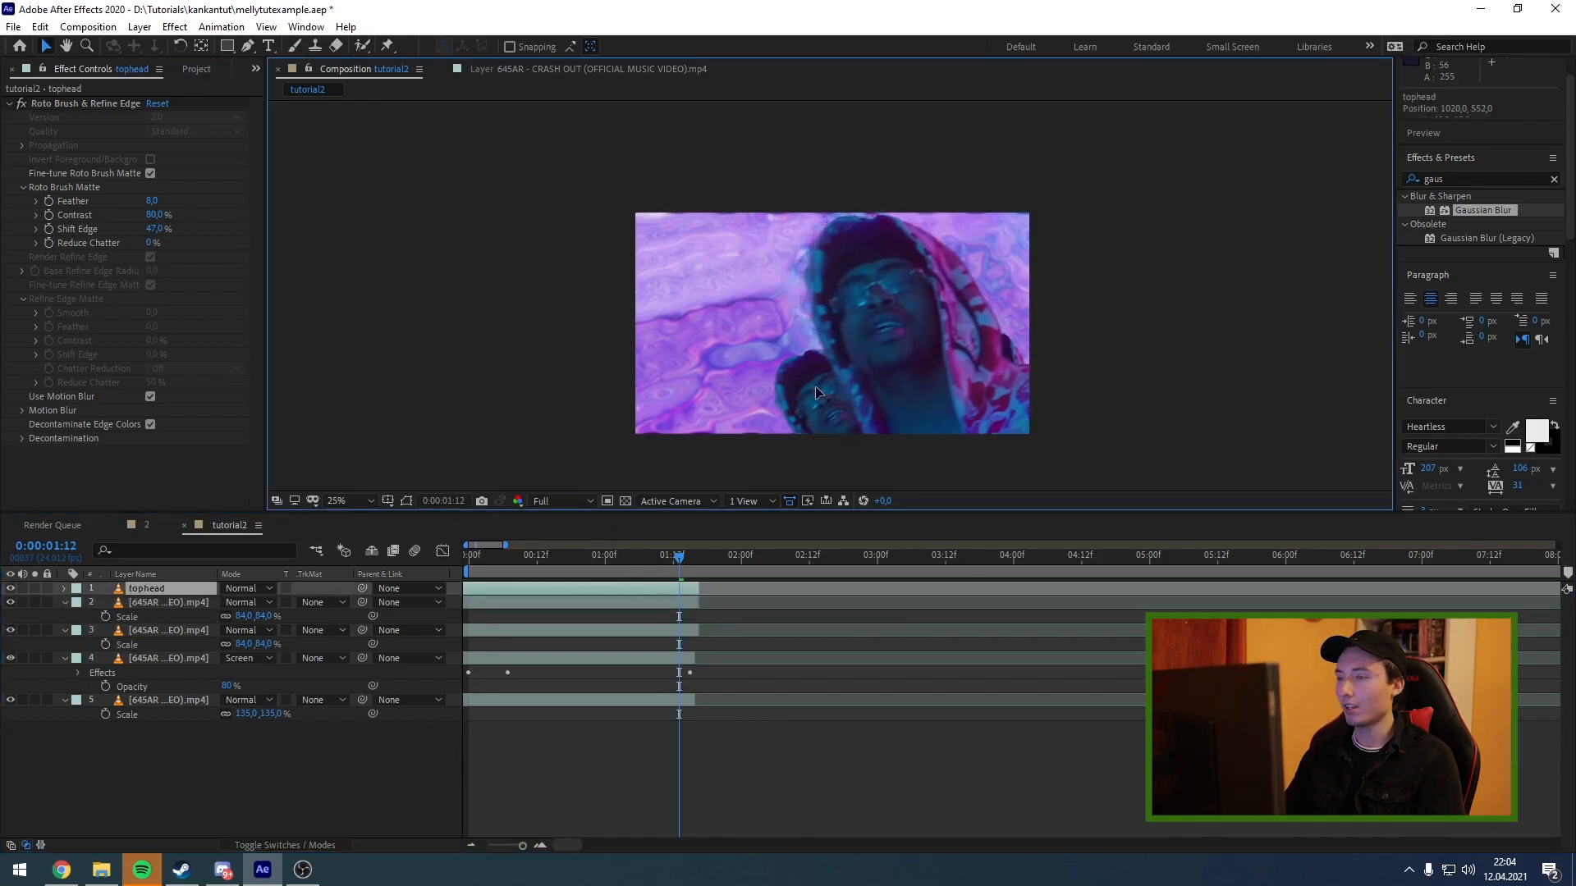
{"action": "left_click", "coordinate": [10, 588]}
{"action": "left_click_drag", "start_coordinate": [828, 394], "coordinate": [896, 420]}
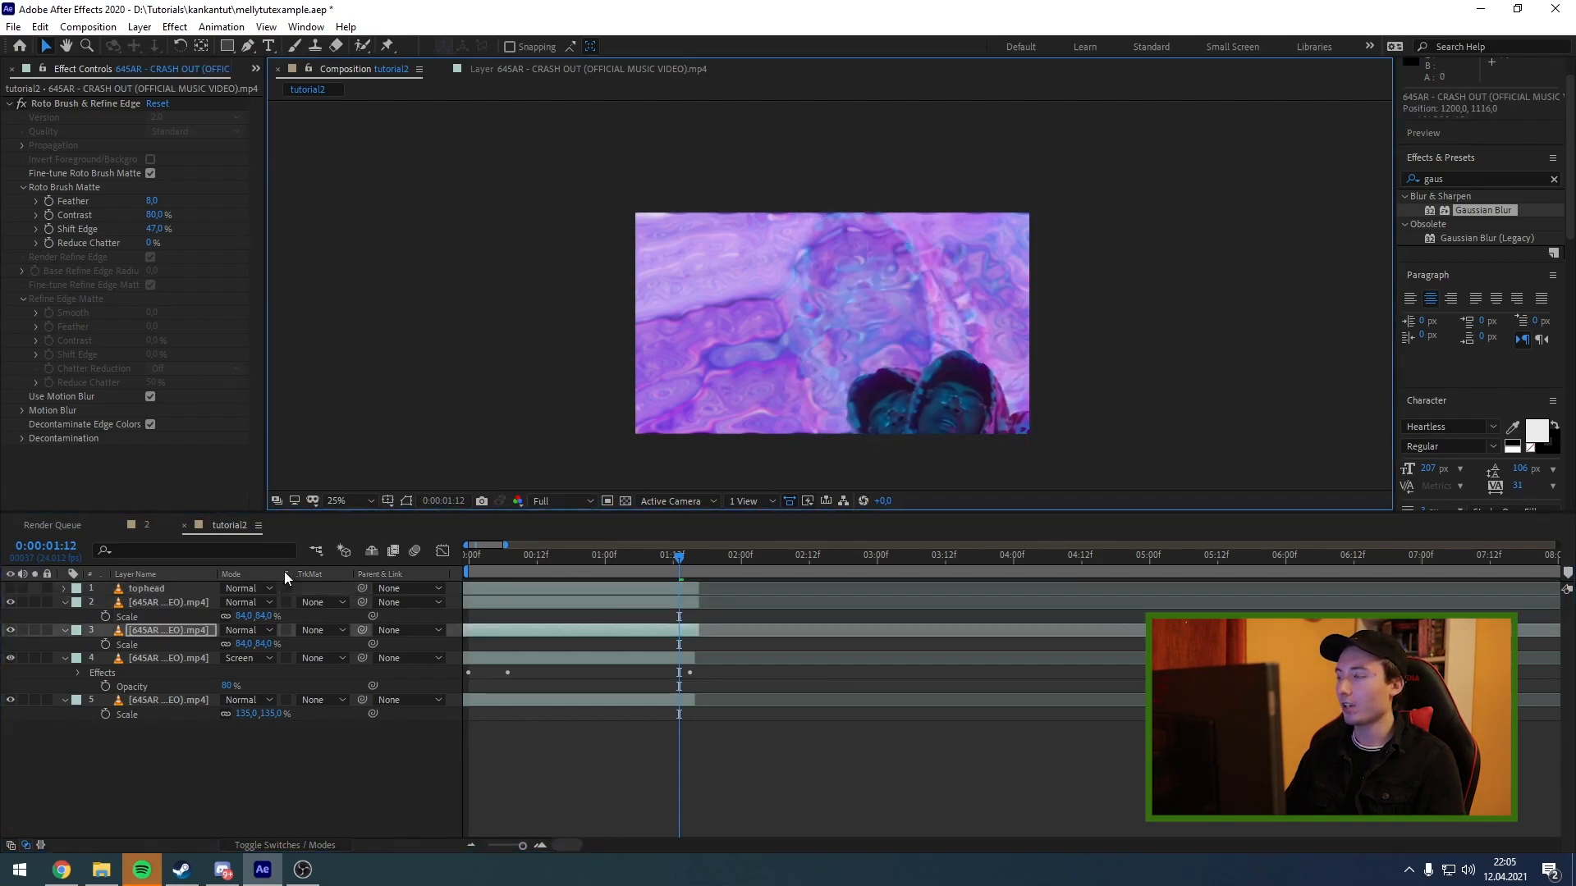
{"action": "left_click", "coordinate": [10, 589]}
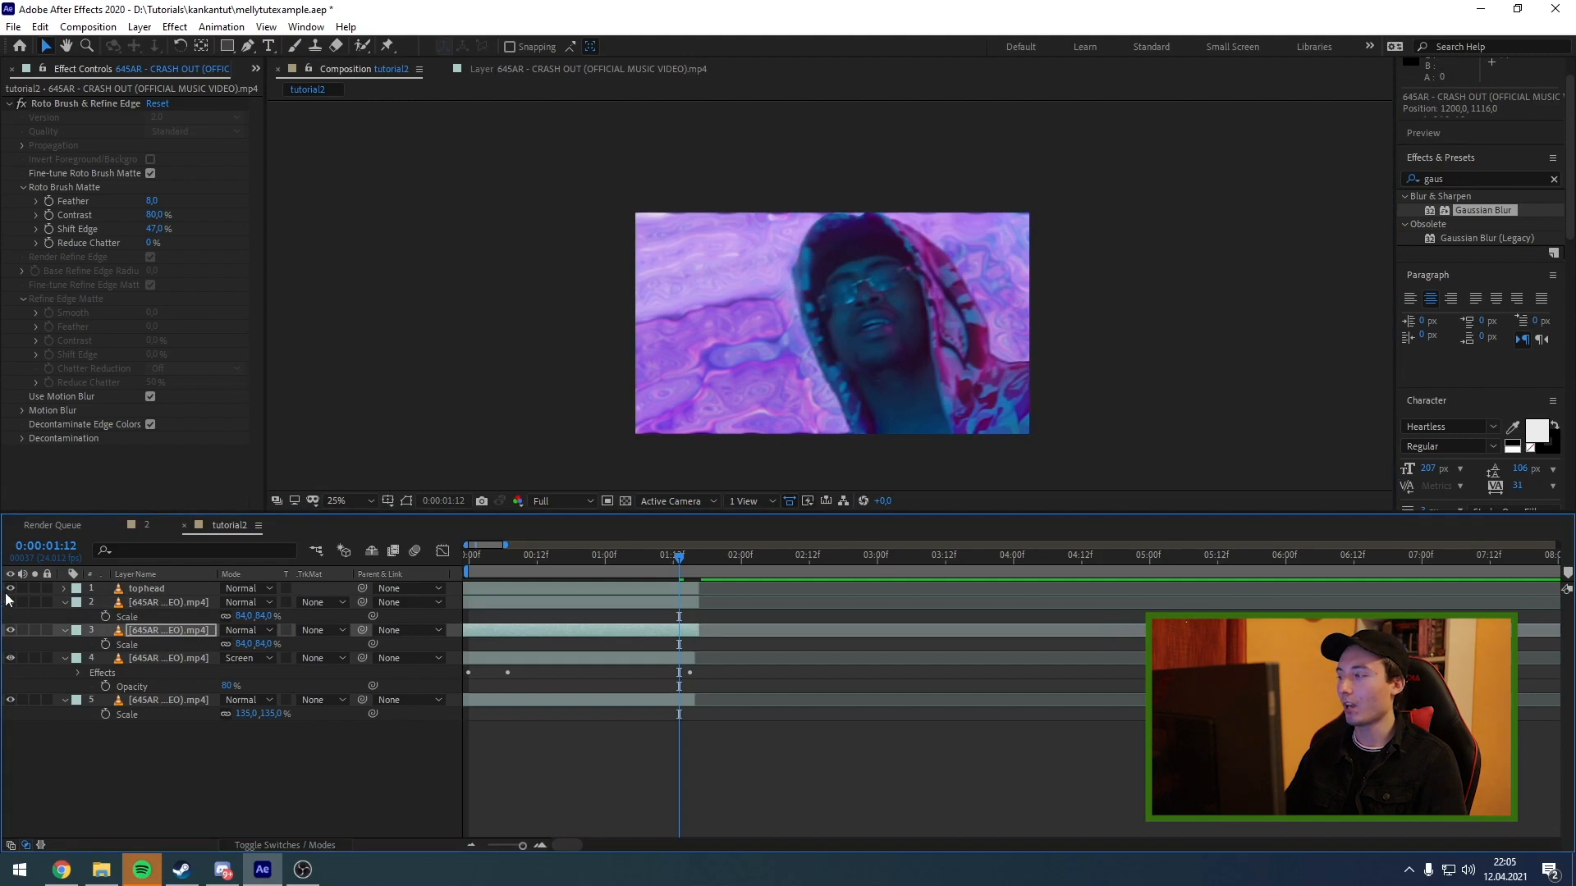
Set starting Position keyframes on both performer copies at 0:00:01:04.
{"action": "left_click", "coordinate": [637, 559]}
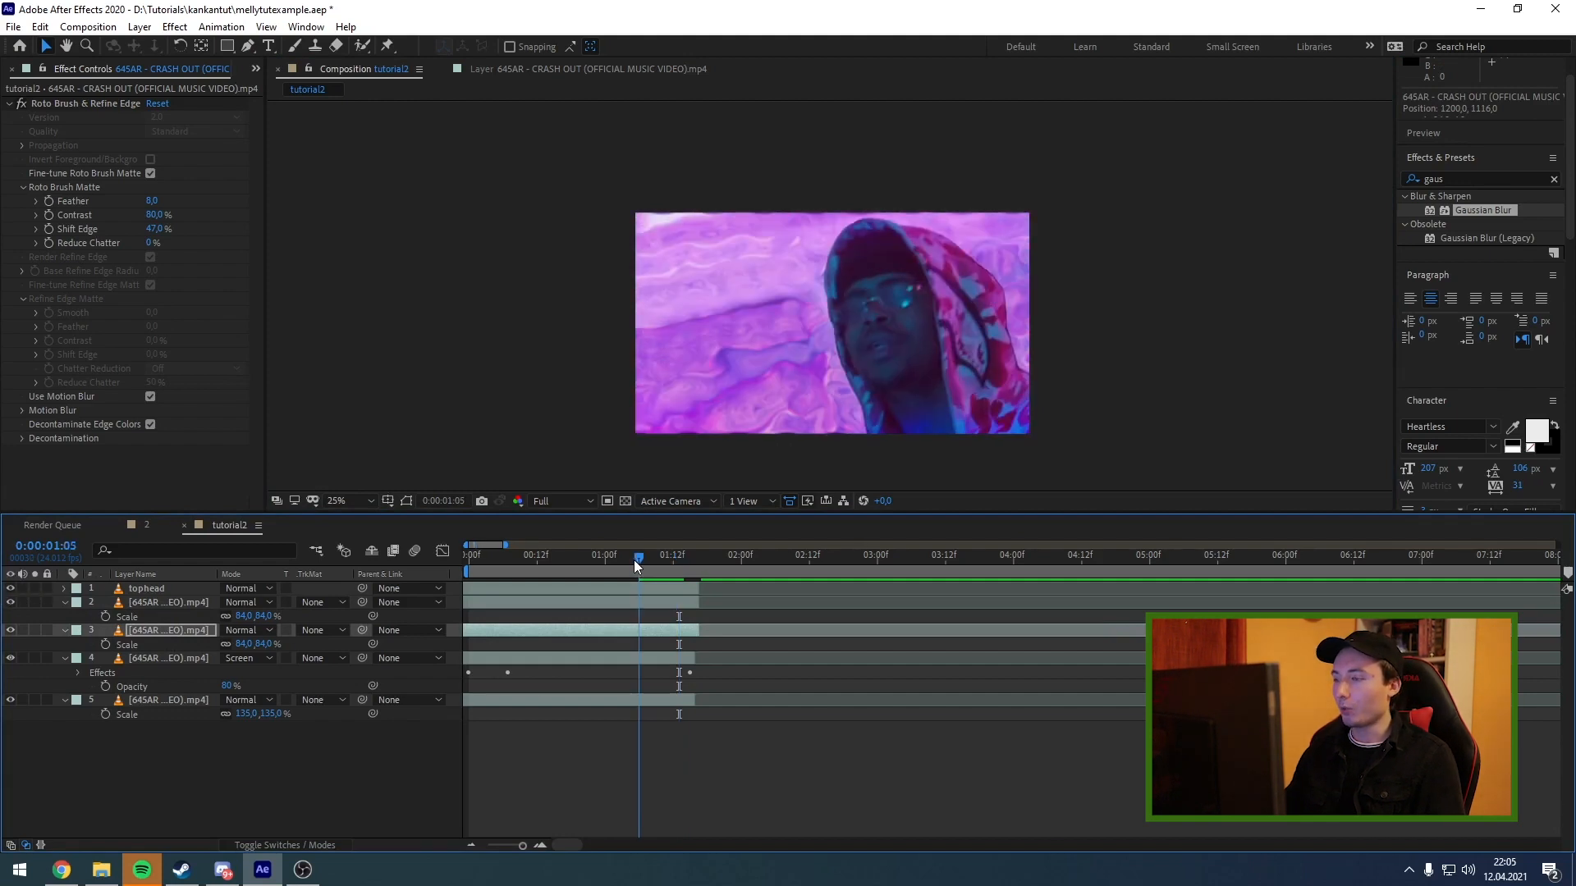
{"action": "left_click", "coordinate": [634, 560]}
{"action": "left_click", "coordinate": [627, 602]}
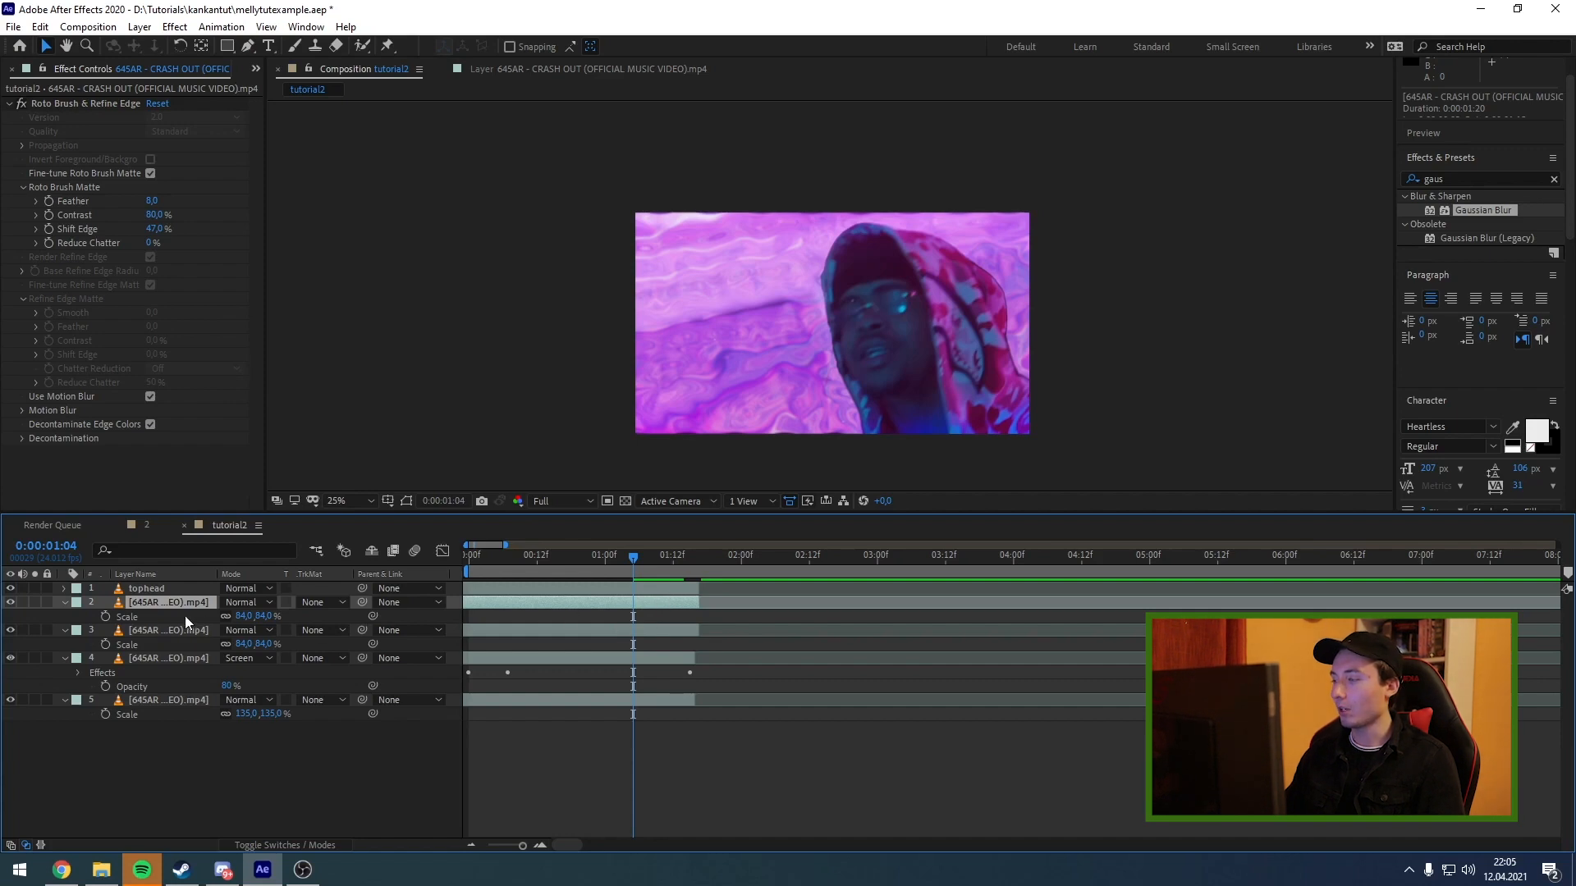
{"action": "key", "text": "p"}
{"action": "left_click", "coordinate": [105, 616]}
{"action": "left_click", "coordinate": [164, 631]}
{"action": "key", "text": "p"}
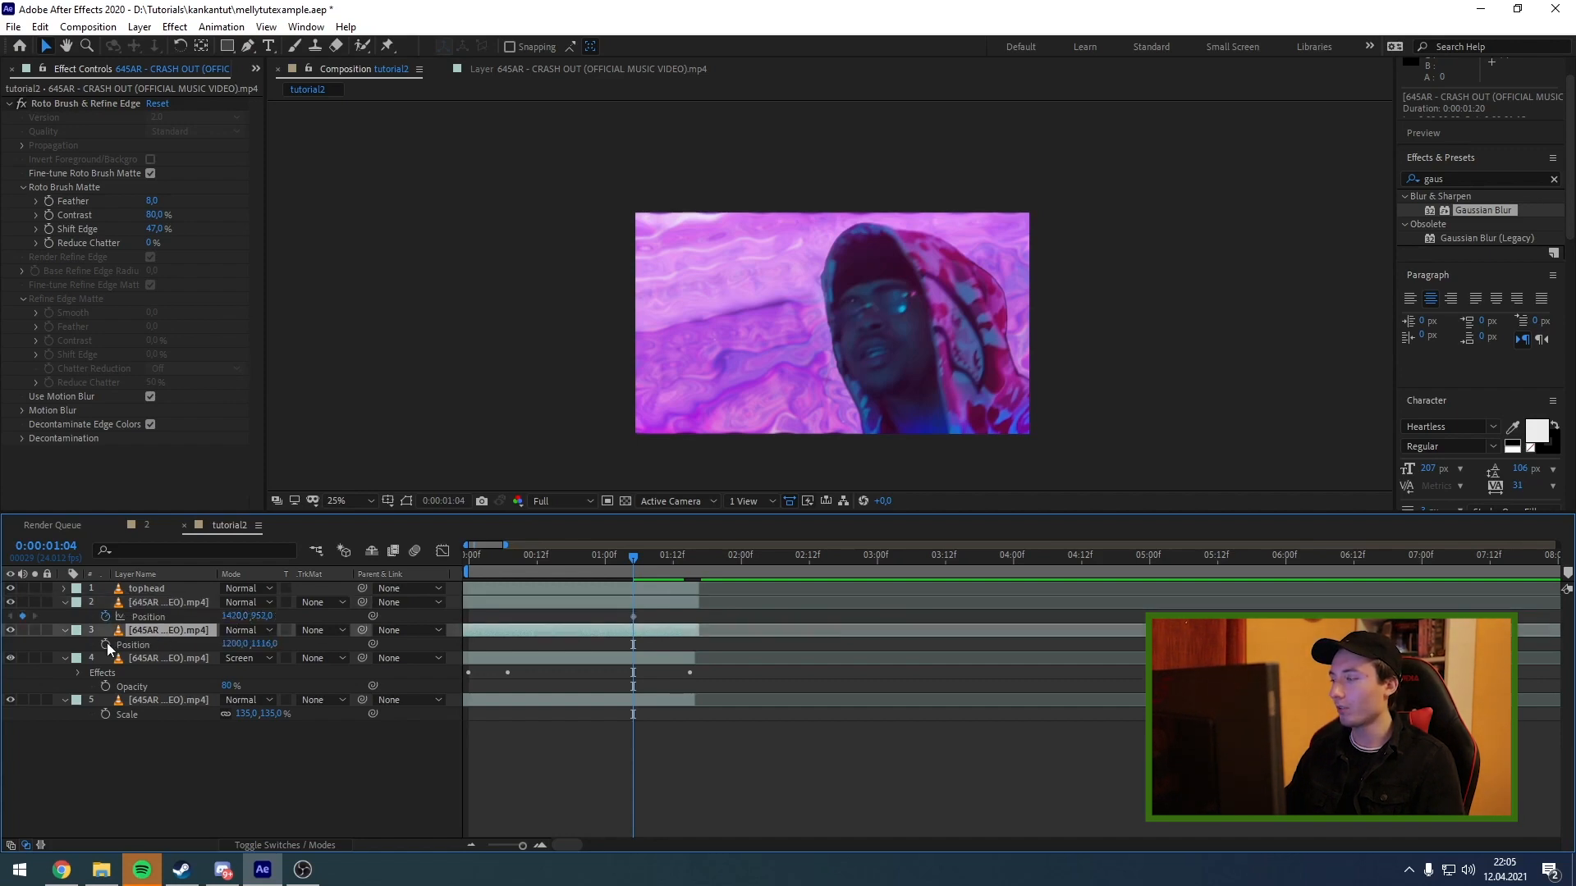
{"action": "left_click", "coordinate": [105, 645]}
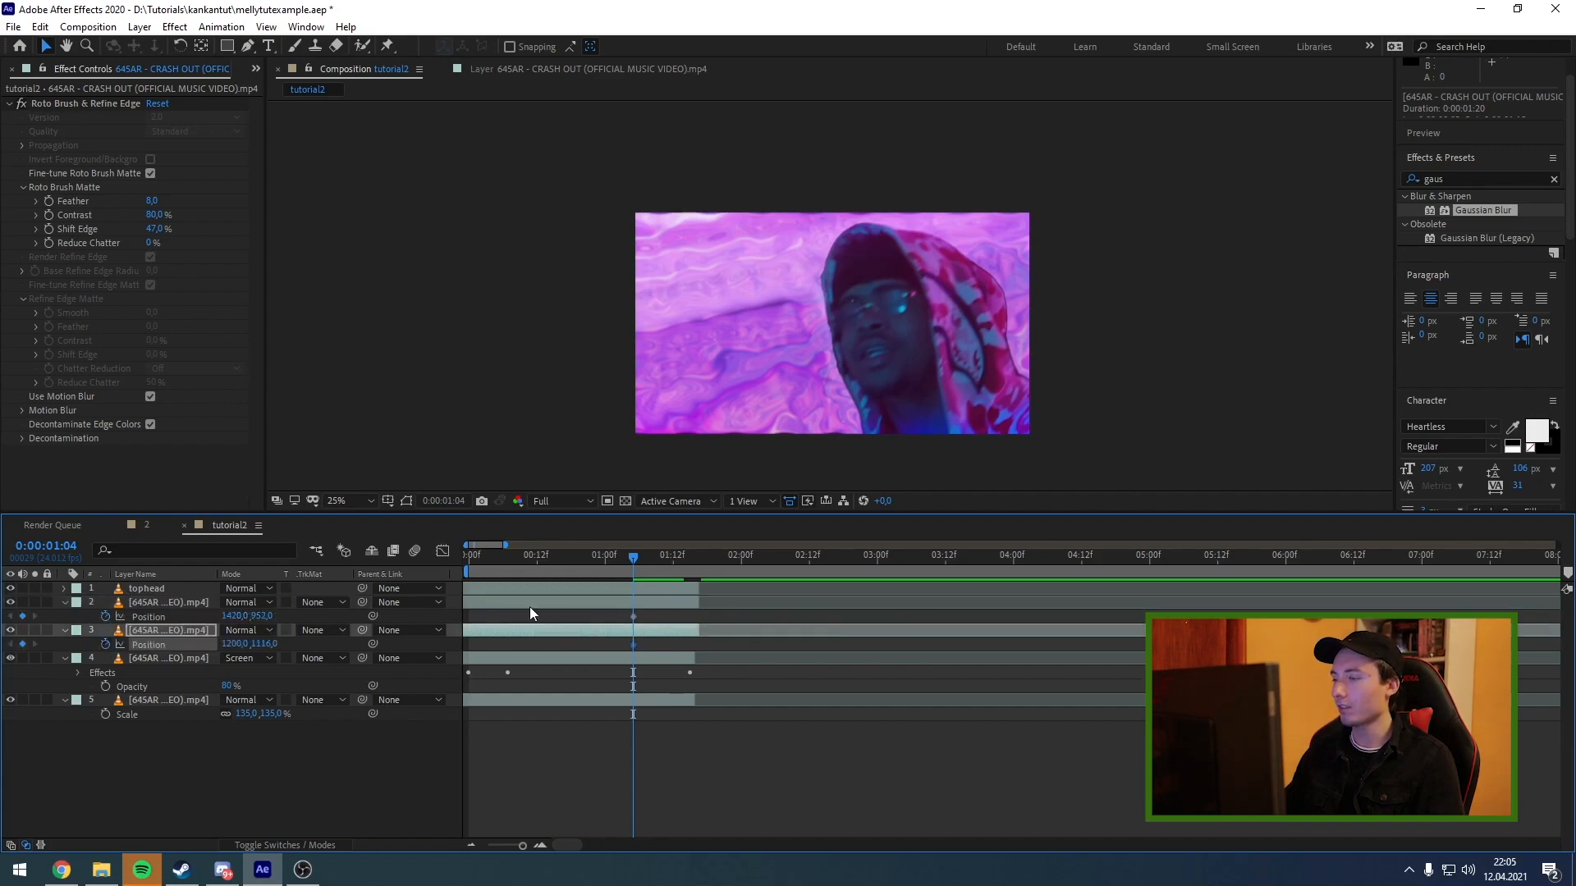
At 0:00:01:14, move the copies out from behind the main figure to positions 1692, 520 and 624, 956.
{"action": "left_click_drag", "start_coordinate": [669, 560], "coordinate": [688, 560]}
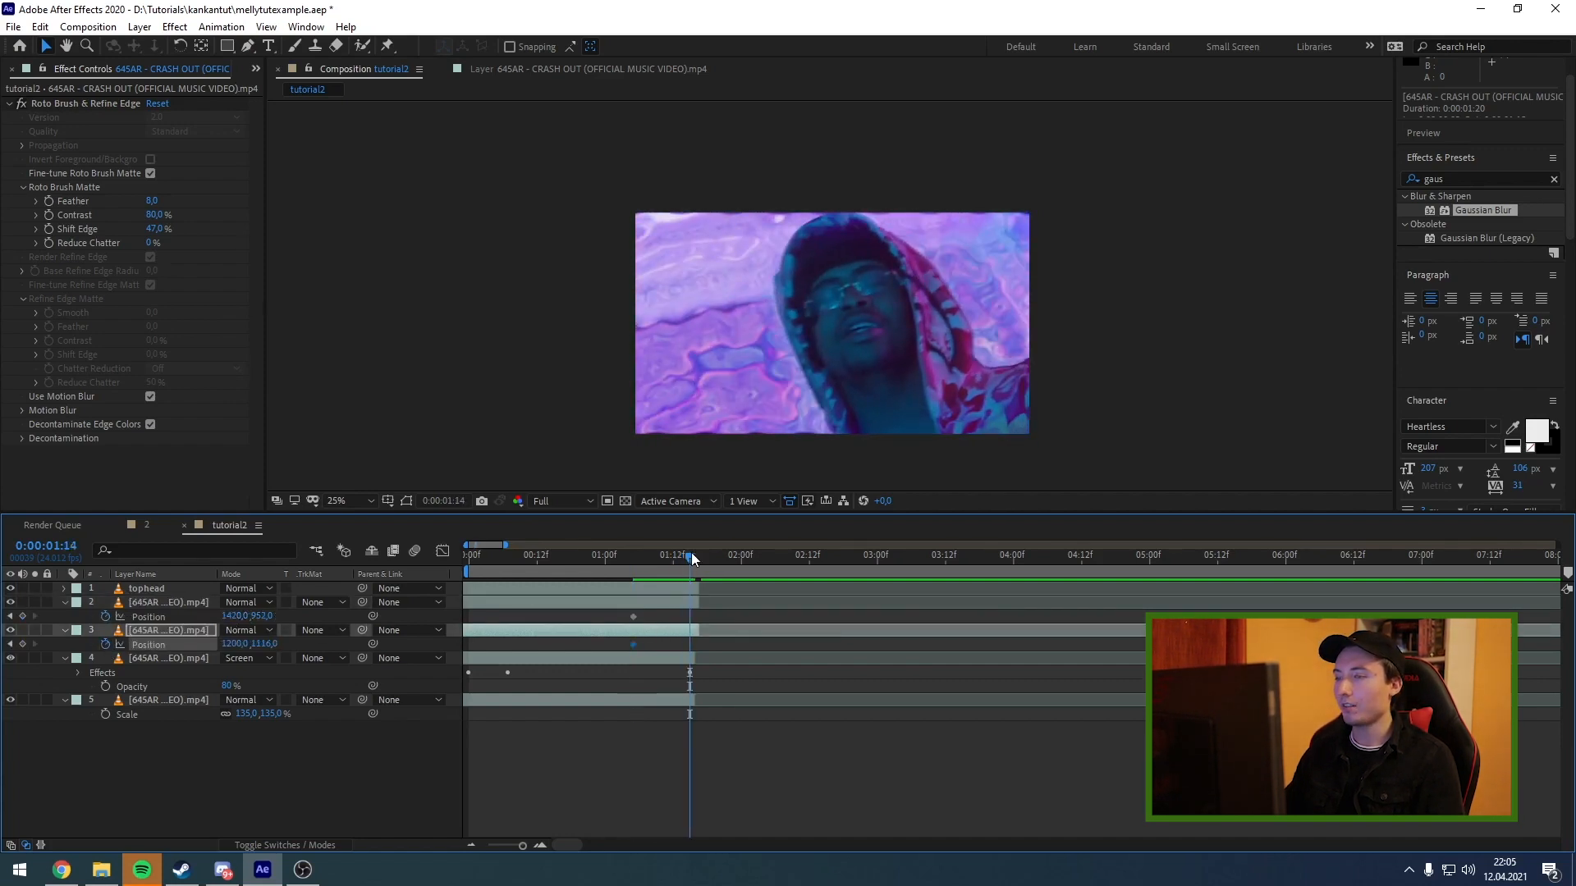
{"action": "left_click_drag", "start_coordinate": [967, 398], "coordinate": [967, 337]}
{"action": "left_click", "coordinate": [668, 630]}
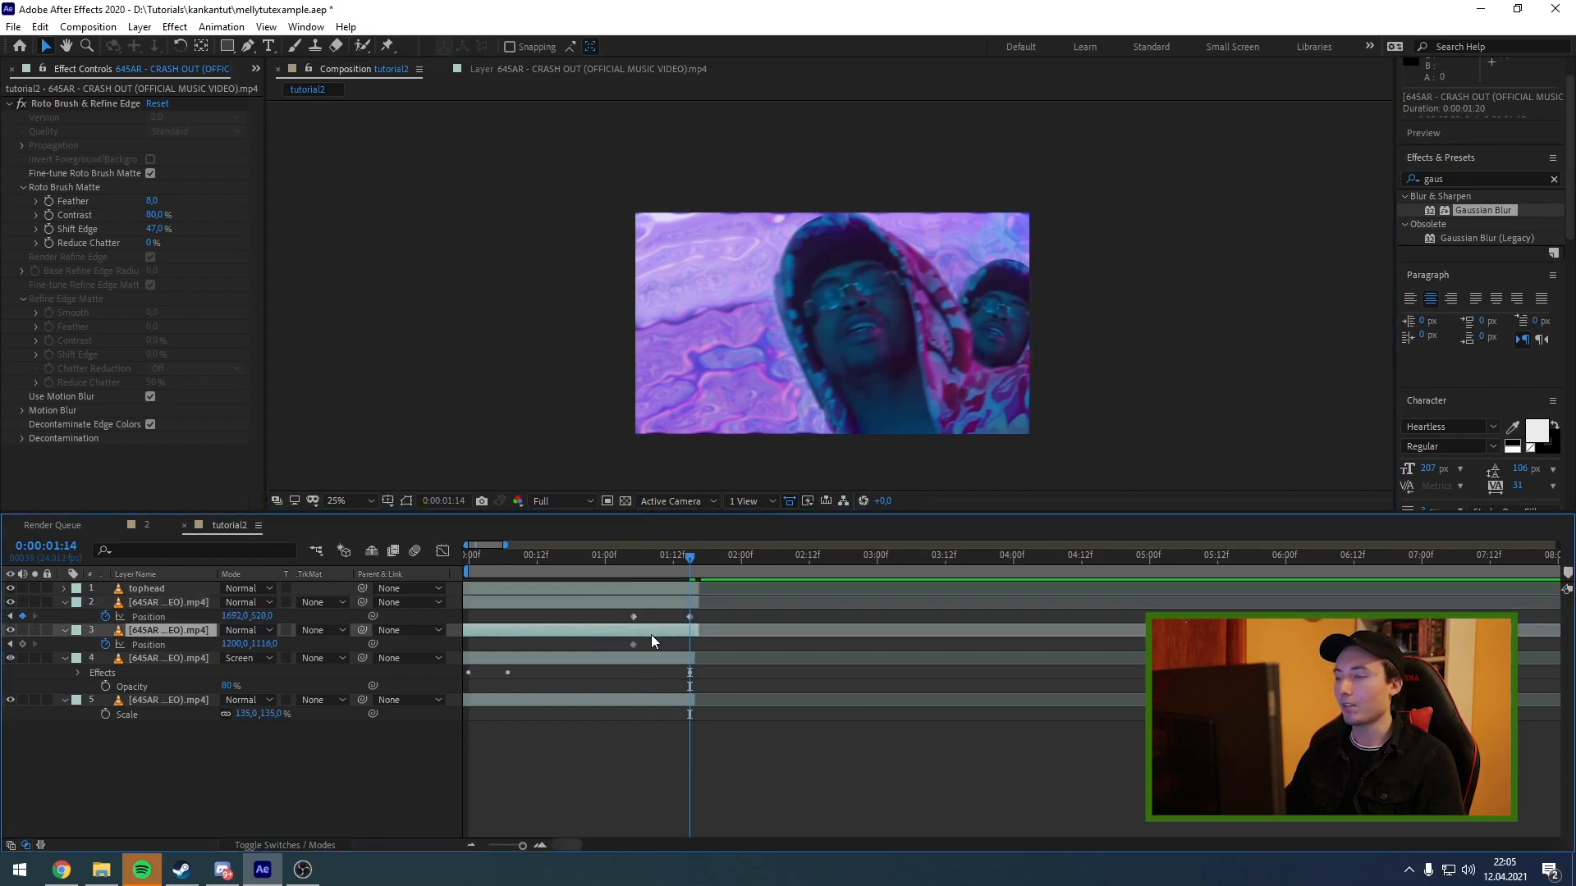
{"action": "left_click_drag", "start_coordinate": [856, 403], "coordinate": [739, 370]}
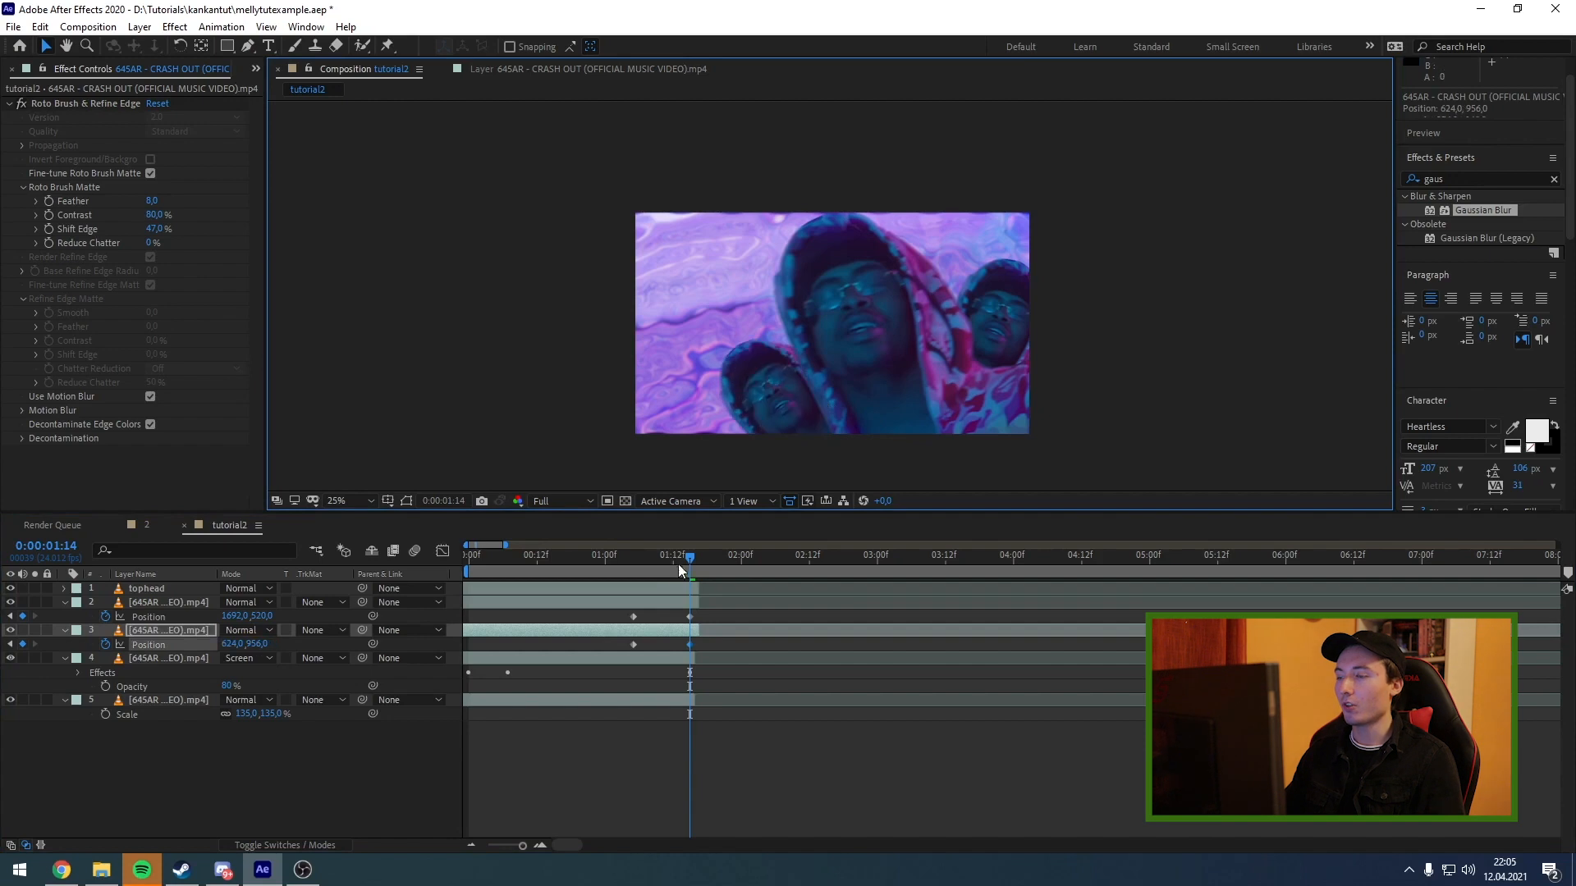
Shift all Position keyframes of both copies two frames earlier, ending at 0:00:01:12, and scrub through the movement.
{"action": "mouse_move", "coordinate": [680, 565]}
{"action": "left_mouse_down"}
{"action": "mouse_move", "coordinate": [635, 567]}
{"action": "mouse_move", "coordinate": [698, 560]}
{"action": "mouse_move", "coordinate": [683, 561]}
{"action": "left_mouse_up"}
{"action": "left_click", "coordinate": [702, 656]}
{"action": "mouse_move", "coordinate": [703, 653]}
{"action": "left_mouse_down"}
{"action": "mouse_move", "coordinate": [608, 634]}
{"action": "mouse_move", "coordinate": [679, 632]}
{"action": "left_mouse_up"}
{"action": "left_click", "coordinate": [667, 565]}
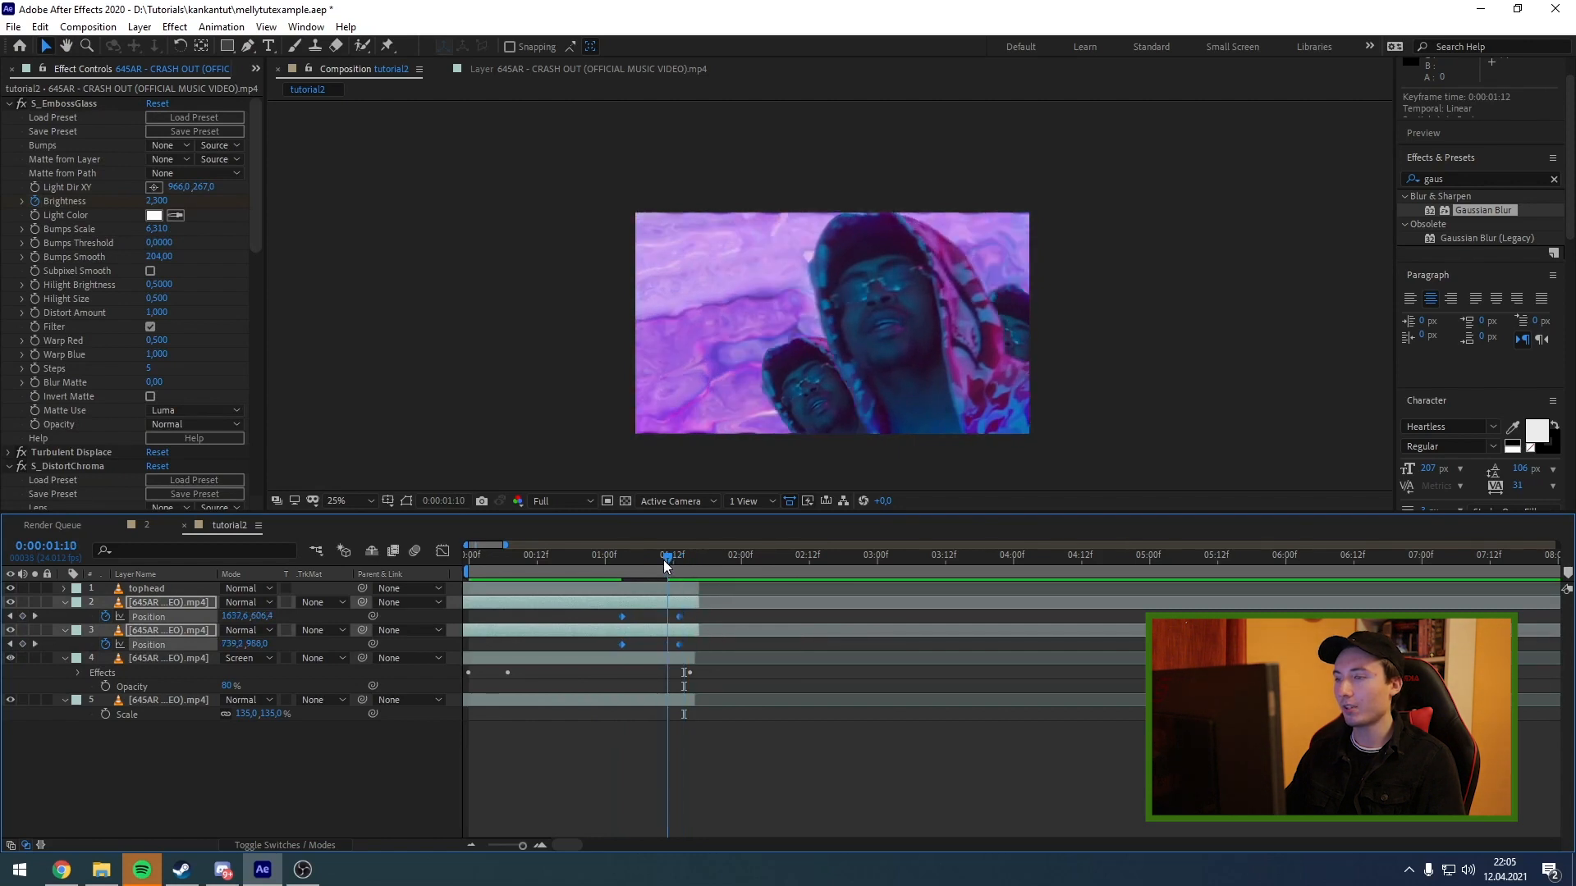
{"action": "mouse_move", "coordinate": [666, 564]}
{"action": "left_mouse_down"}
{"action": "mouse_move", "coordinate": [643, 568]}
{"action": "mouse_move", "coordinate": [708, 569]}
{"action": "mouse_move", "coordinate": [603, 573]}
{"action": "mouse_move", "coordinate": [650, 564]}
{"action": "left_mouse_up"}
Move the ending Position keyframes of both copies to 0:00:01:10.
{"action": "left_click", "coordinate": [686, 625]}
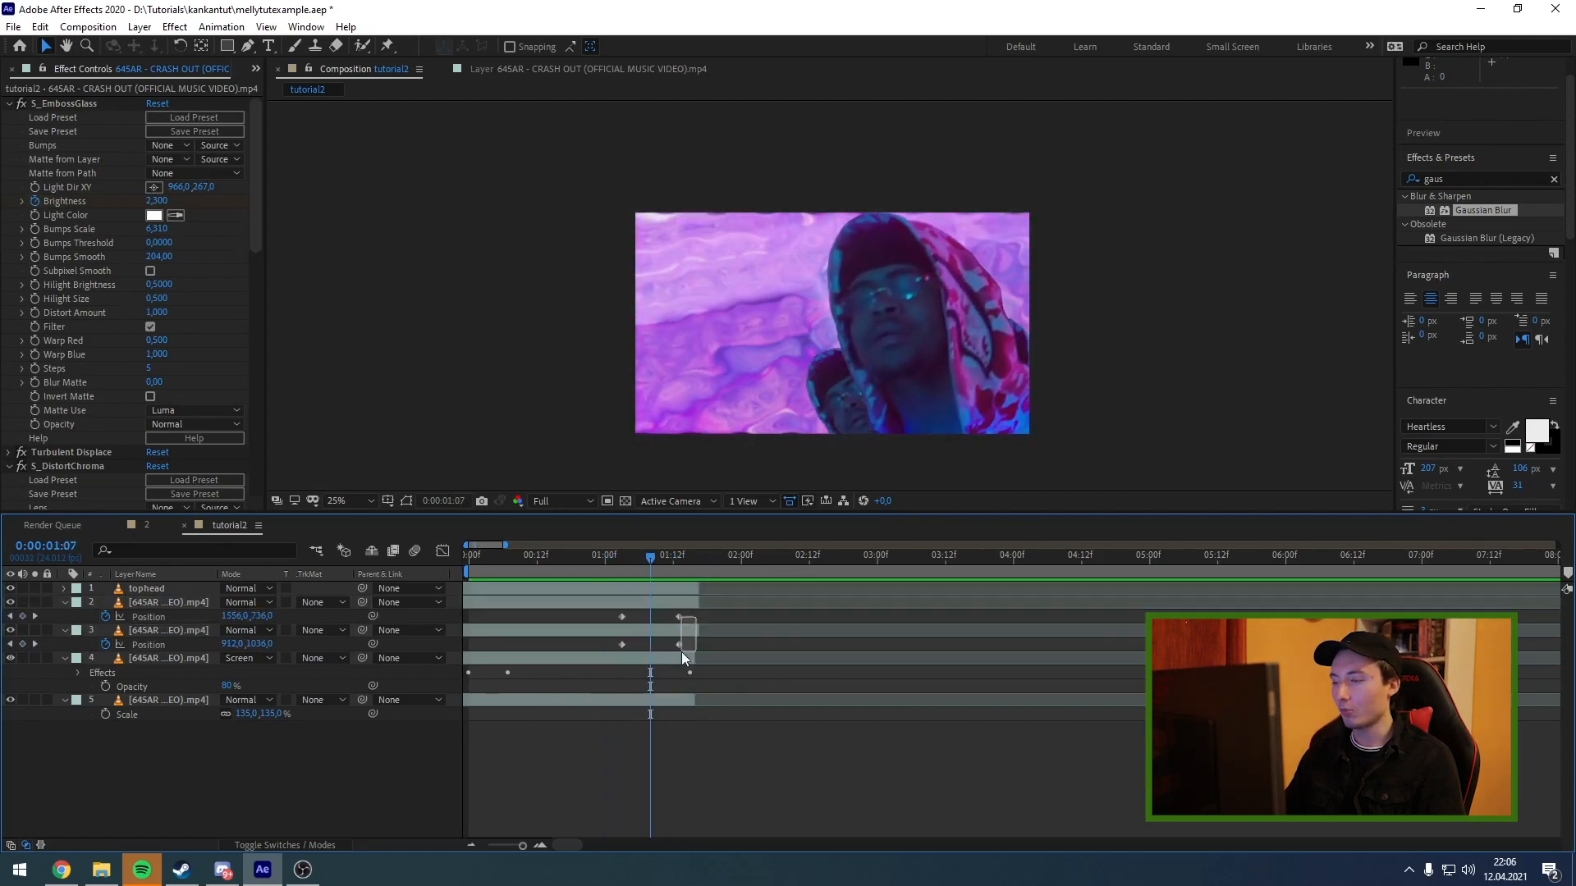
{"action": "left_click_drag", "start_coordinate": [682, 652], "coordinate": [668, 645]}
{"action": "left_click_drag", "start_coordinate": [683, 565], "coordinate": [666, 564]}
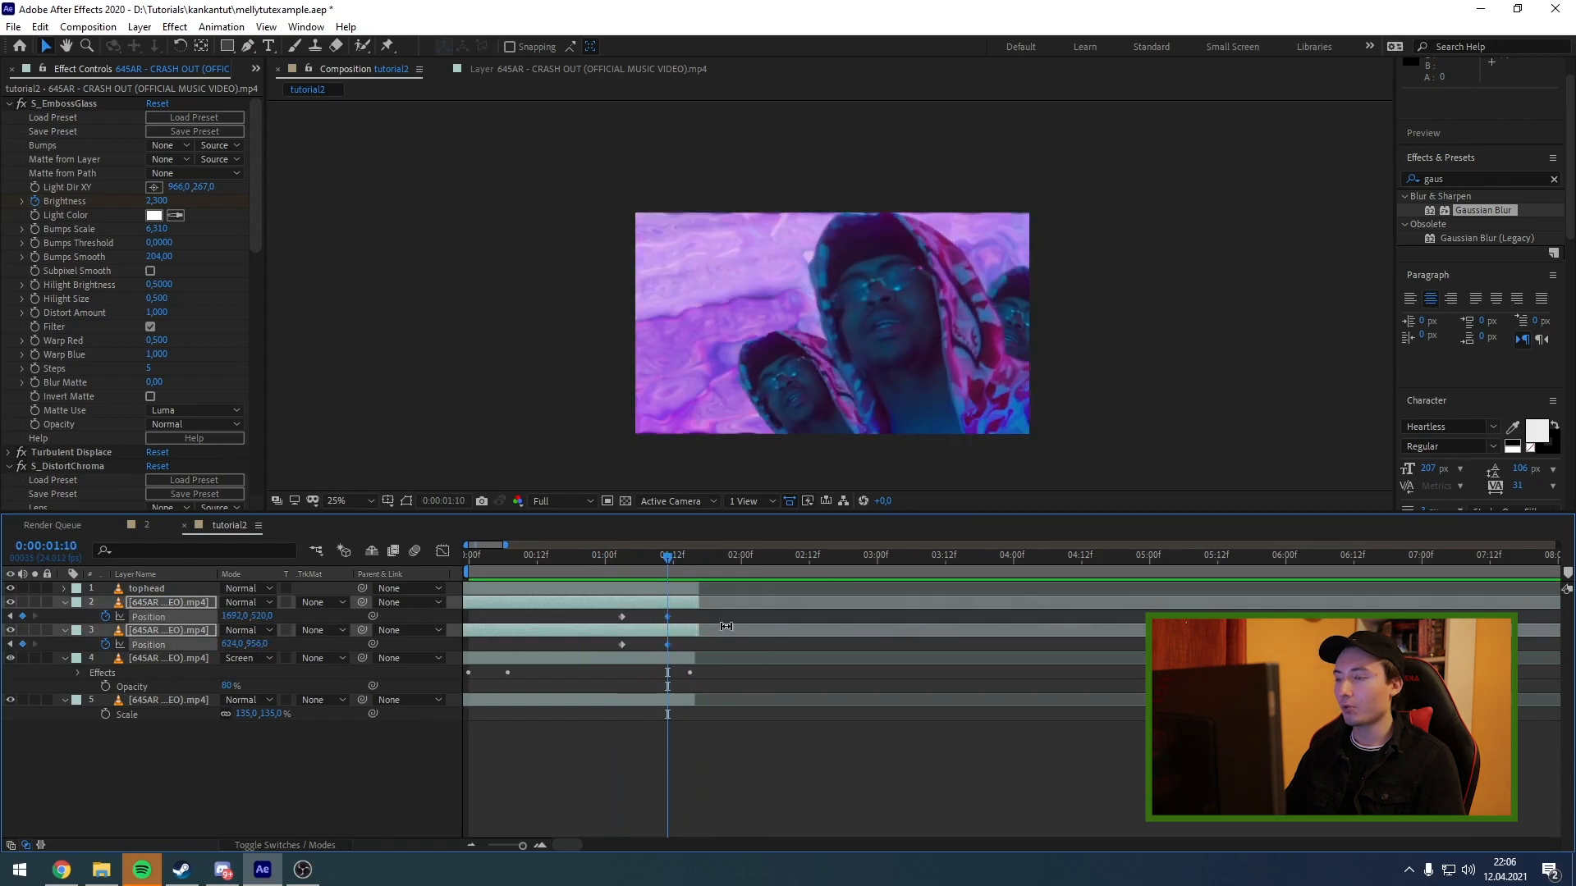
At 0:00:01:10, move the lower-left performer copy closer to the main figure, to position 692, 952.
{"action": "left_click", "coordinate": [689, 615]}
{"action": "left_click", "coordinate": [687, 613]}
{"action": "left_click", "coordinate": [680, 606]}
{"action": "left_click", "coordinate": [686, 634]}
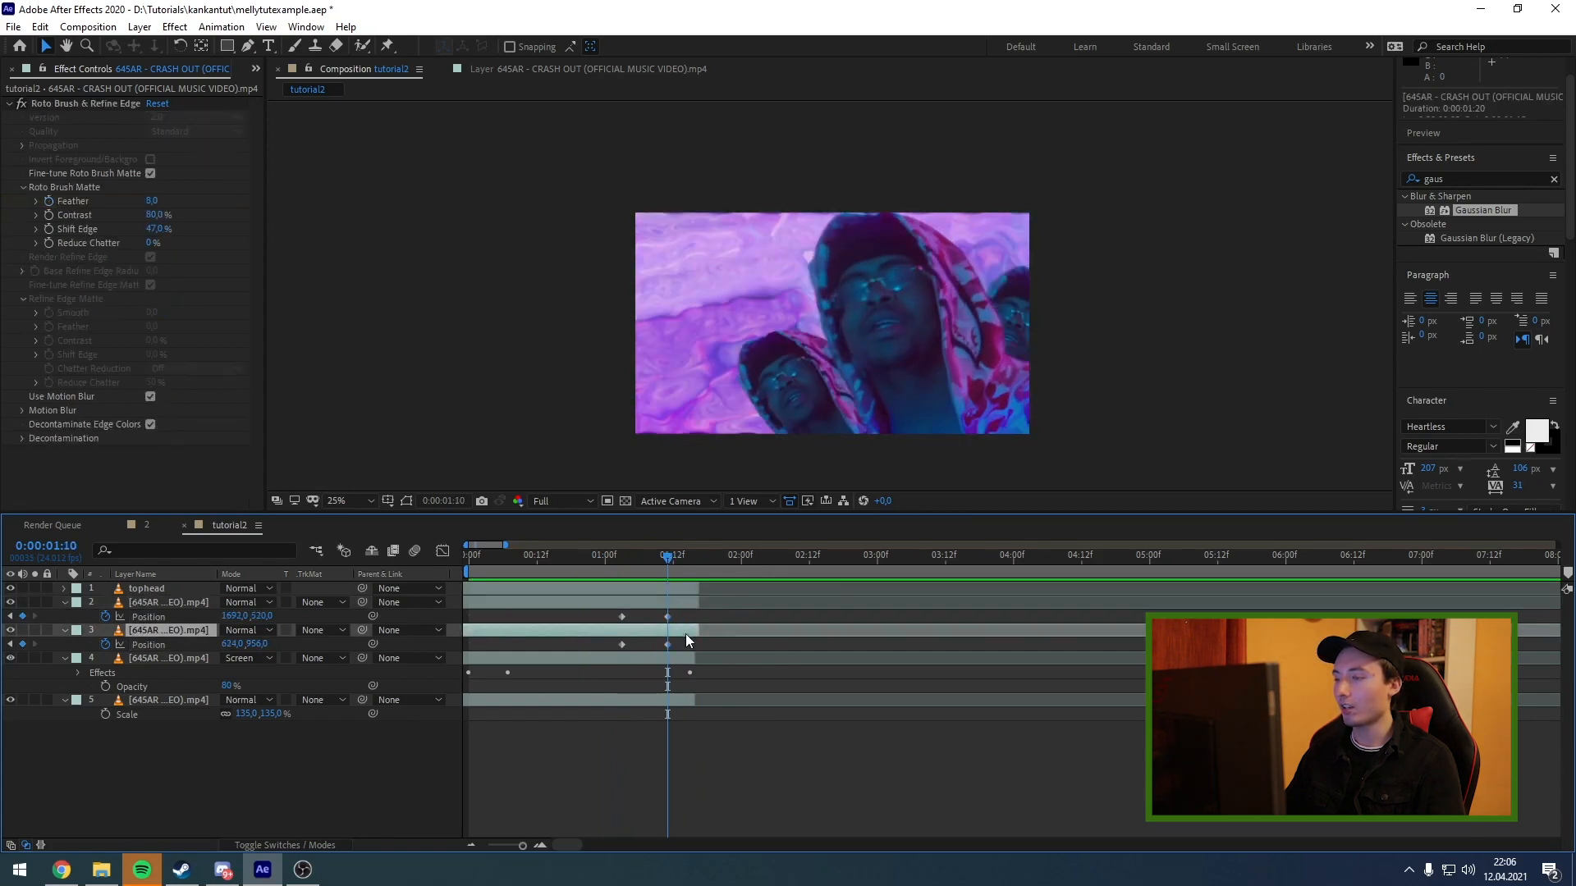
{"action": "left_click_drag", "start_coordinate": [790, 406], "coordinate": [804, 405]}
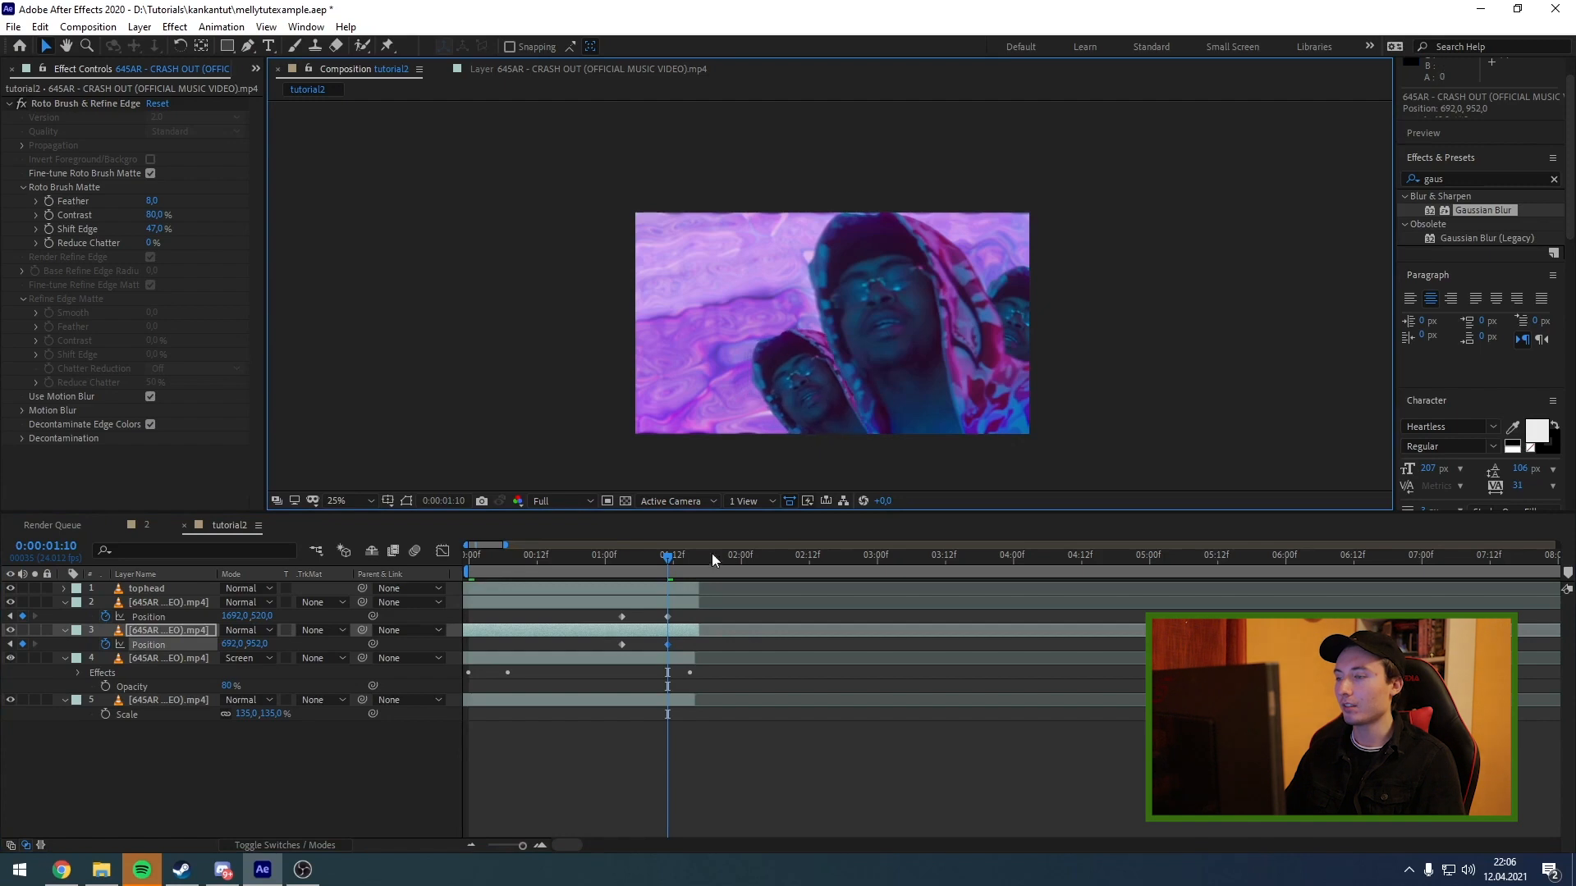
Apply Easy Ease to all Position keyframes of both copies, and return to the start of the composition.
{"action": "left_click_drag", "start_coordinate": [673, 563], "coordinate": [684, 559]}
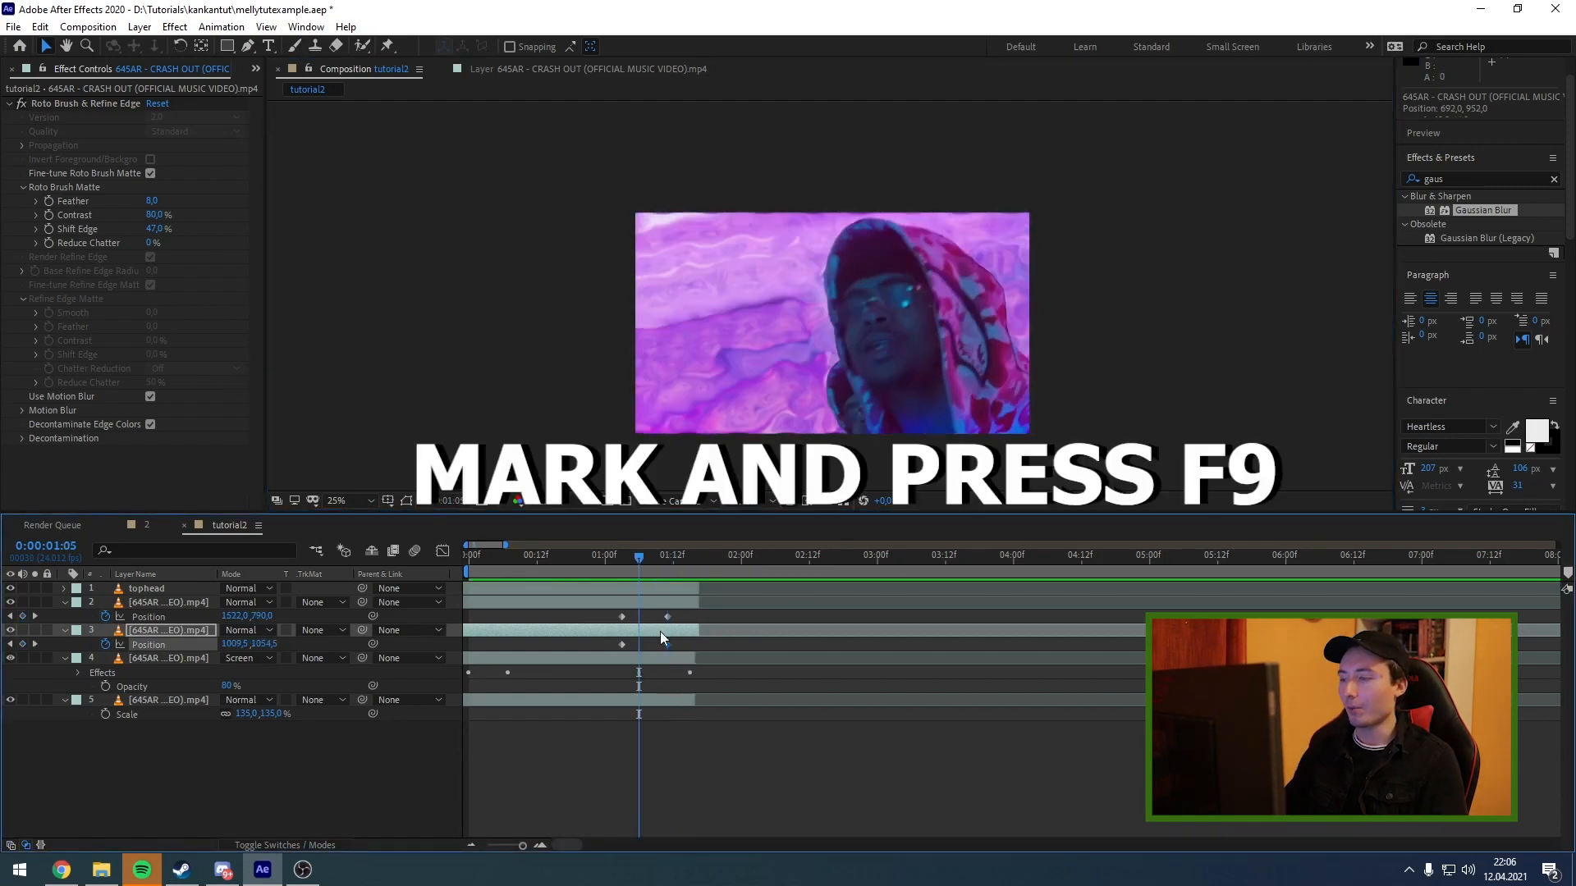
{"action": "left_click_drag", "start_coordinate": [679, 647], "coordinate": [585, 614]}
{"action": "key", "text": "F9"}
{"action": "left_click_drag", "start_coordinate": [648, 553], "coordinate": [458, 565]}
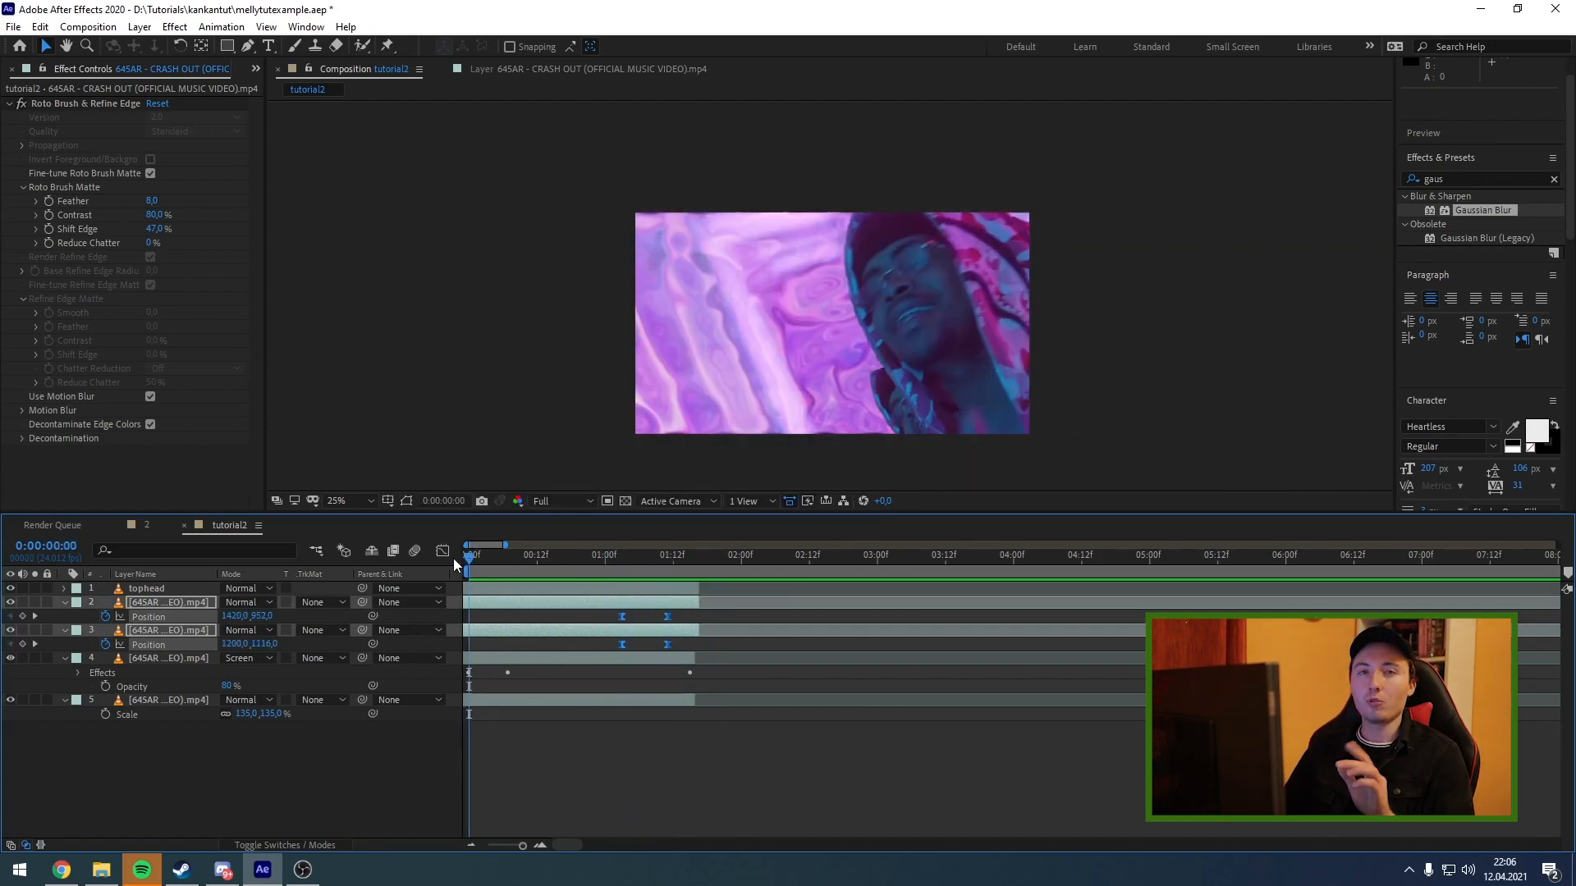